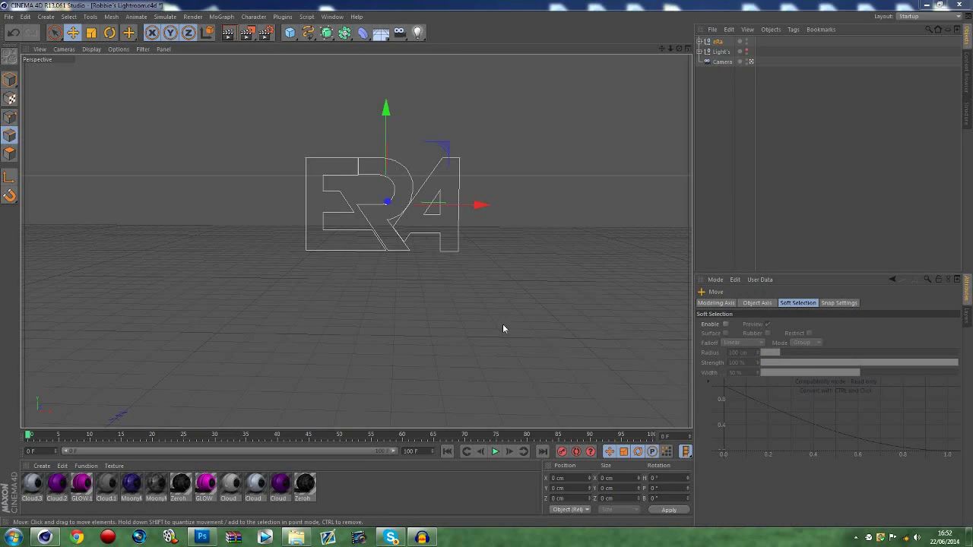
Clear the selection, dismiss the system notification and inspect the paths inside the eRa null
{"action": "left_click", "coordinate": [722, 128]}
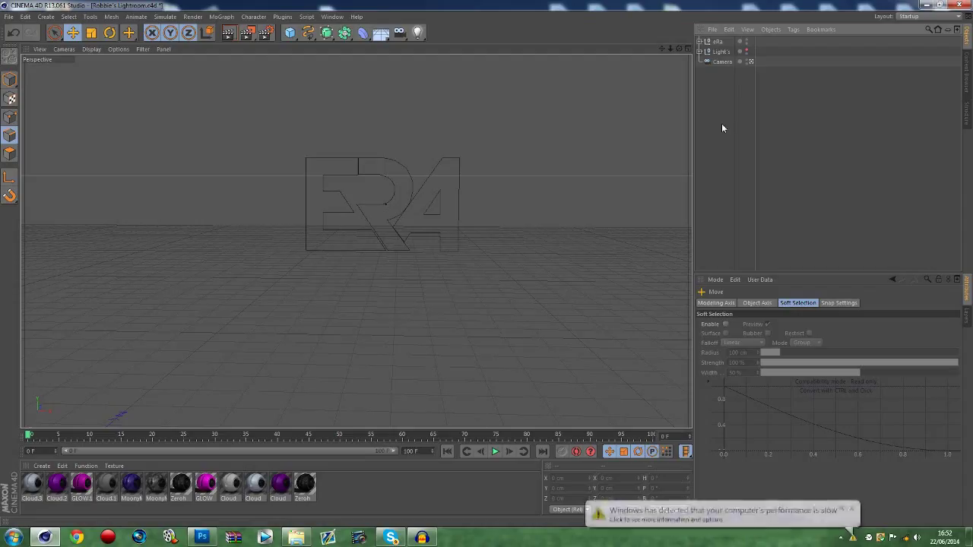
{"action": "left_click", "coordinate": [850, 509]}
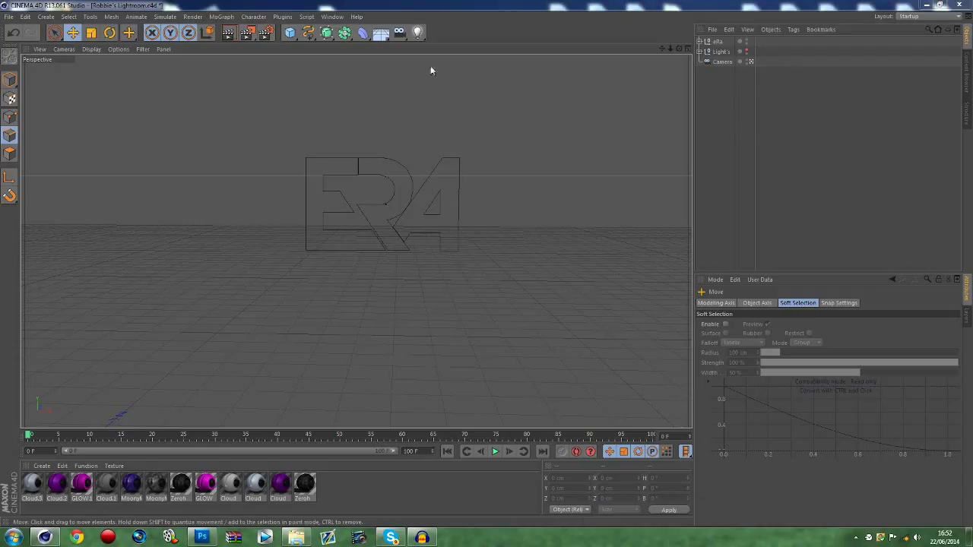
{"action": "left_click", "coordinate": [700, 42]}
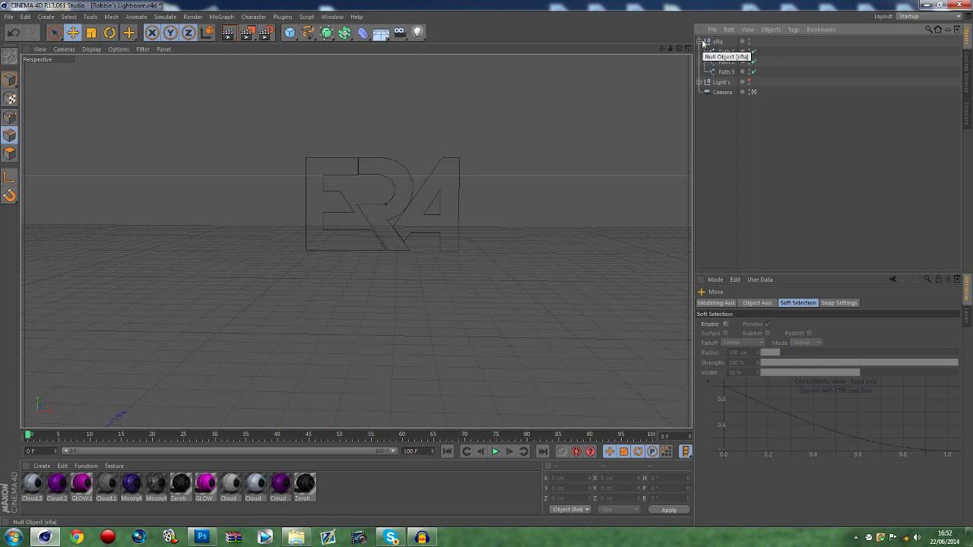
{"action": "left_click", "coordinate": [699, 42]}
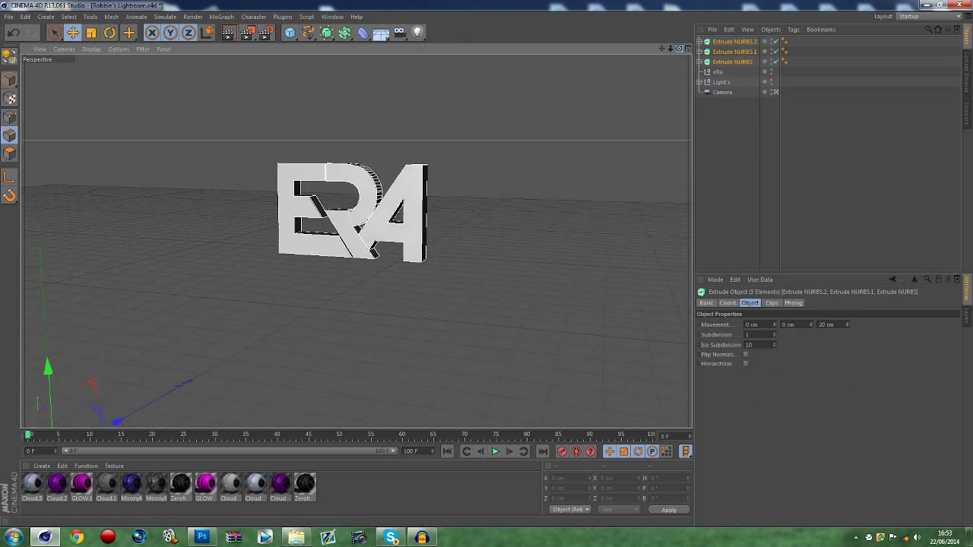
Draw a freehand spline sloping diagonally down across the scene, passing through the ERA logo
{"action": "left_click_drag", "start_coordinate": [679, 48], "coordinate": [669, 51]}
{"action": "left_click", "coordinate": [315, 34]}
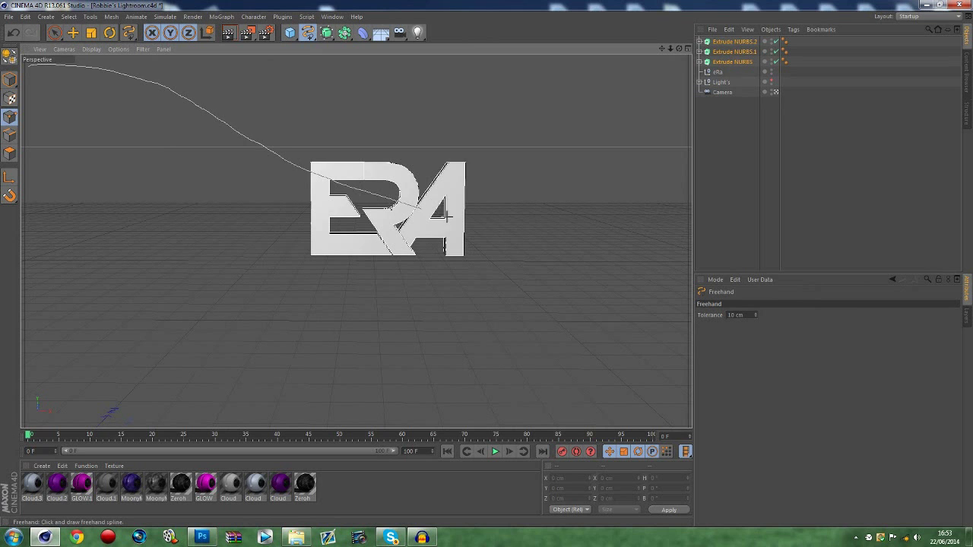
{"action": "left_click_drag", "start_coordinate": [755, 283], "coordinate": [845, 287]}
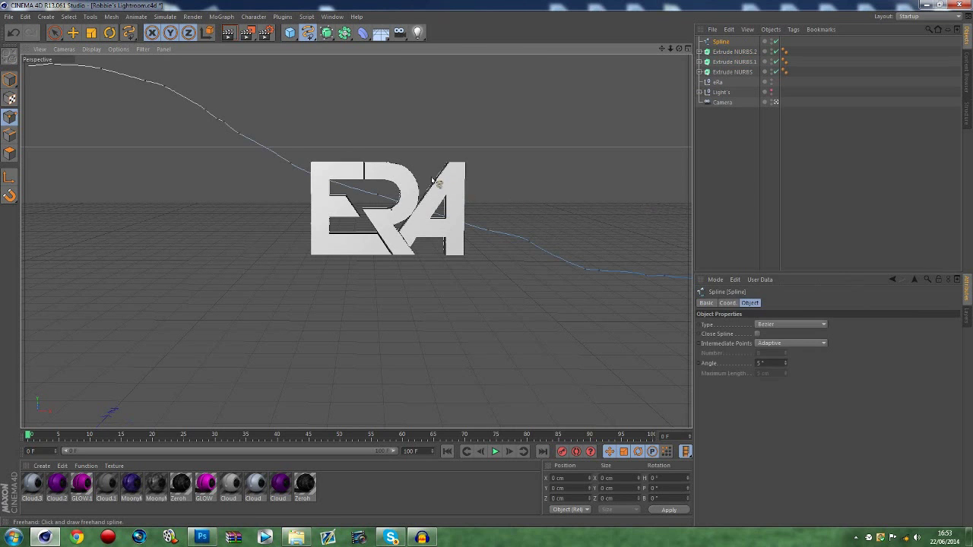
Add a Reeper X object and nest the freehand spline under it to generate a rope
{"action": "left_click_drag", "start_coordinate": [679, 50], "coordinate": [581, 65]}
{"action": "left_click", "coordinate": [283, 17]}
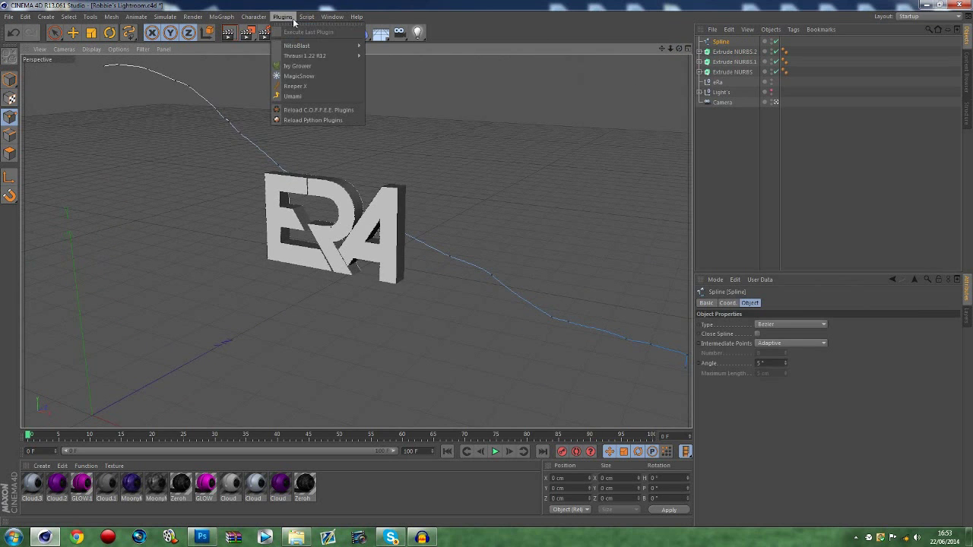
{"action": "left_click", "coordinate": [316, 90]}
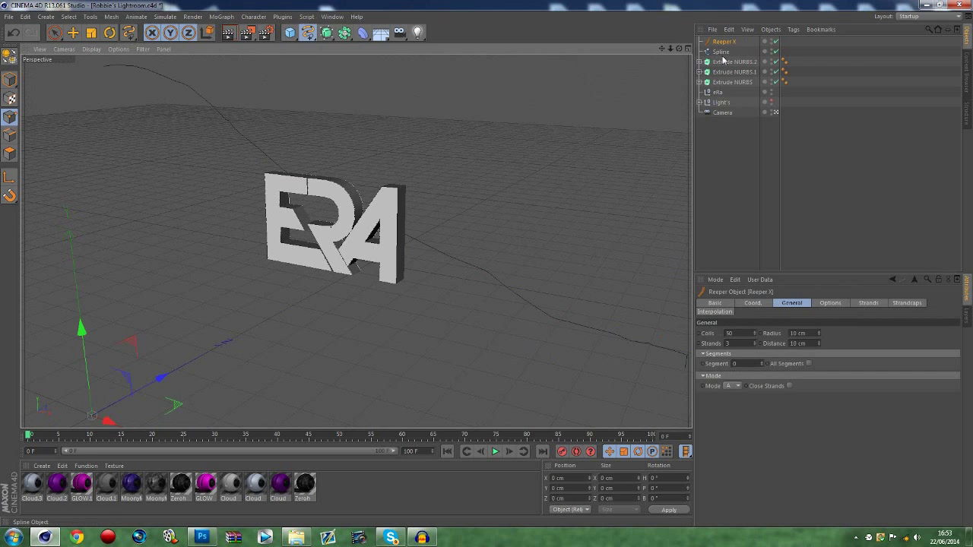
{"action": "left_click_drag", "start_coordinate": [720, 53], "coordinate": [718, 42]}
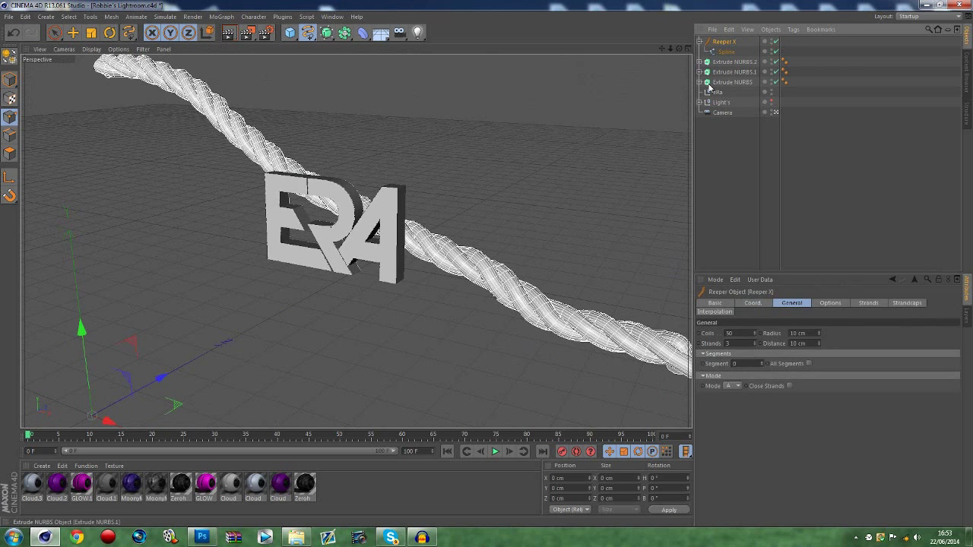
Set the Reeper X rope to 2 strands, 22 cm radius and 16 cm distance, and reposition it slightly behind the ERA logo
{"action": "left_click", "coordinate": [754, 346]}
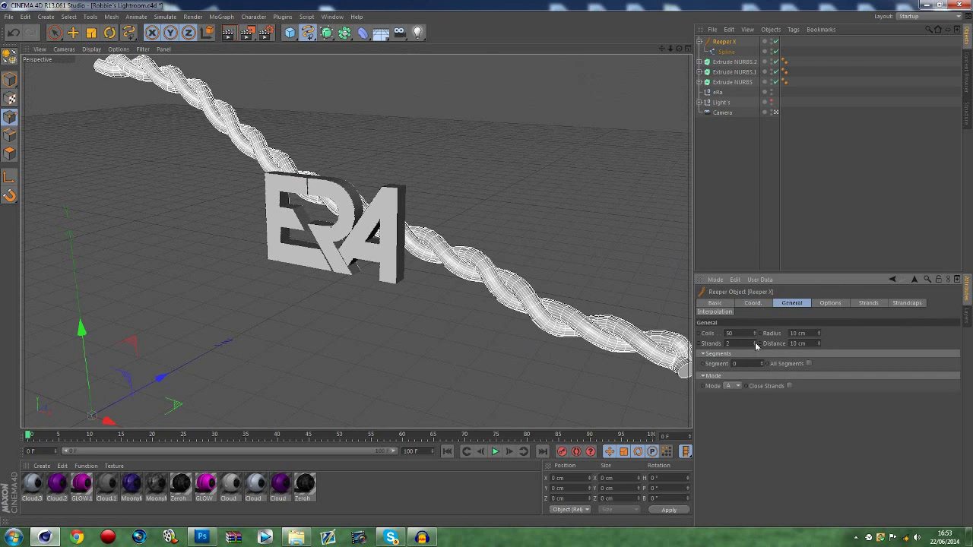
{"action": "mouse_move", "coordinate": [820, 338]}
{"action": "left_mouse_down"}
{"action": "mouse_move", "coordinate": [825, 314]}
{"action": "mouse_move", "coordinate": [820, 343]}
{"action": "mouse_move", "coordinate": [823, 335]}
{"action": "left_mouse_up"}
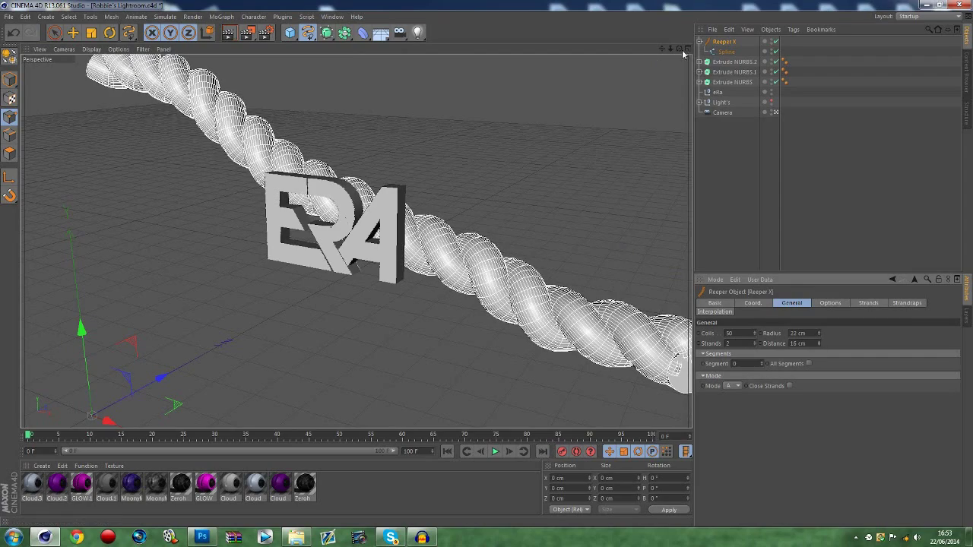
{"action": "left_click_drag", "start_coordinate": [679, 49], "coordinate": [703, 35]}
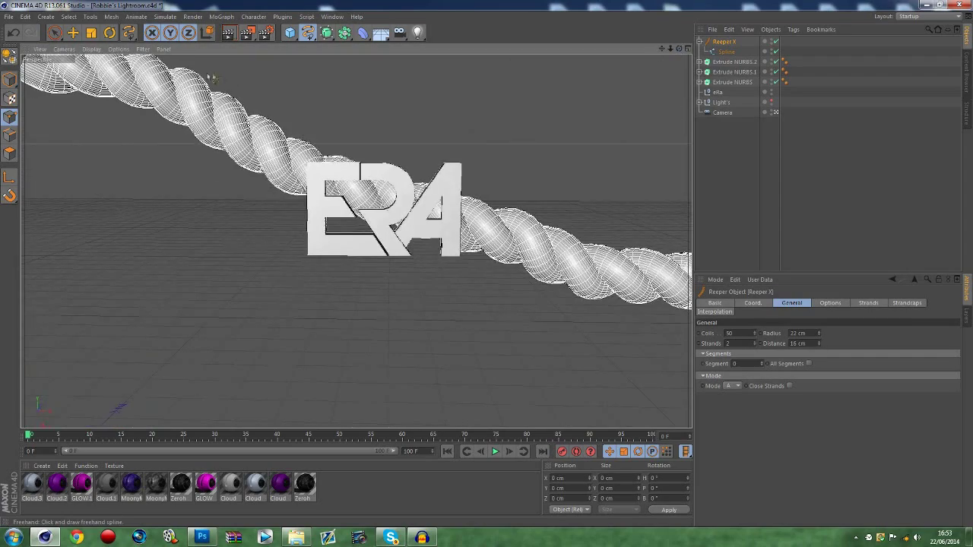
{"action": "key", "text": "e"}
{"action": "left_click_drag", "start_coordinate": [211, 77], "coordinate": [269, 158]}
{"action": "left_click", "coordinate": [726, 213]}
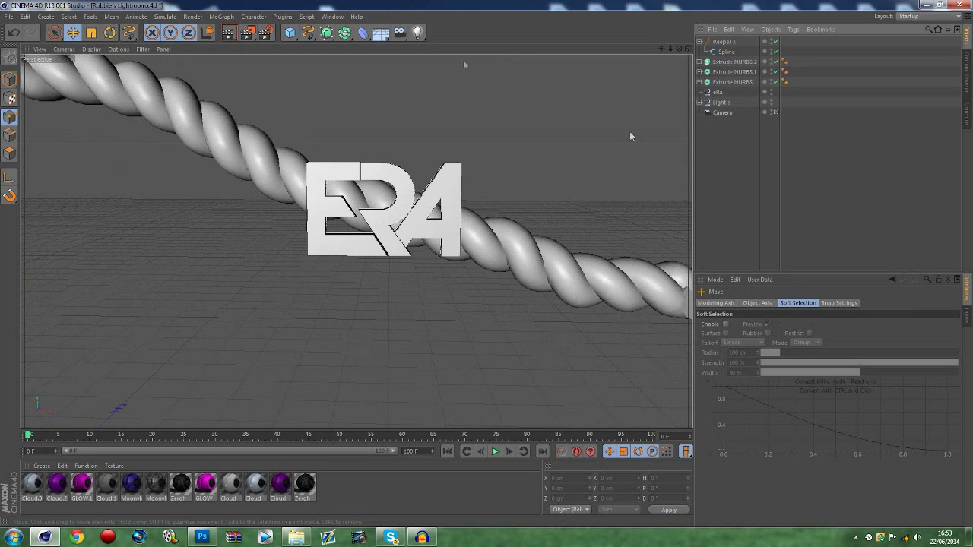
Add a cone primitive and move it along its Z axis to the far side of the rope
{"action": "left_click", "coordinate": [293, 36]}
{"action": "left_click", "coordinate": [432, 53]}
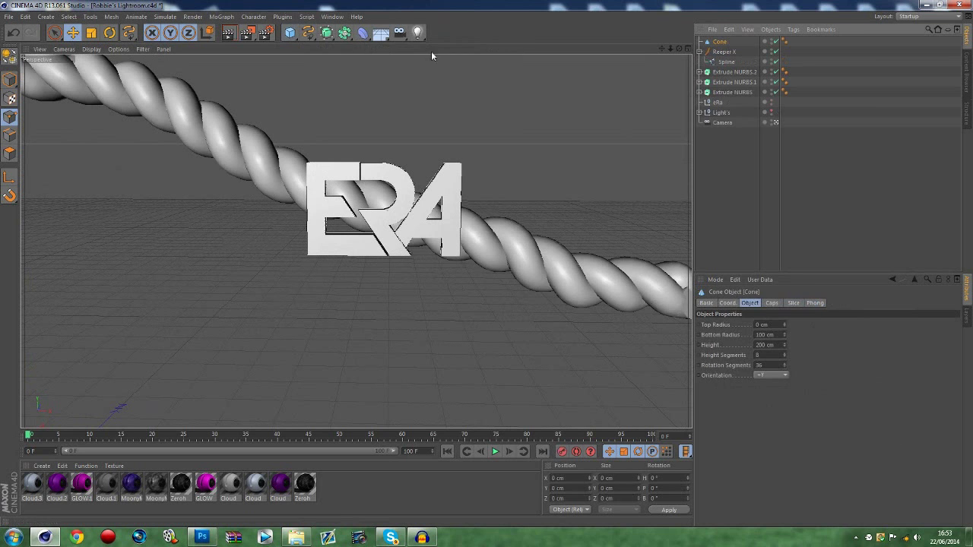
{"action": "left_click_drag", "start_coordinate": [679, 49], "coordinate": [525, 95]}
{"action": "left_click_drag", "start_coordinate": [217, 238], "coordinate": [357, 327]}
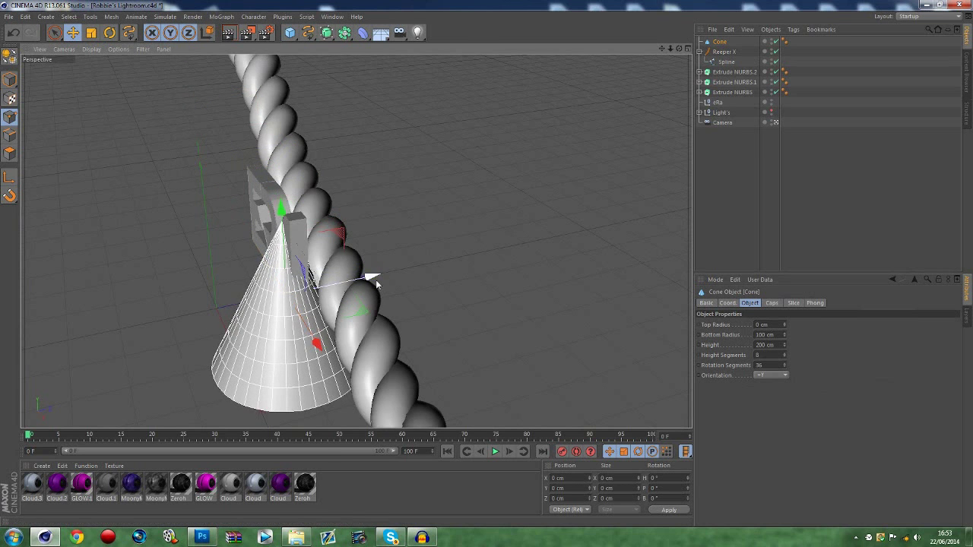
{"action": "left_click_drag", "start_coordinate": [372, 281], "coordinate": [525, 257]}
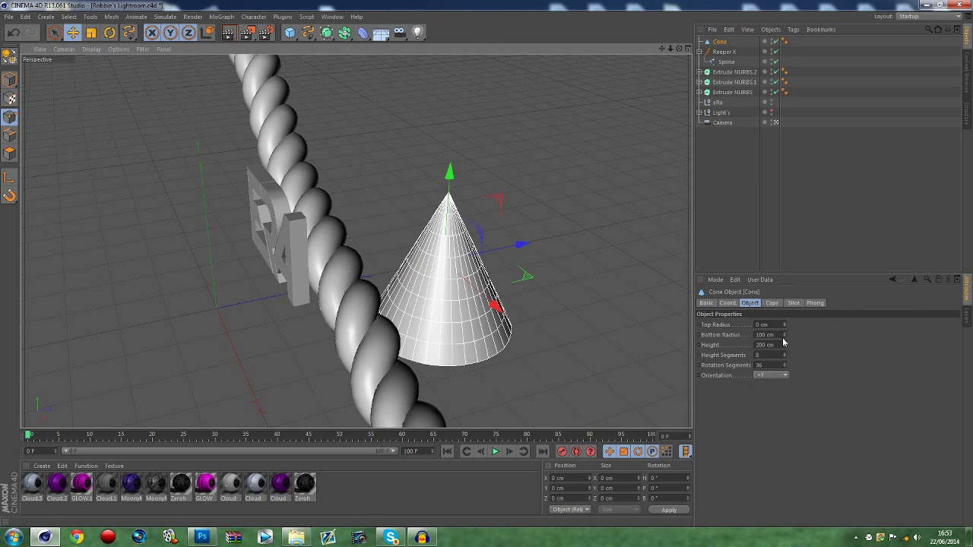
Set the cone's bottom radius to 10 cm and its height to 76 cm to form a thin spike
{"action": "left_click_drag", "start_coordinate": [784, 334], "coordinate": [786, 415]}
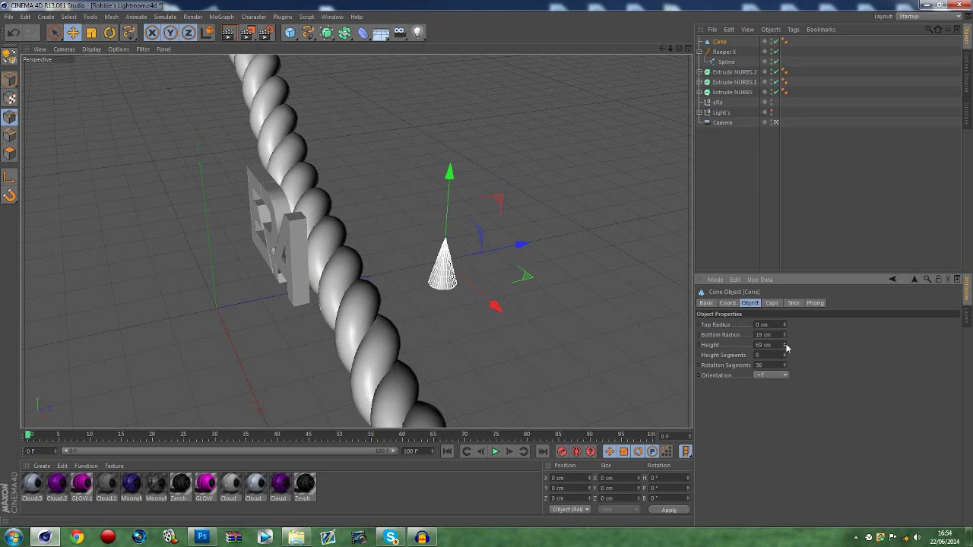
{"action": "left_click_drag", "start_coordinate": [786, 346], "coordinate": [784, 352]}
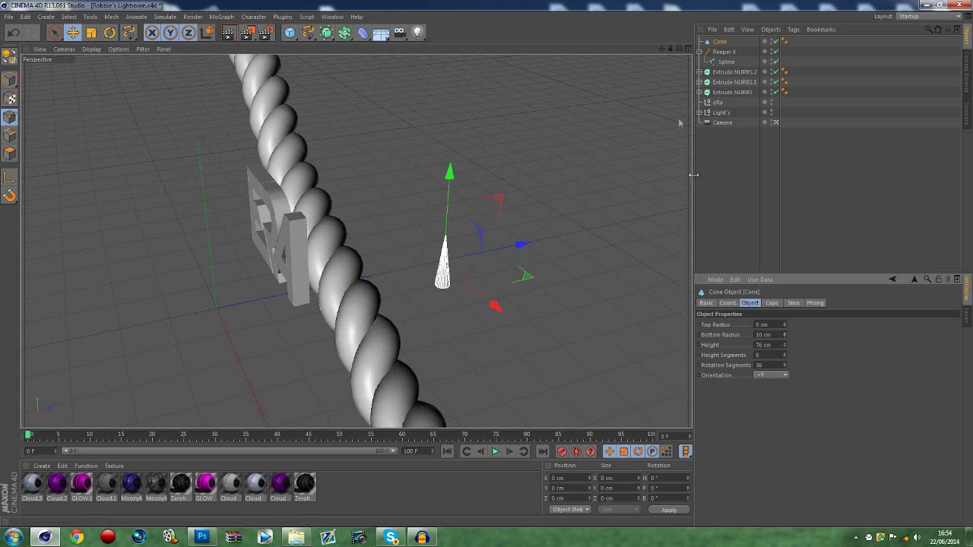
Move the spike-shaped cone onto the upper stretch of the rope, left of the ERA letters
{"action": "left_click_drag", "start_coordinate": [679, 49], "coordinate": [765, 37]}
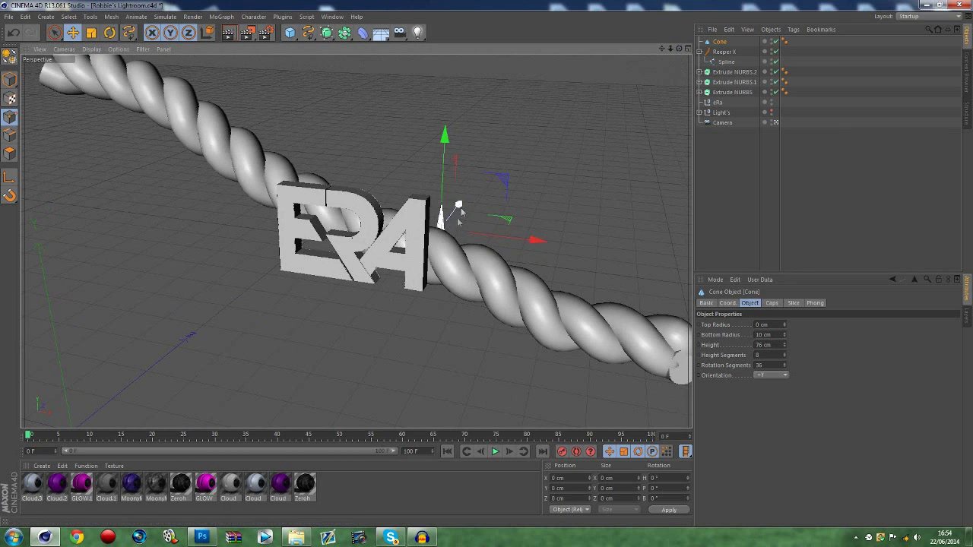
{"action": "left_click_drag", "start_coordinate": [460, 209], "coordinate": [431, 248]}
{"action": "left_click_drag", "start_coordinate": [421, 169], "coordinate": [423, 71]}
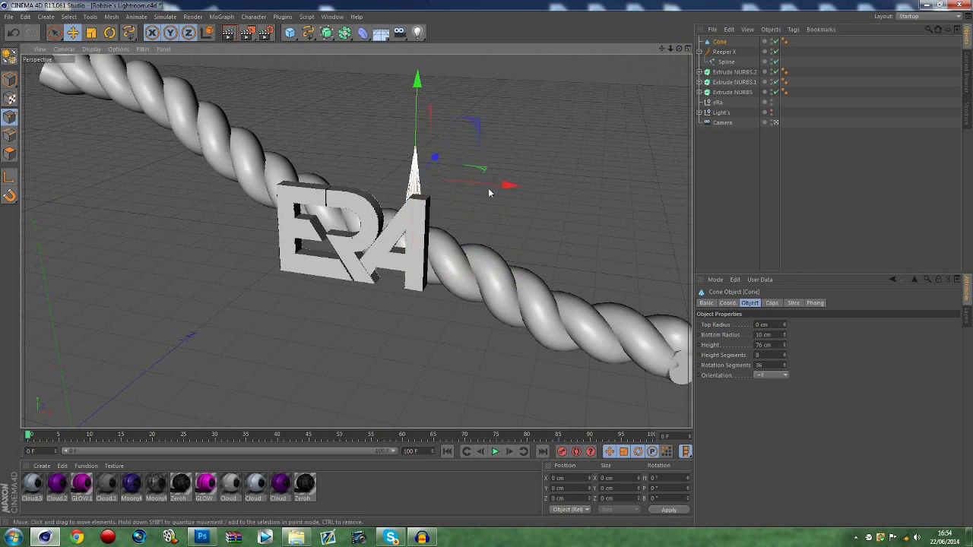
{"action": "left_click_drag", "start_coordinate": [455, 184], "coordinate": [289, 165]}
{"action": "left_click_drag", "start_coordinate": [258, 73], "coordinate": [258, 64]}
Tilt the cone outward from the rope and add two copies along it, one flipped onto the rope's lower side
{"action": "key", "text": "r"}
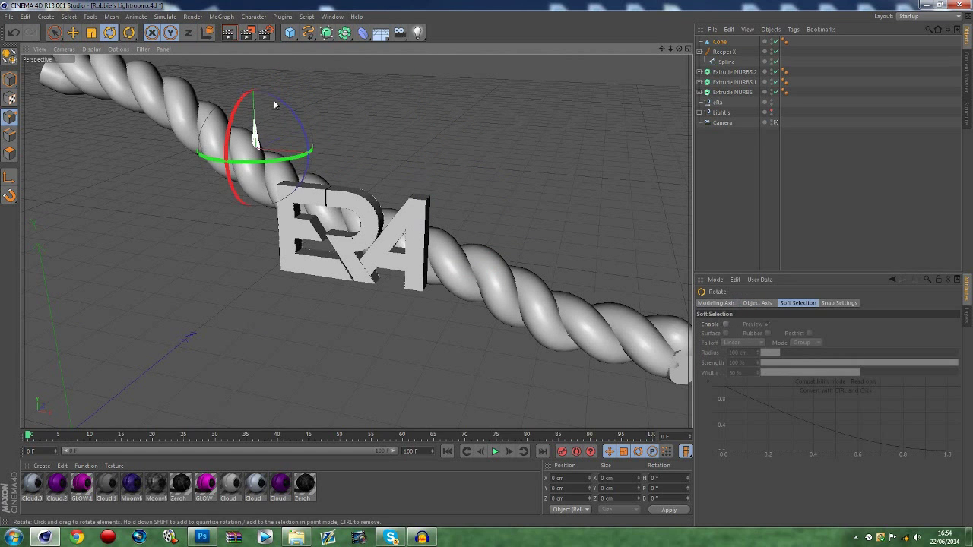
{"action": "left_click_drag", "start_coordinate": [138, 108], "coordinate": [22, 287]}
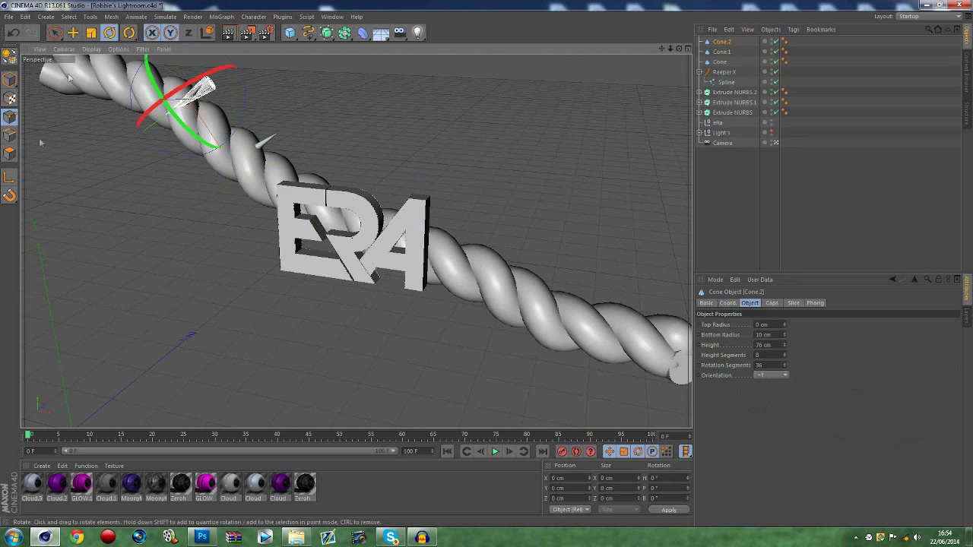
{"action": "left_click", "coordinate": [73, 31]}
{"action": "left_click_drag", "start_coordinate": [183, 126], "coordinate": [165, 179]}
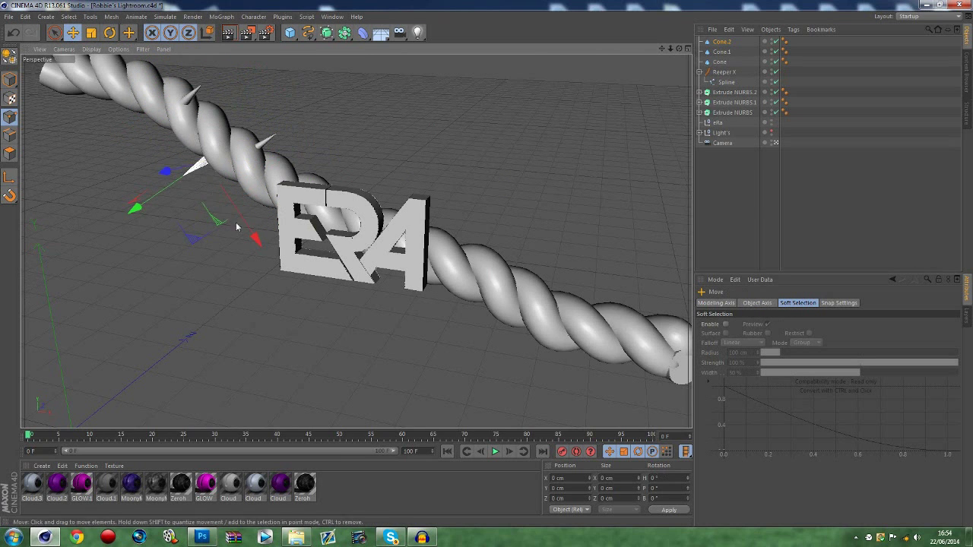
Place another copy of the cone farther down the rope's lower side, near the letter E, and enlarge it slightly
{"action": "left_click_drag", "start_coordinate": [256, 241], "coordinate": [339, 279]}
{"action": "key", "text": "ctrl+v"}
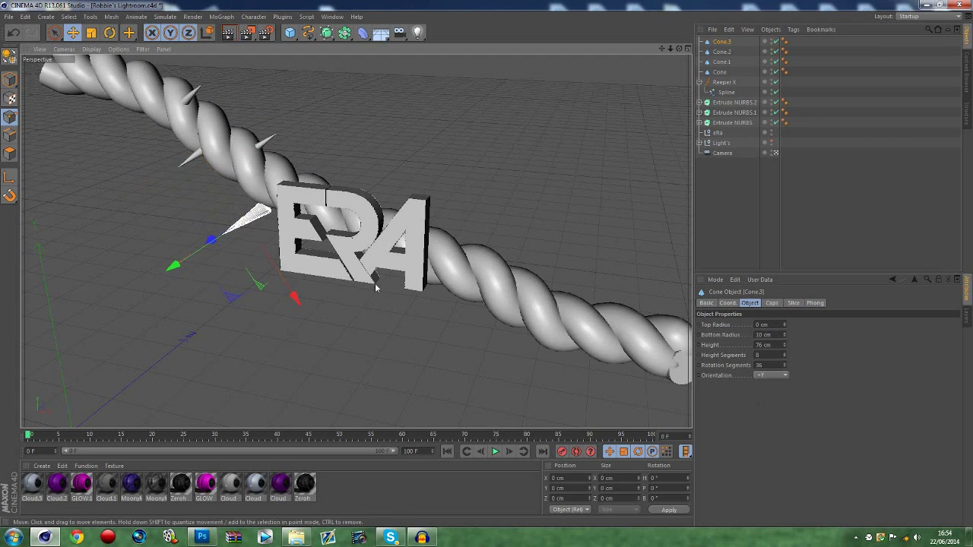
{"action": "left_click_drag", "start_coordinate": [679, 49], "coordinate": [571, 48]}
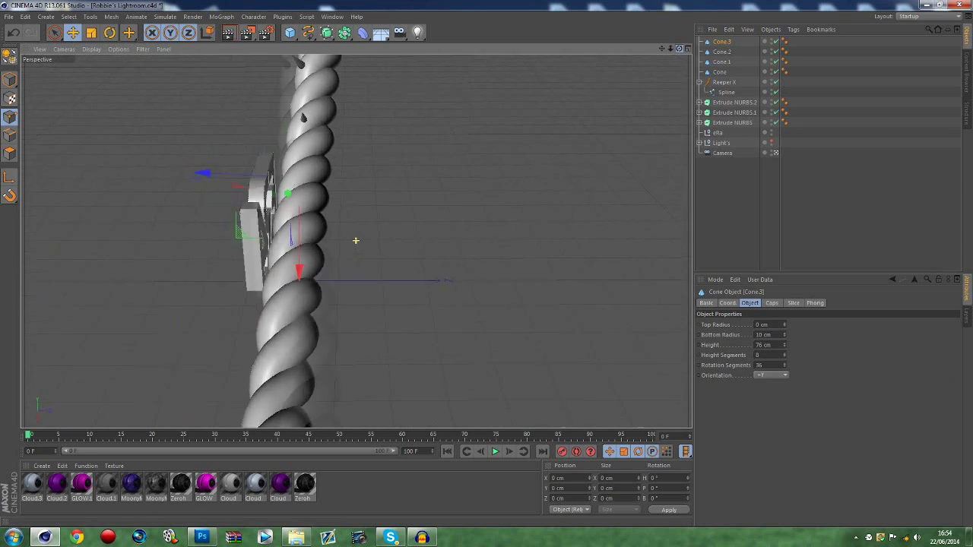
{"action": "left_click_drag", "start_coordinate": [355, 241], "coordinate": [366, 262]}
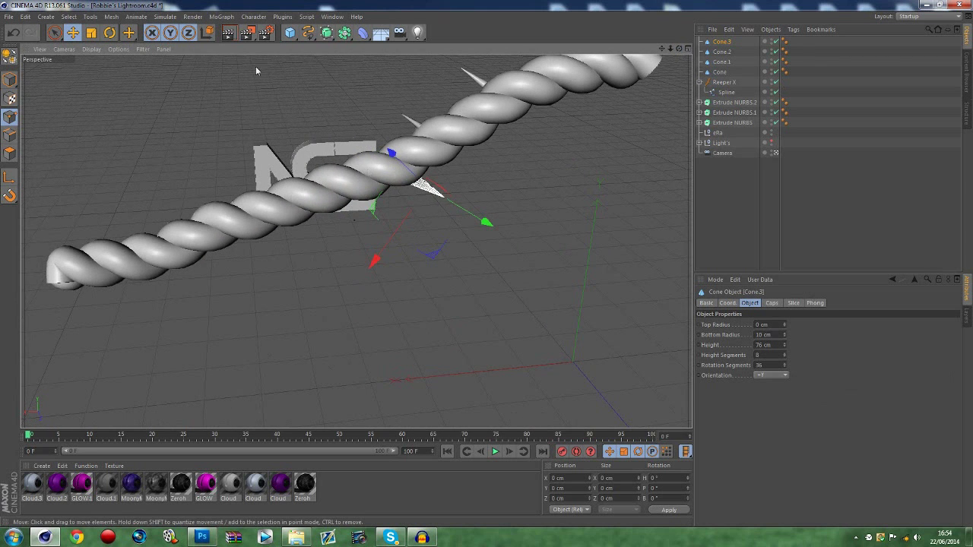
{"action": "left_click", "coordinate": [92, 33]}
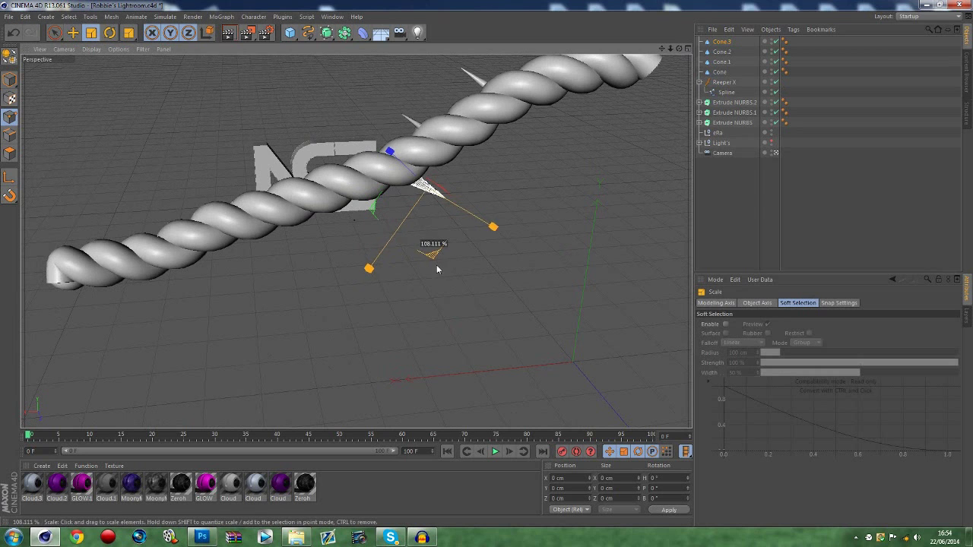
{"action": "left_click", "coordinate": [73, 33]}
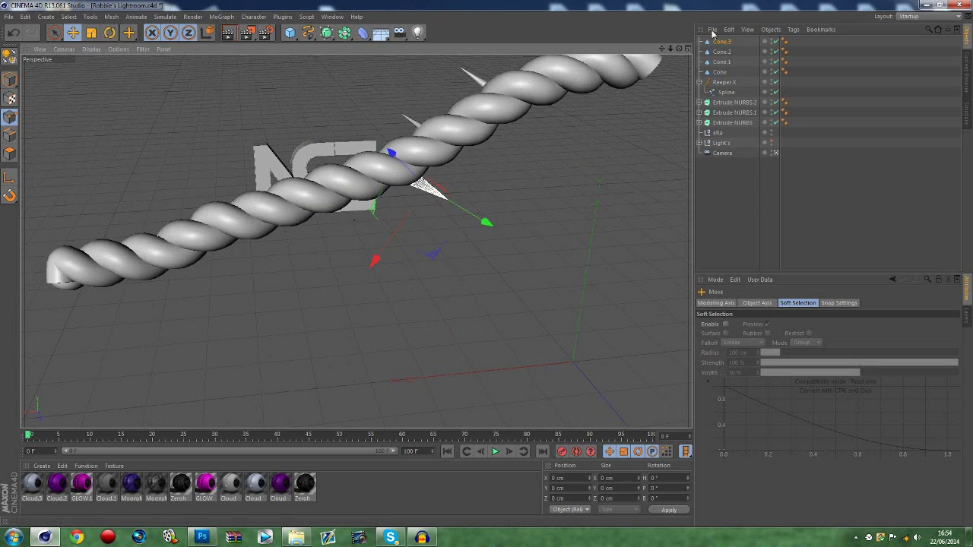
Move the newest cone against the rope beside the letter E and rotate it to point more steeply downward
{"action": "left_click_drag", "start_coordinate": [679, 48], "coordinate": [863, 30]}
{"action": "left_click_drag", "start_coordinate": [574, 54], "coordinate": [570, 55]}
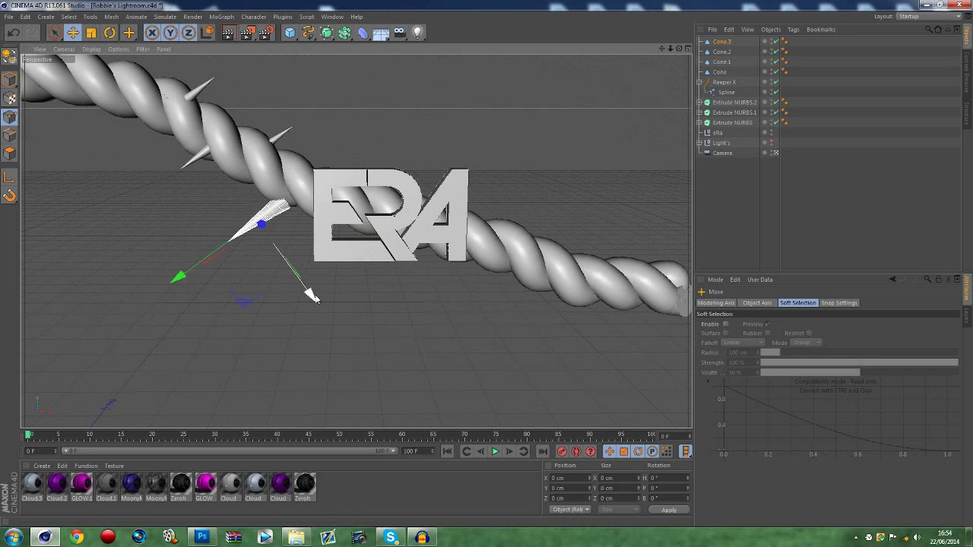
{"action": "left_click_drag", "start_coordinate": [313, 296], "coordinate": [262, 283]}
{"action": "left_click_drag", "start_coordinate": [176, 271], "coordinate": [189, 264]}
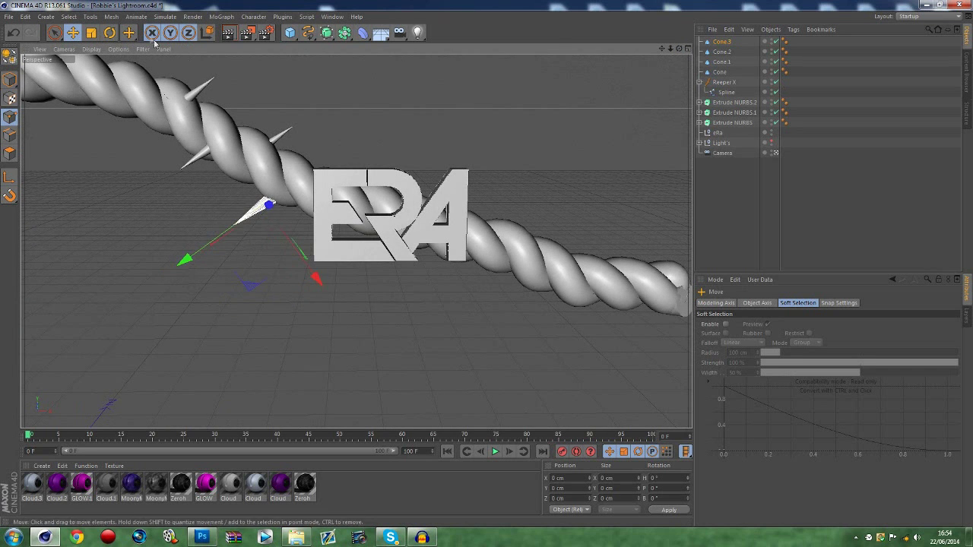
{"action": "left_click", "coordinate": [110, 32]}
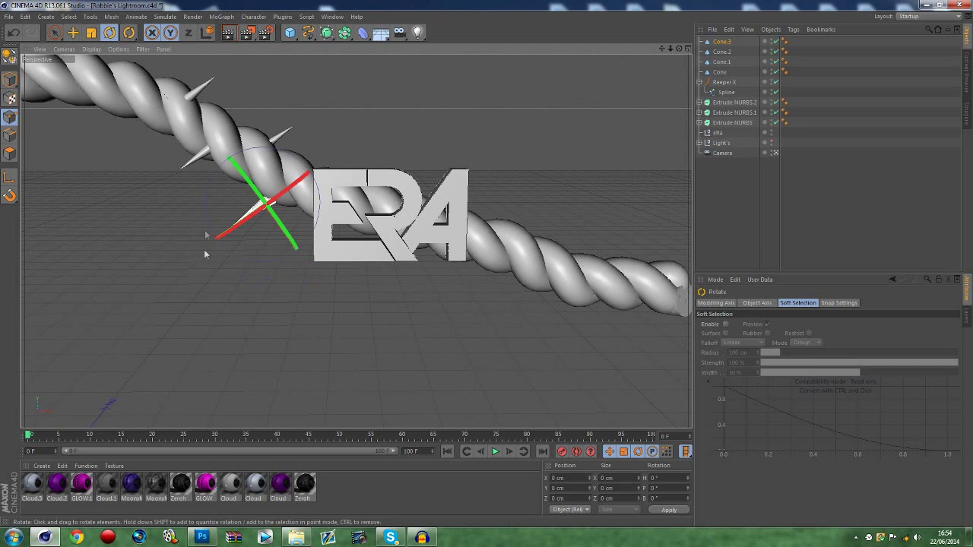
{"action": "left_click_drag", "start_coordinate": [207, 220], "coordinate": [216, 240]}
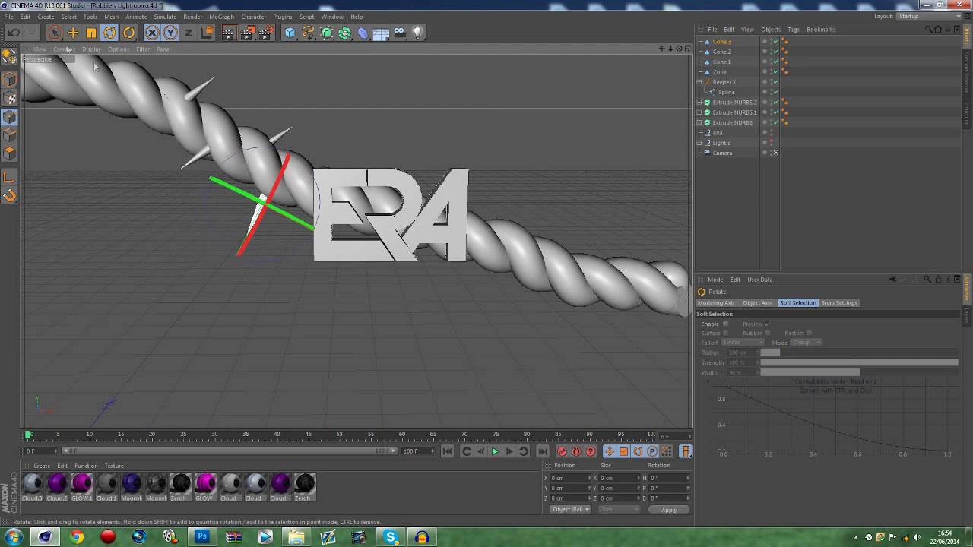
{"action": "left_click", "coordinate": [73, 32]}
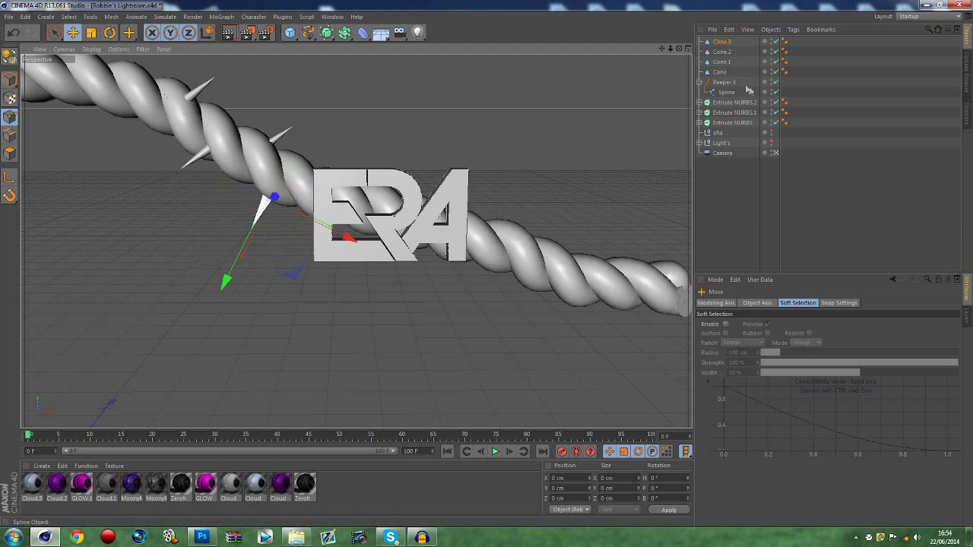
Duplicate all four cones and move the copies onto the rope's lower stretch, right of the ERA letters
{"action": "left_click", "coordinate": [730, 43]}
{"action": "left_click", "coordinate": [719, 74], "text": "shift"}
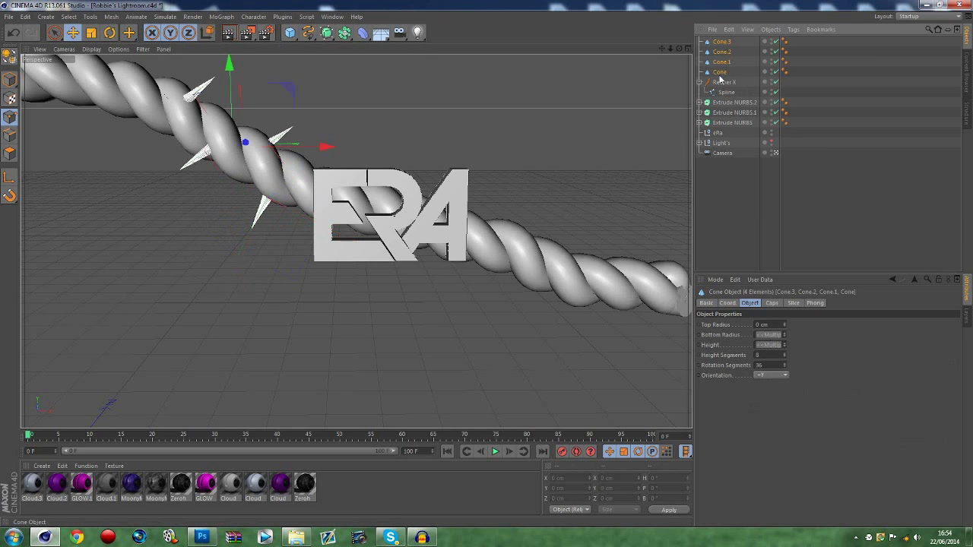
{"action": "key", "text": "ctrl+c"}
{"action": "key", "text": "ctrl+v"}
{"action": "left_click_drag", "start_coordinate": [321, 146], "coordinate": [607, 282]}
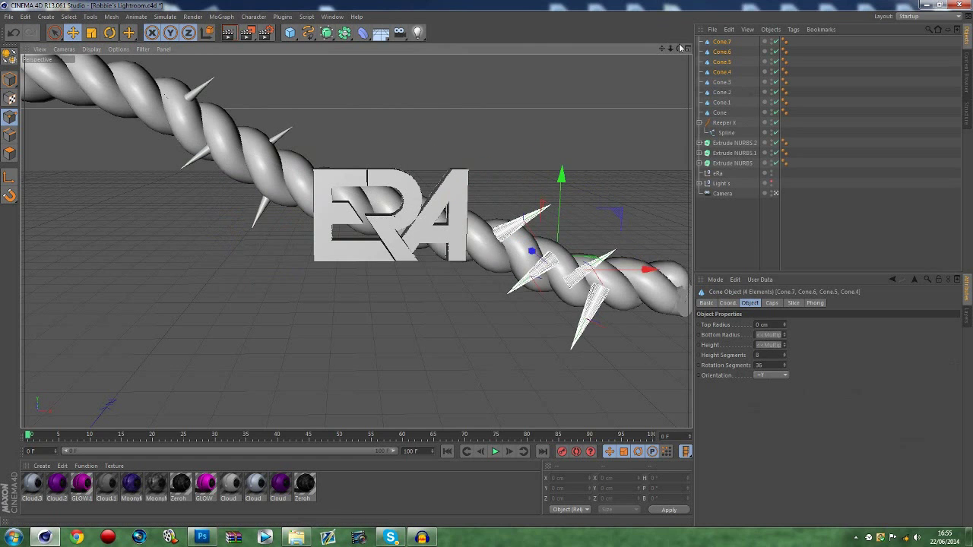
Move the four copied cones back in depth so they sit against the rope's stretch beyond the letter A
{"action": "left_click_drag", "start_coordinate": [679, 48], "coordinate": [540, 65]}
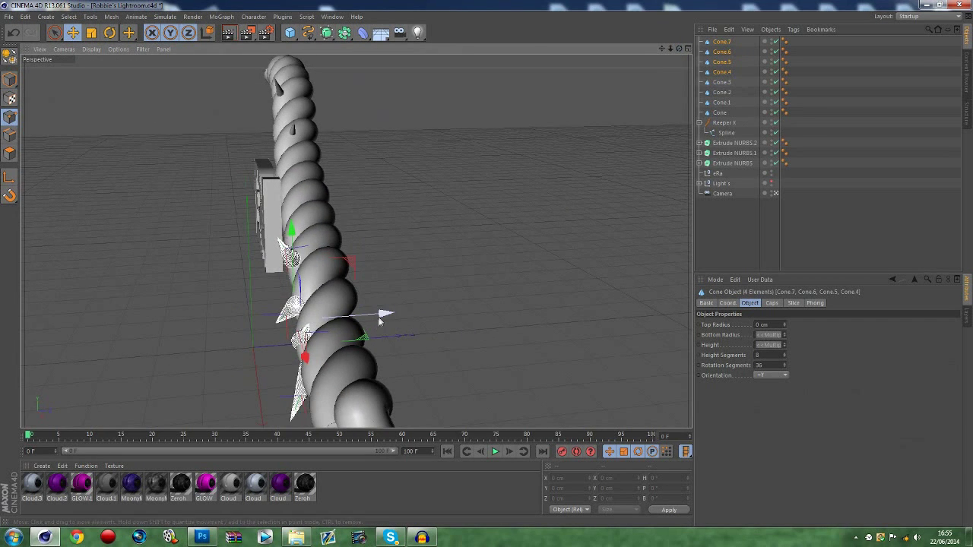
{"action": "left_click_drag", "start_coordinate": [381, 319], "coordinate": [404, 316]}
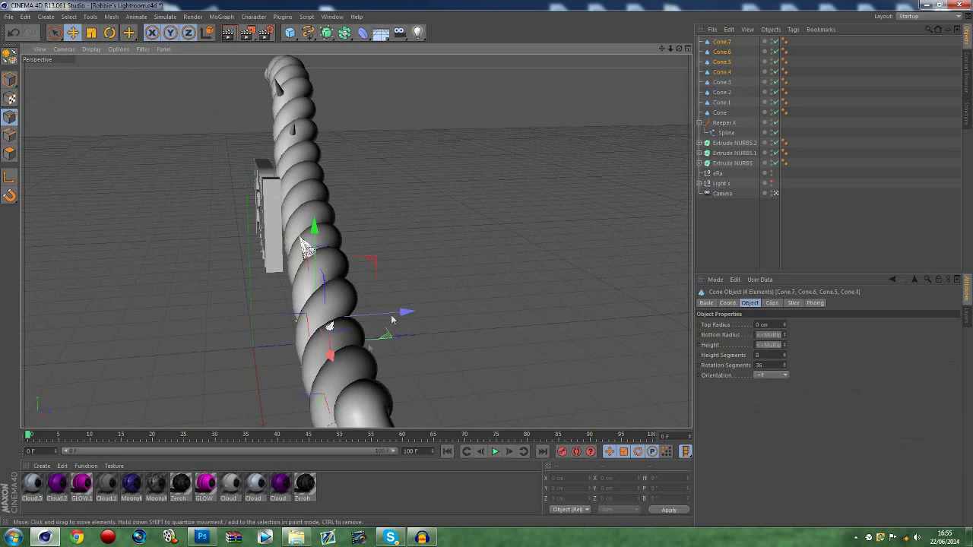
{"action": "mouse_move", "coordinate": [679, 48]}
{"action": "left_mouse_down"}
{"action": "mouse_move", "coordinate": [768, 30]}
{"action": "mouse_move", "coordinate": [836, 42]}
{"action": "mouse_move", "coordinate": [684, 37]}
{"action": "left_mouse_up"}
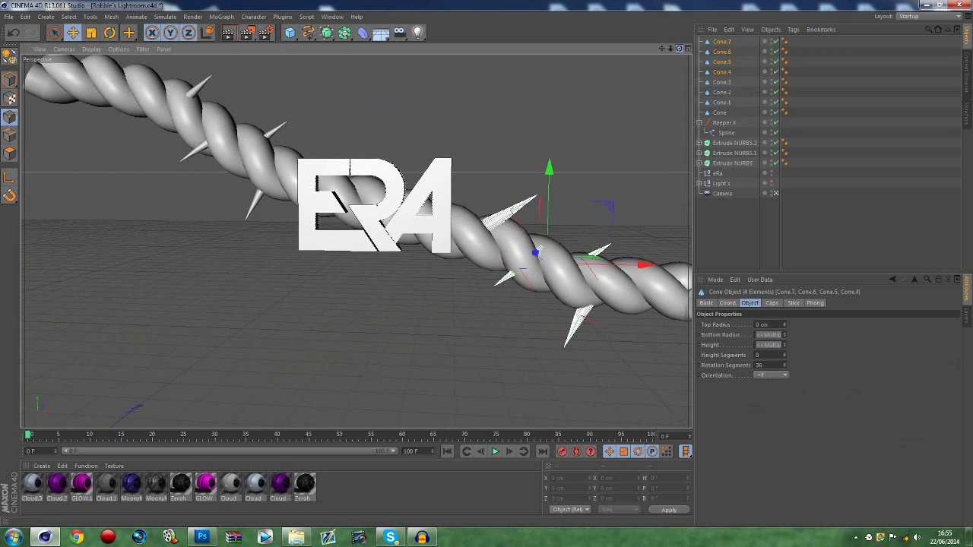
Duplicate the Reeper X rope with all eight cones and rotate the copy about -49° so it crosses the original
{"action": "left_click", "coordinate": [726, 124]}
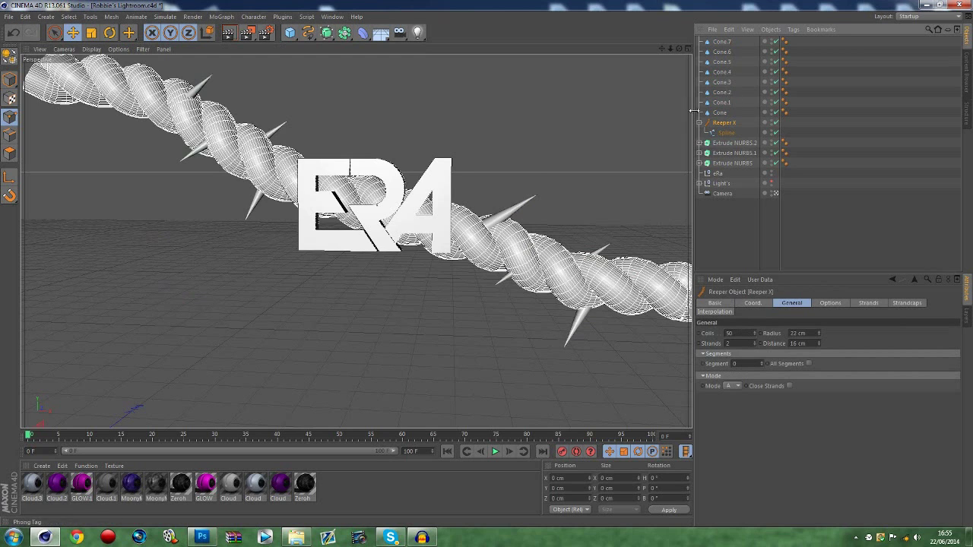
{"action": "left_click", "coordinate": [725, 44], "text": "shift"}
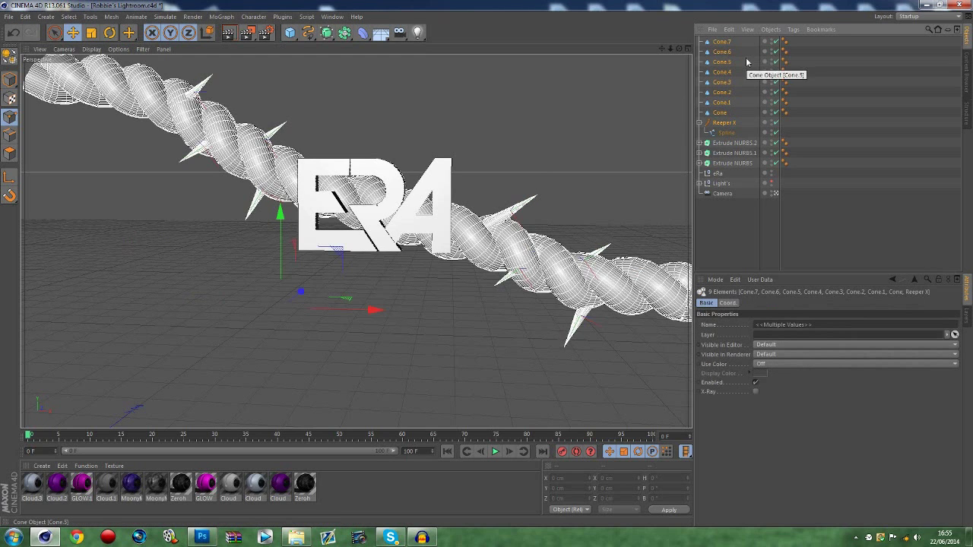
{"action": "key", "text": "ctrl+c"}
{"action": "key", "text": "ctrl+v"}
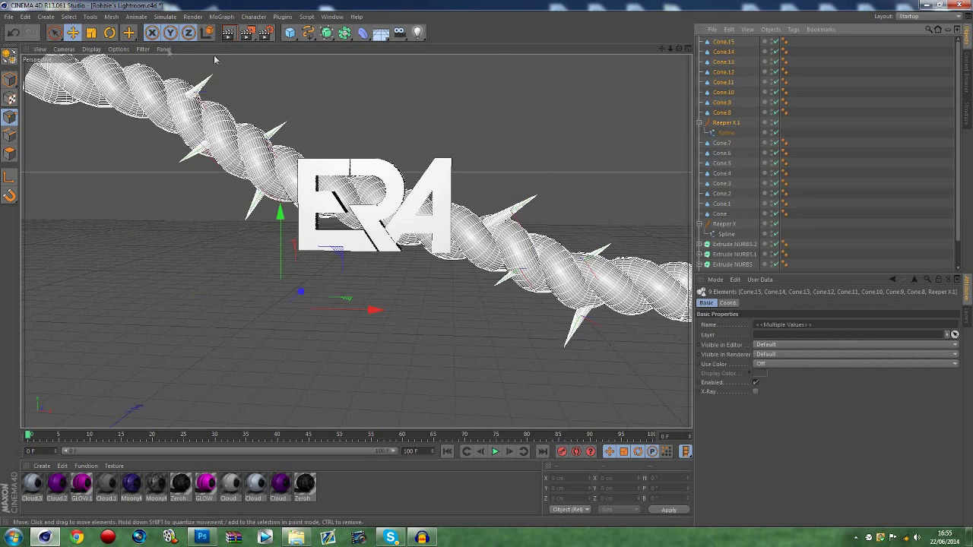
{"action": "left_click", "coordinate": [109, 33]}
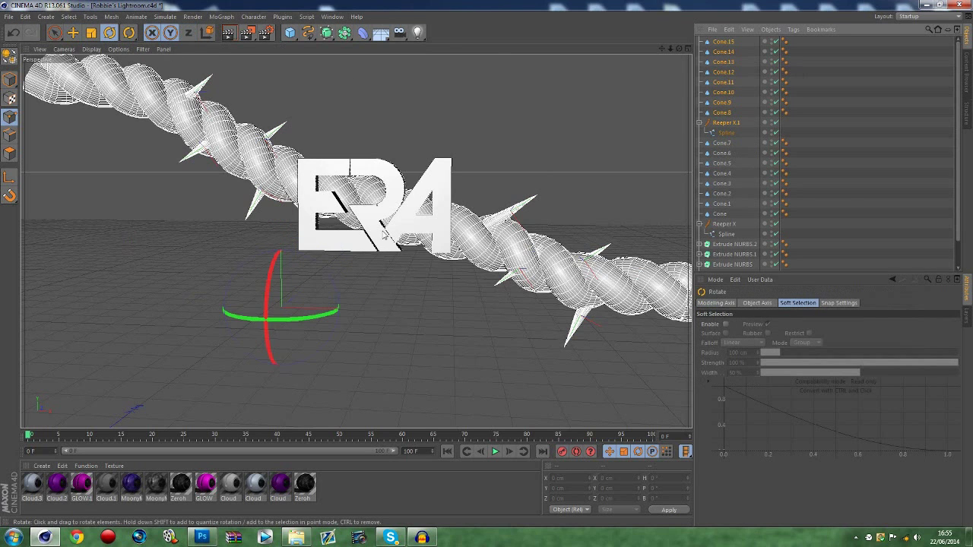
{"action": "left_click_drag", "start_coordinate": [336, 287], "coordinate": [302, 261]}
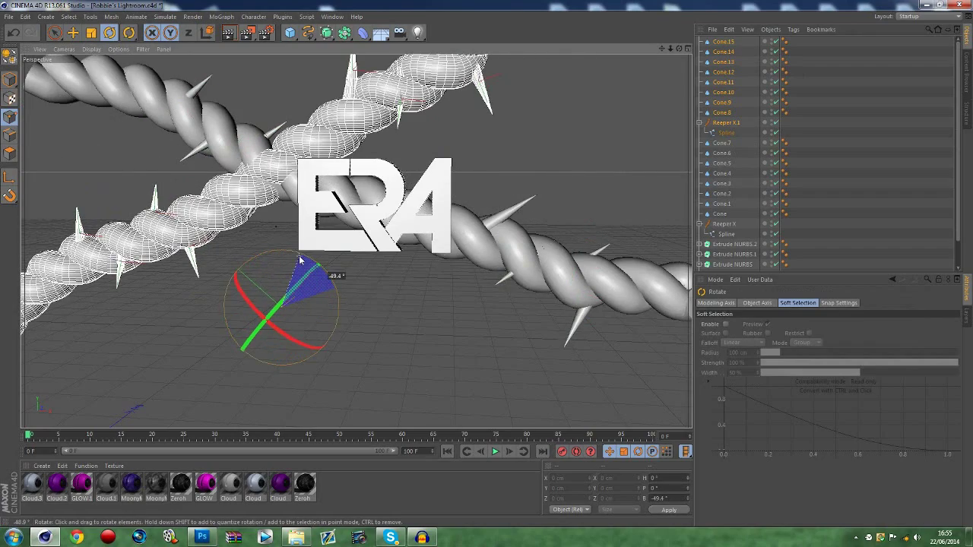
Move the rotated rope copy with its cones so both ropes cross behind the ERA logo
{"action": "left_click", "coordinate": [73, 33]}
{"action": "left_click_drag", "start_coordinate": [251, 242], "coordinate": [324, 275]}
{"action": "left_click_drag", "start_coordinate": [679, 50], "coordinate": [529, 92]}
{"action": "mouse_move", "coordinate": [399, 368]}
{"action": "left_mouse_down"}
{"action": "mouse_move", "coordinate": [391, 365]}
{"action": "mouse_move", "coordinate": [408, 361]}
{"action": "mouse_move", "coordinate": [385, 355]}
{"action": "left_mouse_up"}
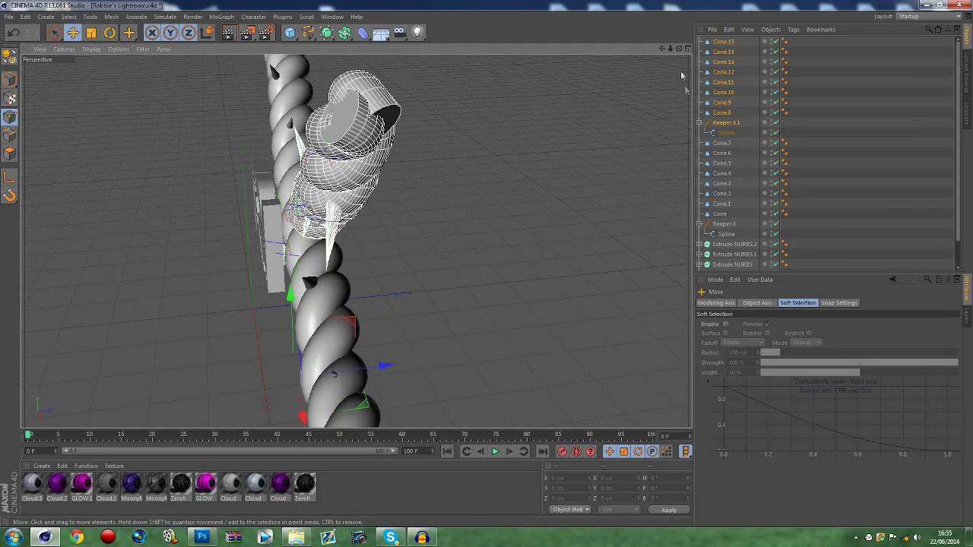
{"action": "left_click_drag", "start_coordinate": [679, 49], "coordinate": [809, 24]}
{"action": "left_click", "coordinate": [823, 161]}
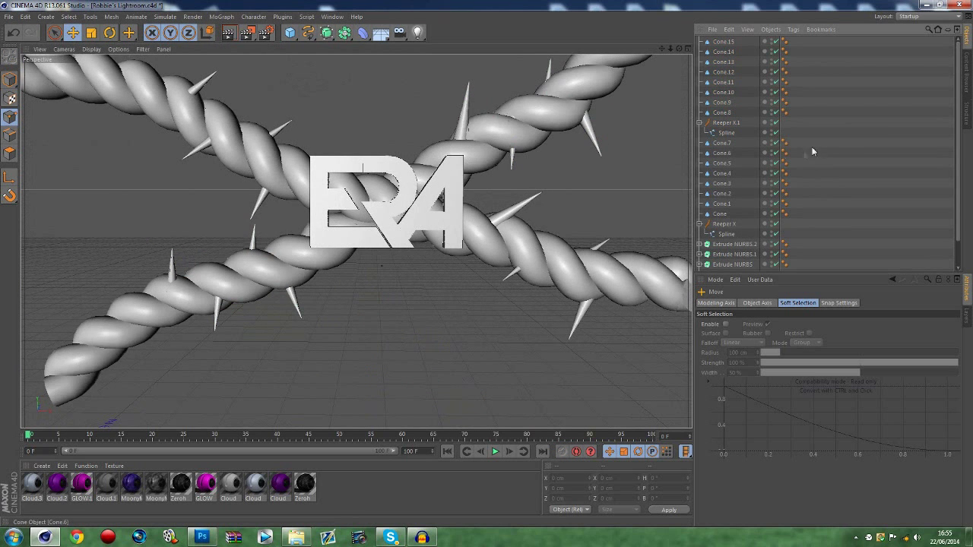
{"action": "left_click", "coordinate": [967, 67]}
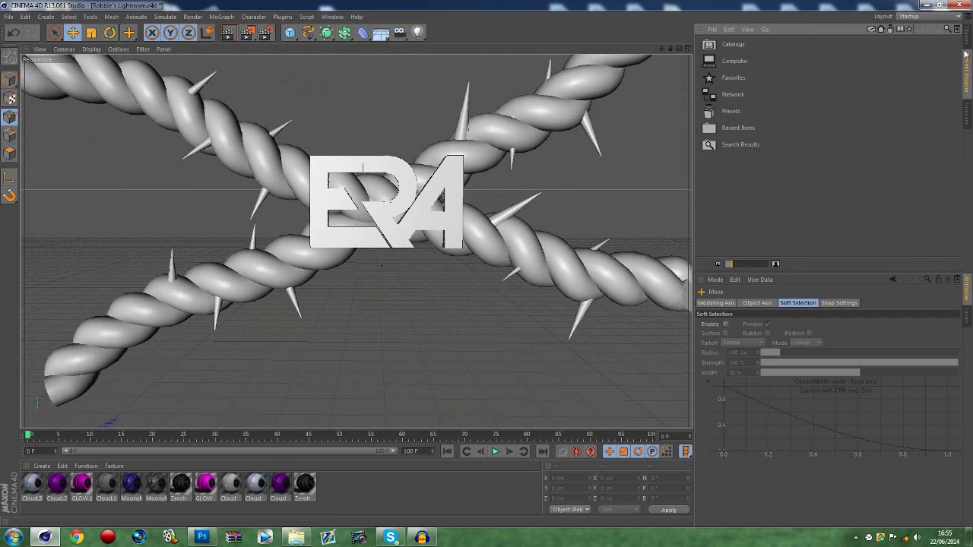
{"action": "double_click", "coordinate": [723, 114]}
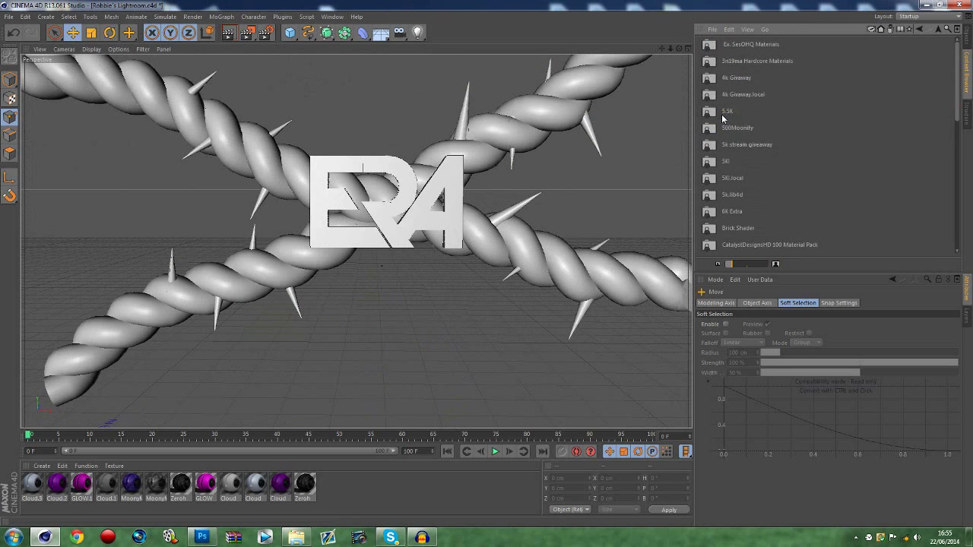
{"action": "double_click", "coordinate": [713, 47]}
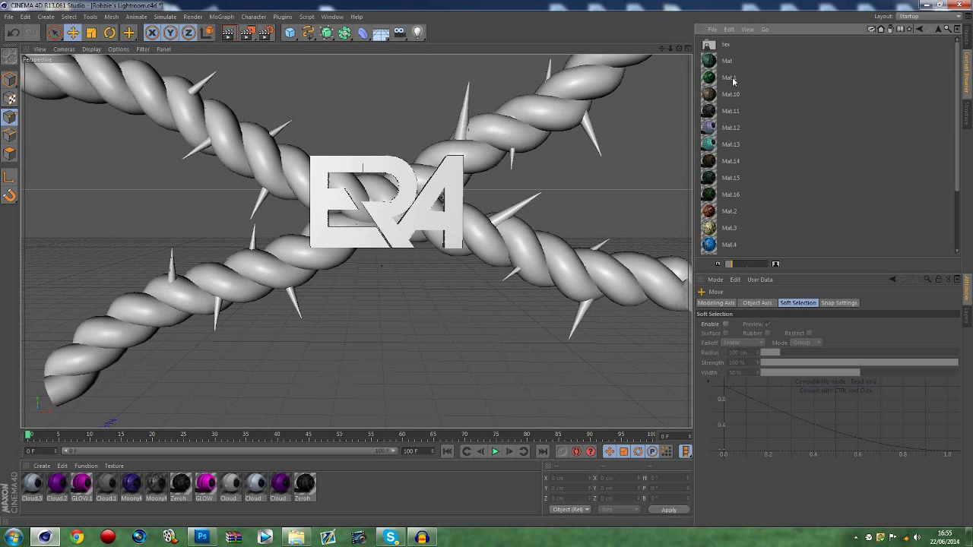
{"action": "left_click", "coordinate": [967, 54]}
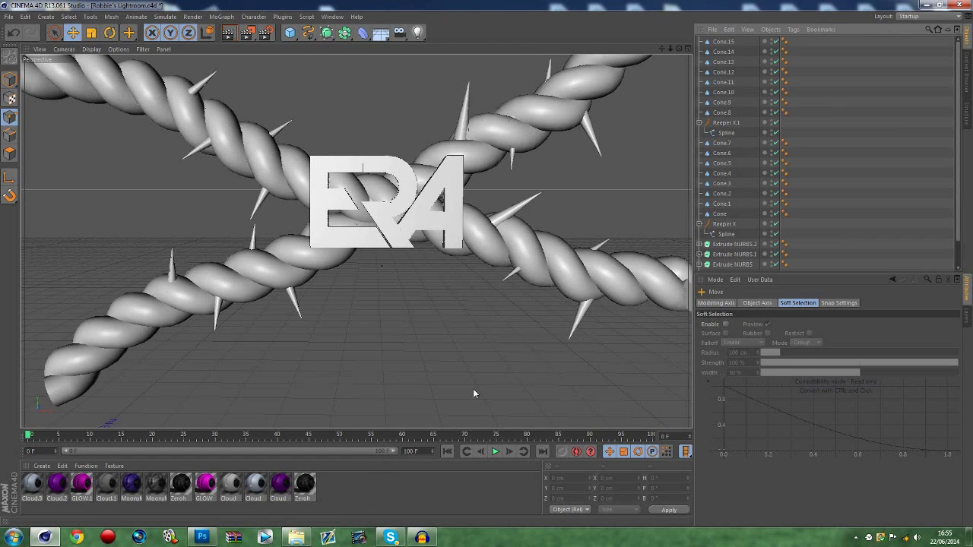
Add a Platonic object, move it up beside the letter E and scale it down to a radius of about 27 cm
{"action": "left_click", "coordinate": [289, 33]}
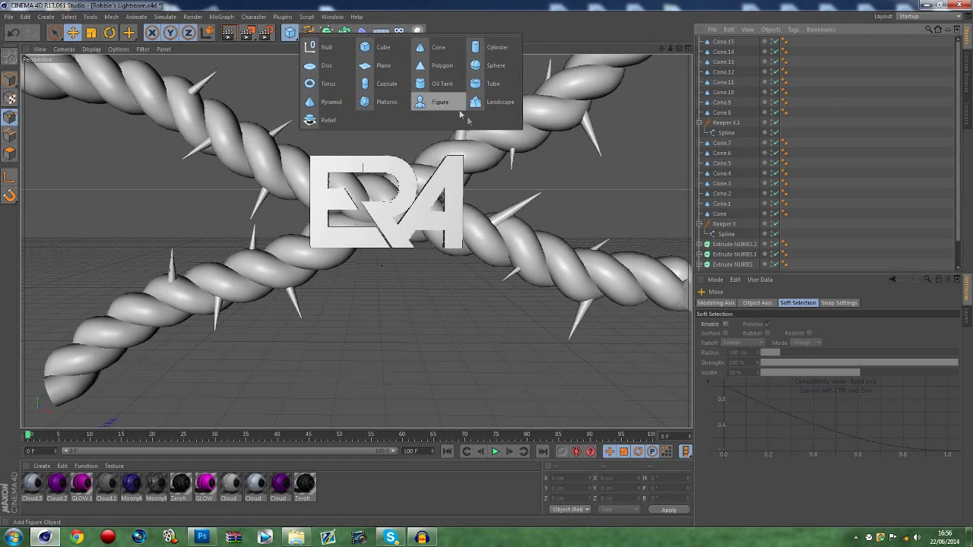
{"action": "left_click", "coordinate": [386, 105]}
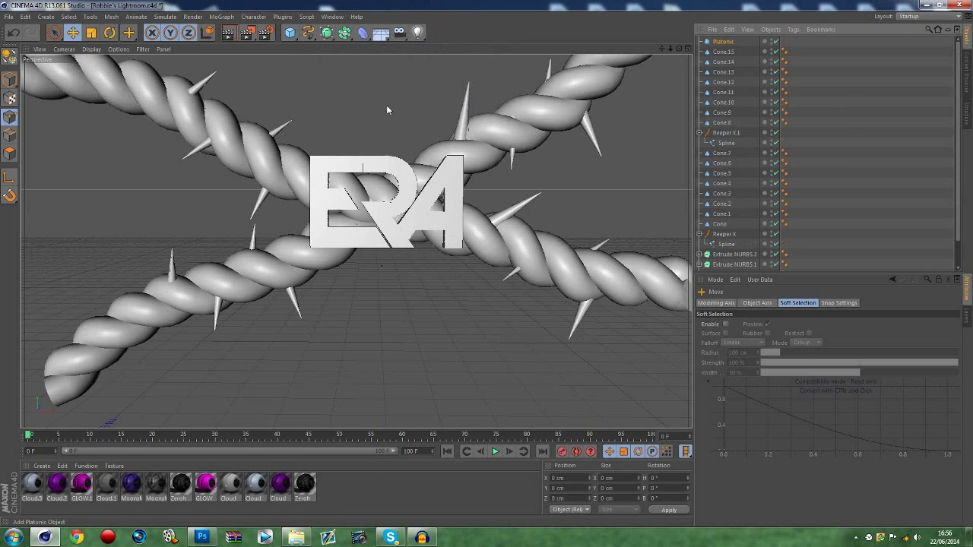
{"action": "left_click_drag", "start_coordinate": [679, 48], "coordinate": [475, 85]}
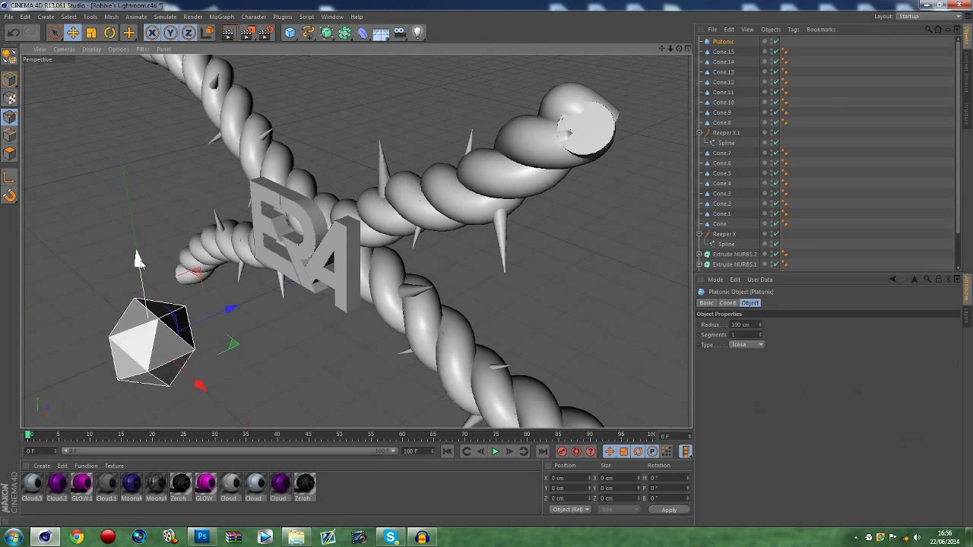
{"action": "left_click_drag", "start_coordinate": [140, 263], "coordinate": [108, 76]}
{"action": "left_click_drag", "start_coordinate": [152, 196], "coordinate": [224, 271]}
{"action": "left_click", "coordinate": [91, 32]}
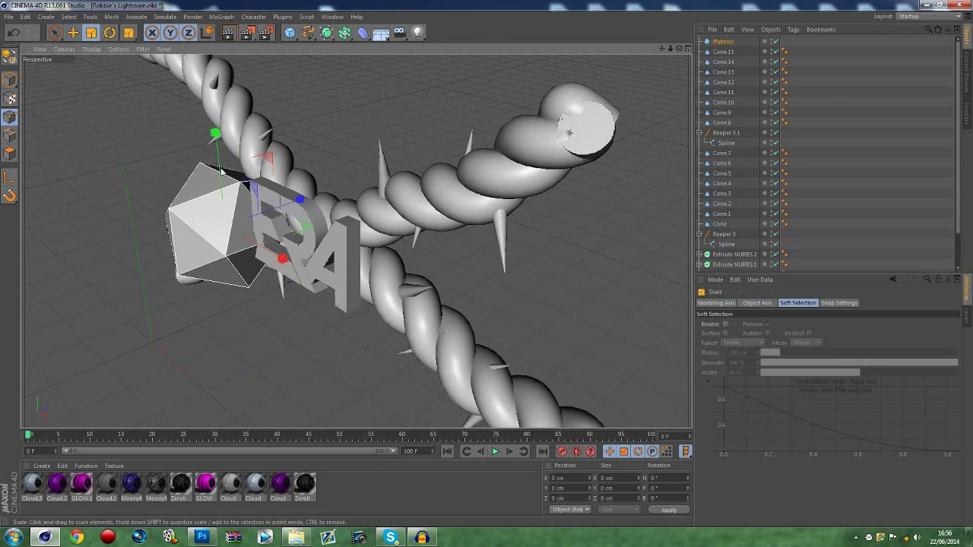
{"action": "left_click_drag", "start_coordinate": [274, 184], "coordinate": [113, 371]}
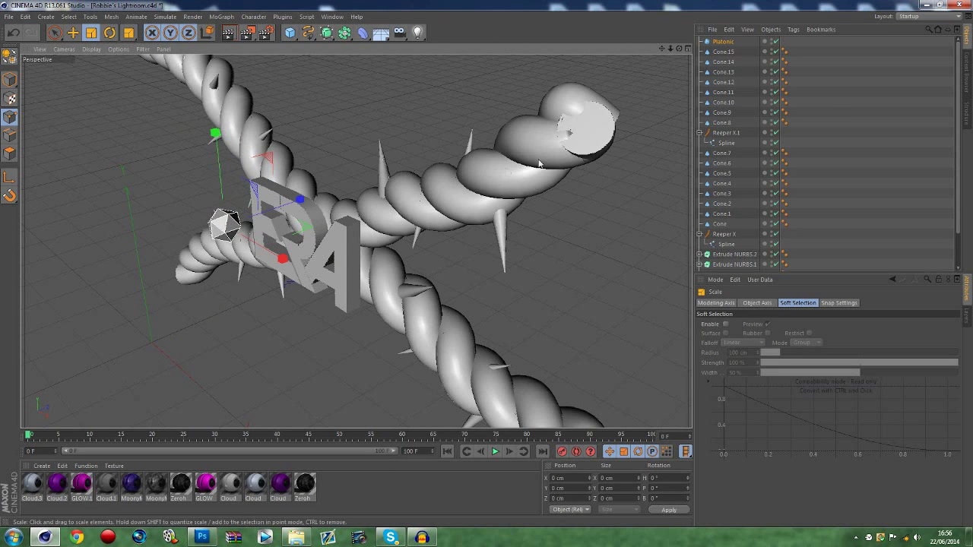
Duplicate the platonic in place and add an Atom Array object to the scene
{"action": "left_click", "coordinate": [716, 42]}
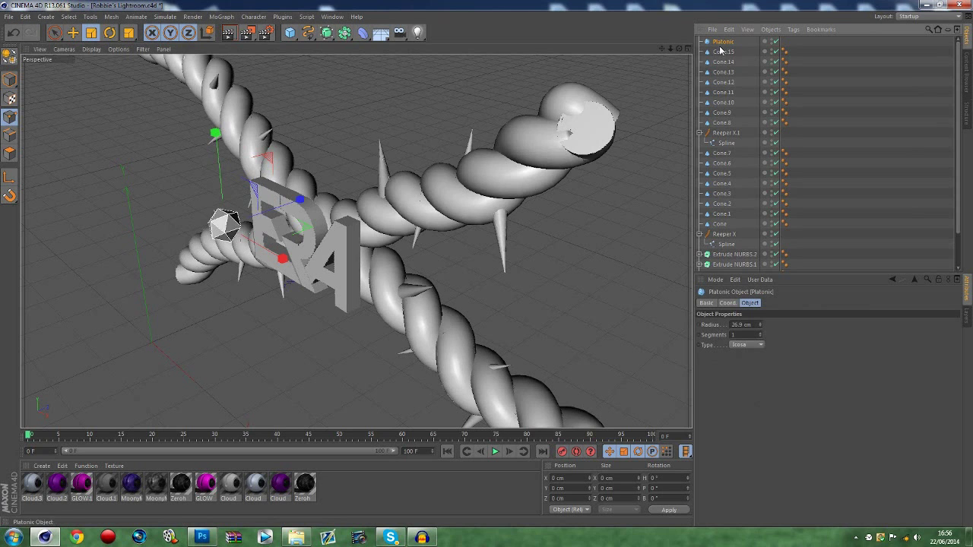
{"action": "key", "text": "ctrl+c"}
{"action": "key", "text": "ctrl+v"}
{"action": "left_click_drag", "start_coordinate": [344, 36], "coordinate": [479, 47]}
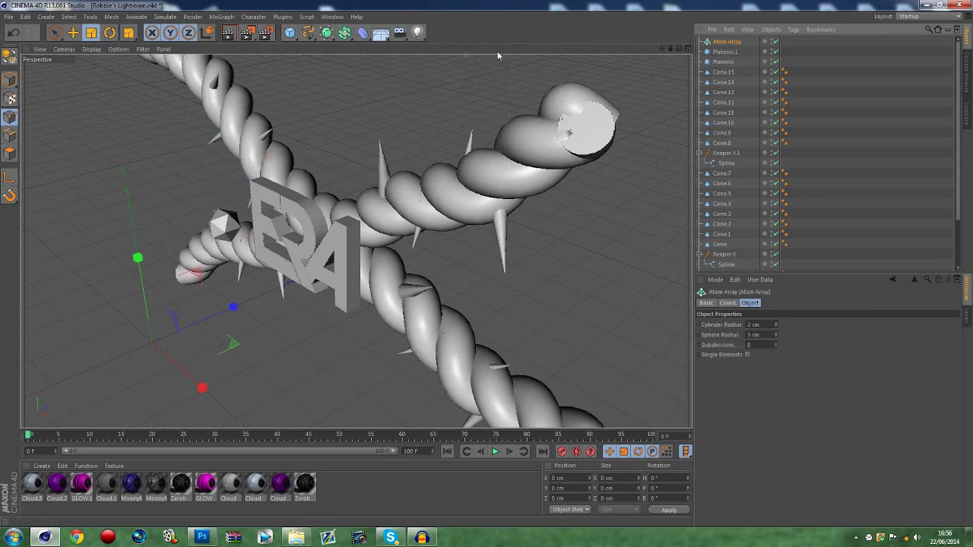
Set the Atom Array's cylinder and sphere radius to 1 cm each and nest the platonic copy inside it
{"action": "left_click_drag", "start_coordinate": [753, 327], "coordinate": [648, 335]}
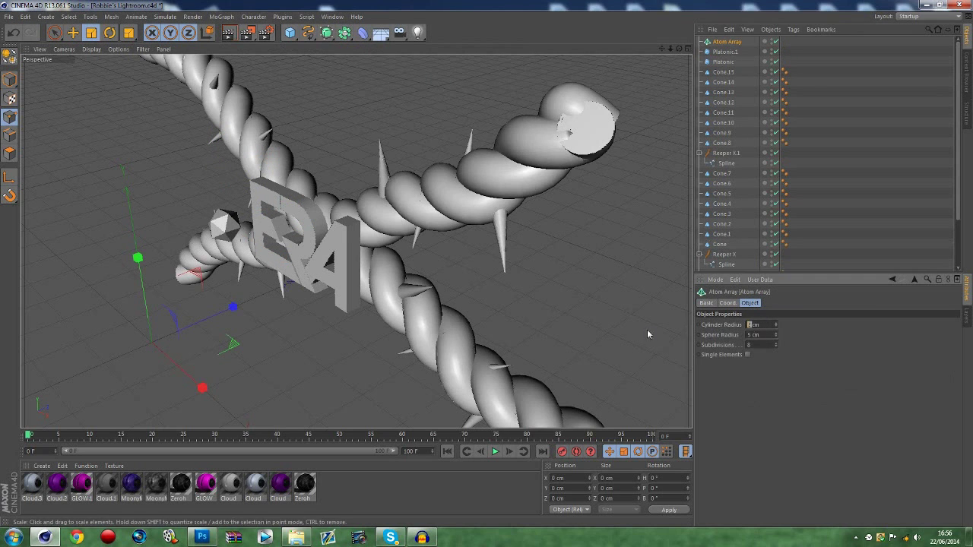
{"action": "type", "text": "1"}
{"action": "left_click_drag", "start_coordinate": [753, 335], "coordinate": [667, 346]}
{"action": "type", "text": "1"}
{"action": "left_click", "coordinate": [843, 358]}
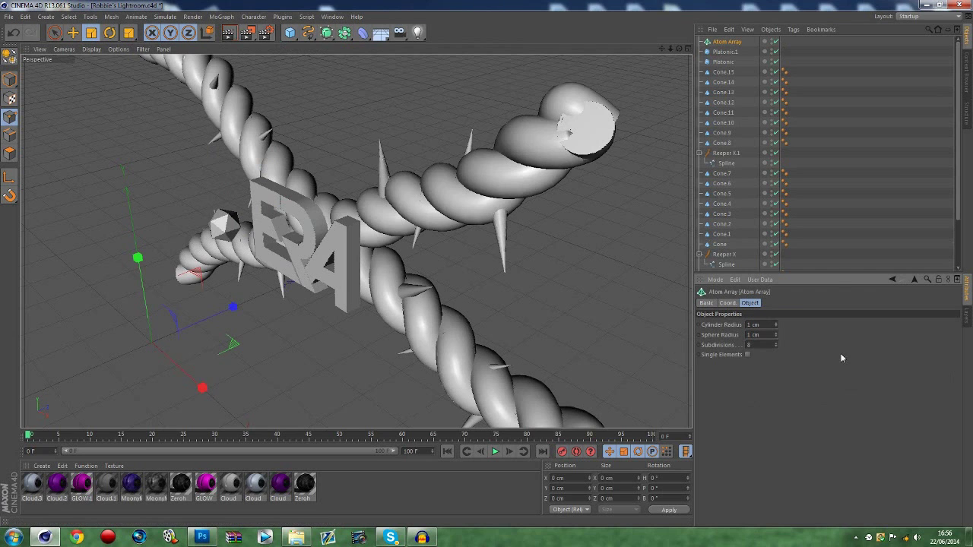
{"action": "left_click_drag", "start_coordinate": [719, 53], "coordinate": [724, 43]}
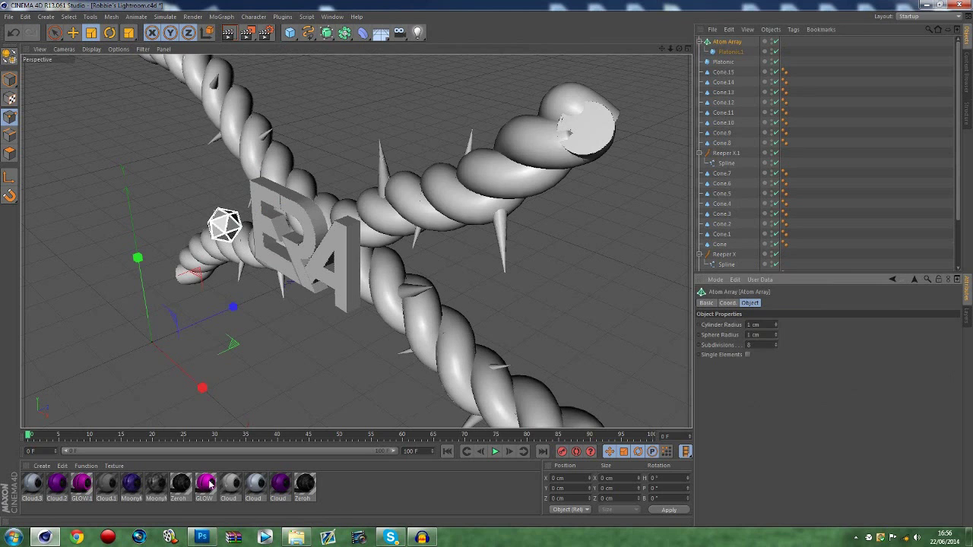
Apply the magenta GLOW material to the Atom Array
{"action": "left_click_drag", "start_coordinate": [210, 485], "coordinate": [553, 196]}
{"action": "left_click_drag", "start_coordinate": [722, 51], "coordinate": [727, 42]}
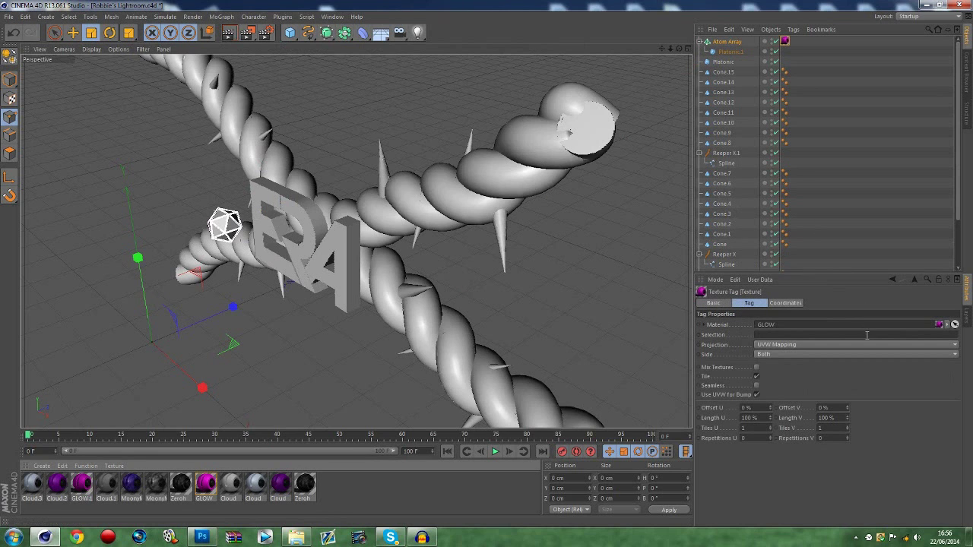
{"action": "left_click", "coordinate": [797, 147]}
Duplicate the Atom Array together with the solid platonic and move the copy to the logo's other side, past the letter A
{"action": "left_click", "coordinate": [726, 42]}
{"action": "left_click", "coordinate": [725, 63], "text": "shift"}
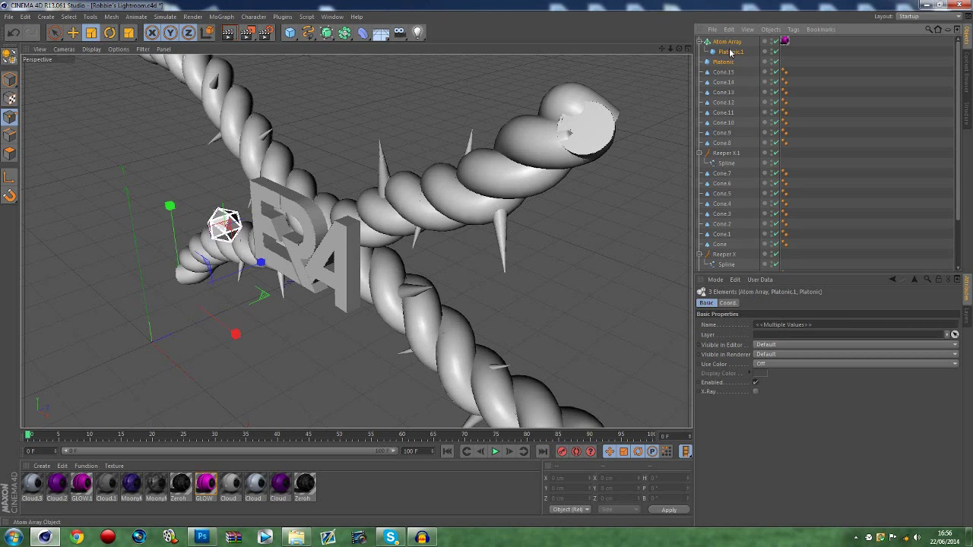
{"action": "key", "text": "ctrl+c"}
{"action": "key", "text": "ctrl+v"}
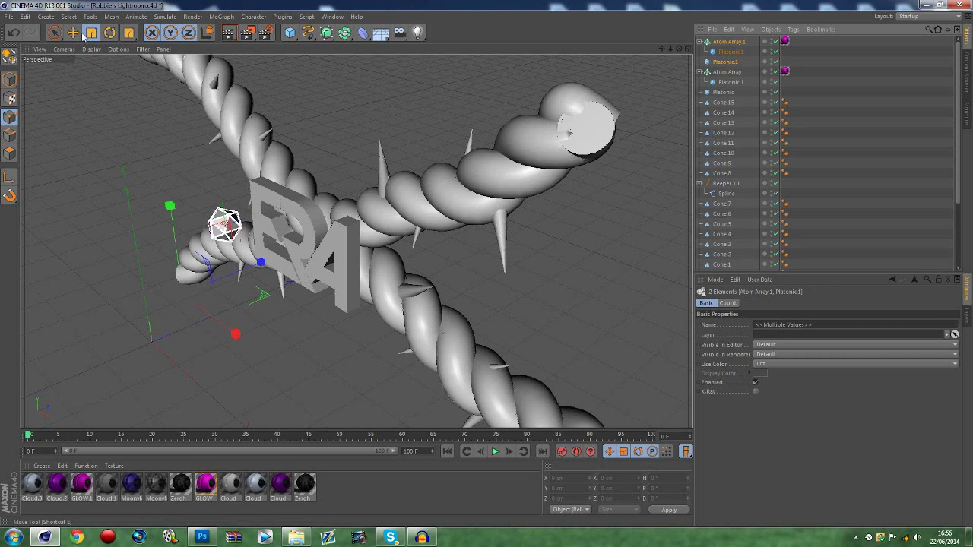
{"action": "left_click", "coordinate": [73, 34]}
{"action": "left_click_drag", "start_coordinate": [263, 285], "coordinate": [437, 328]}
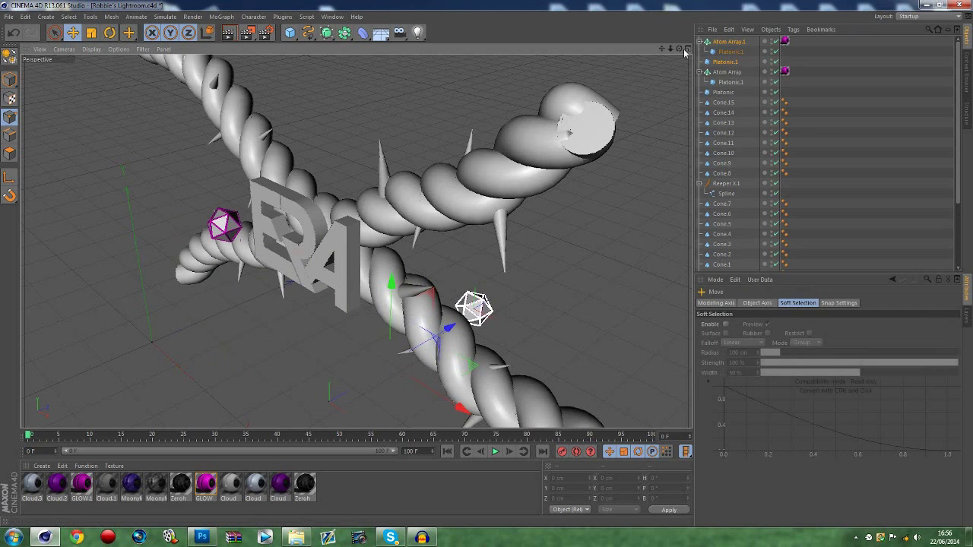
Raise the copied platonic and Atom Array to the letter A's foot and bring them slightly forward of the rope
{"action": "left_click_drag", "start_coordinate": [679, 49], "coordinate": [736, 37]}
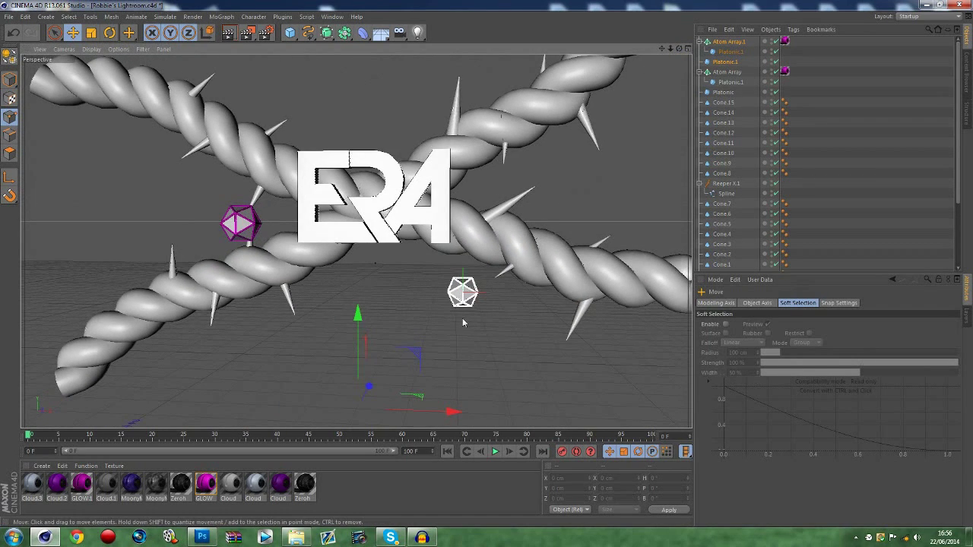
{"action": "left_click_drag", "start_coordinate": [342, 358], "coordinate": [358, 287]}
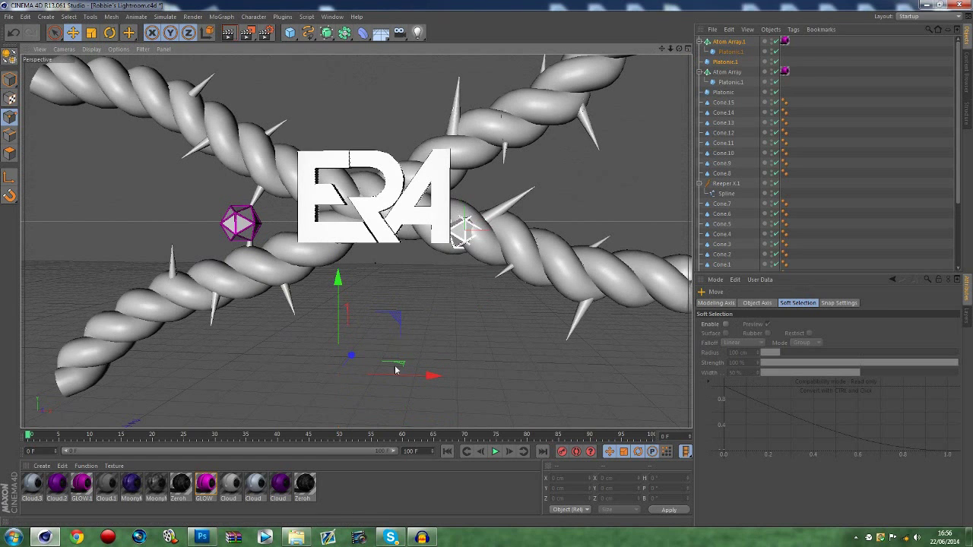
{"action": "left_click_drag", "start_coordinate": [351, 356], "coordinate": [350, 359]}
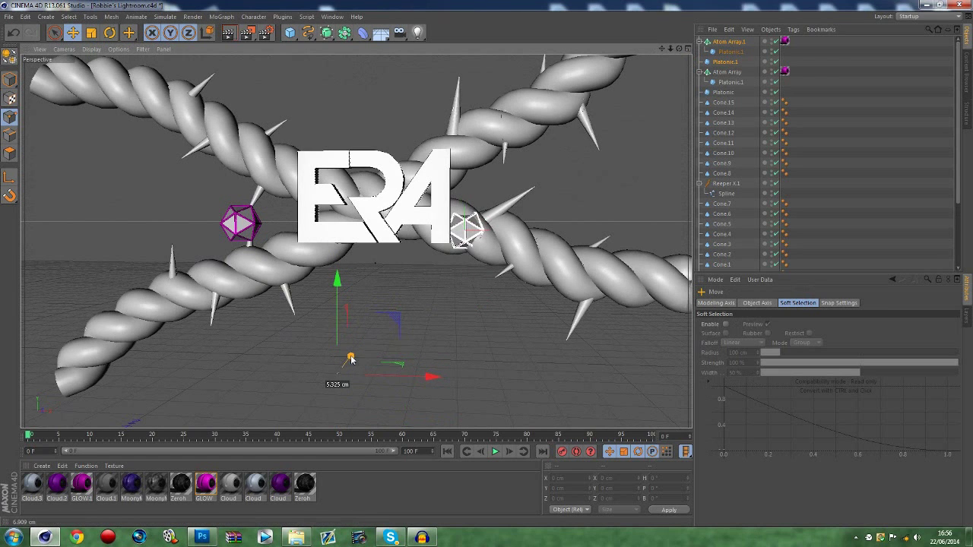
Move the original platonic and its Atom Array down in front of the crossing rope's lower stretch beside the letter E
{"action": "left_click", "coordinate": [719, 72]}
{"action": "left_click", "coordinate": [715, 93], "text": "ctrl"}
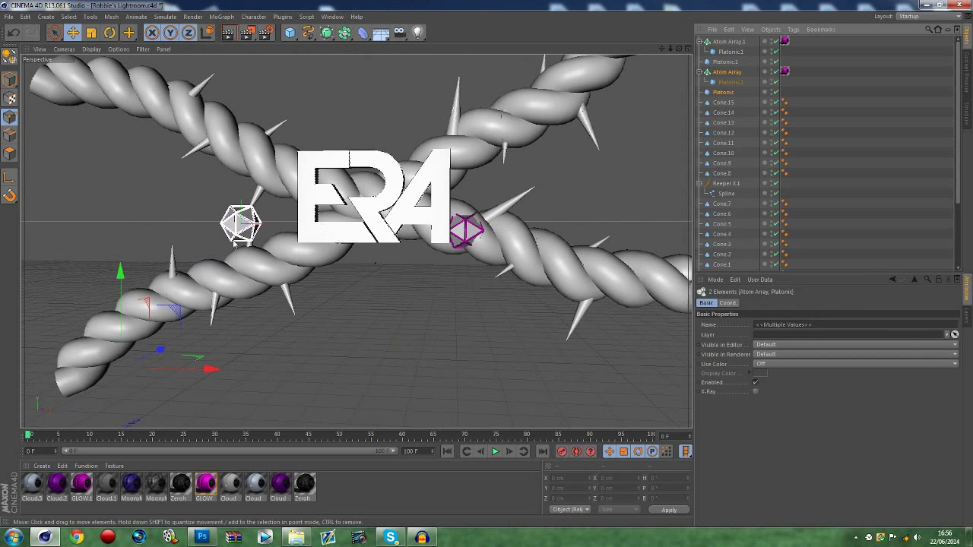
{"action": "left_click_drag", "start_coordinate": [112, 288], "coordinate": [178, 388]}
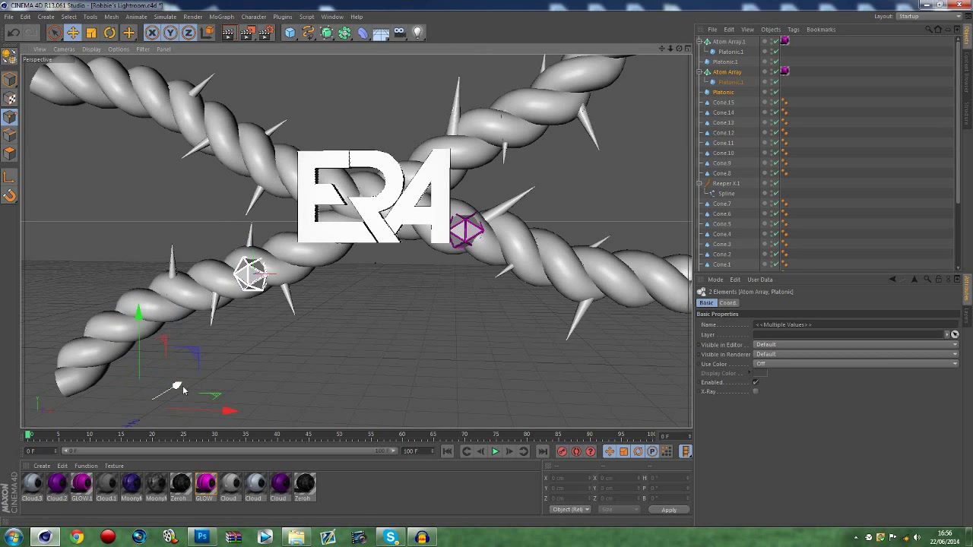
Duplicate the original platonic with its Atom Array and raise the copy onto the upper rope stretch beside the letter E
{"action": "left_click", "coordinate": [734, 74]}
{"action": "left_click", "coordinate": [725, 93], "text": "ctrl"}
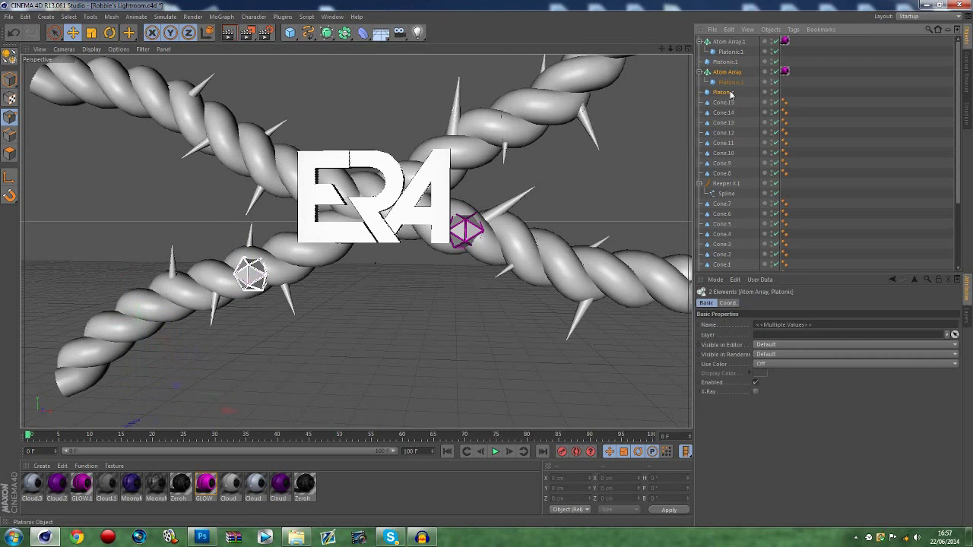
{"action": "key", "text": "ctrl+c"}
{"action": "key", "text": "ctrl+v"}
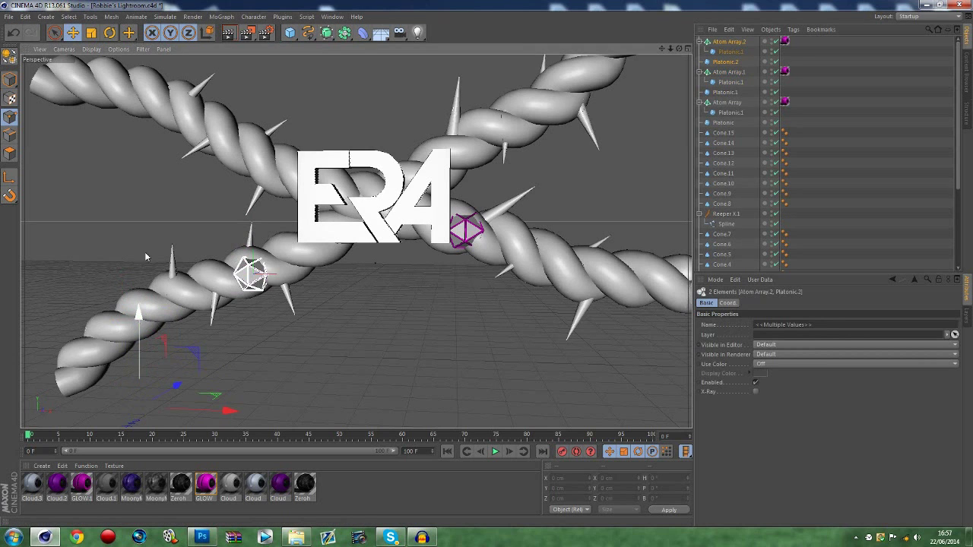
{"action": "left_click_drag", "start_coordinate": [140, 331], "coordinate": [204, 212]}
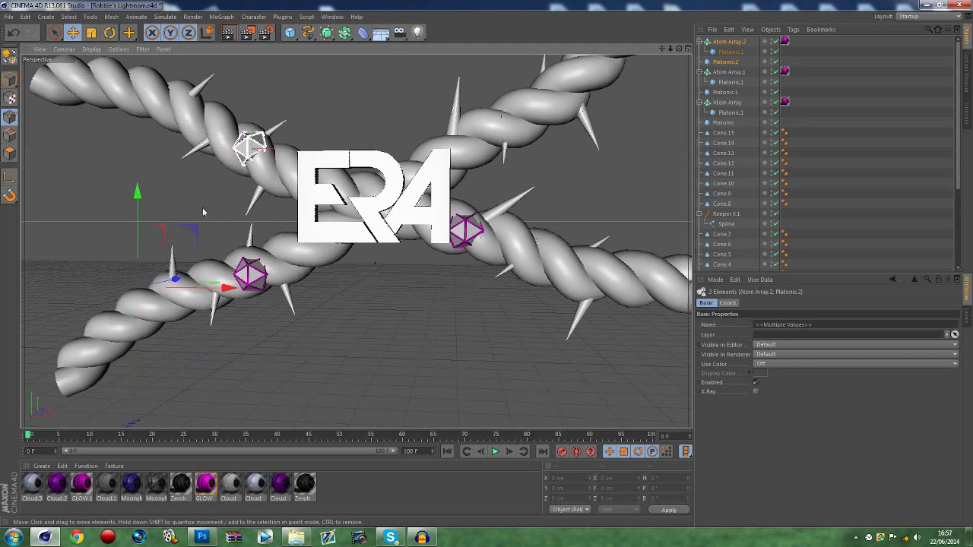
Duplicate that platonic and Atom Array again and move the copy outward and up to the same rope's upper end
{"action": "key", "text": "ctrl+c"}
{"action": "key", "text": "ctrl+v"}
{"action": "left_click_drag", "start_coordinate": [228, 287], "coordinate": [116, 287]}
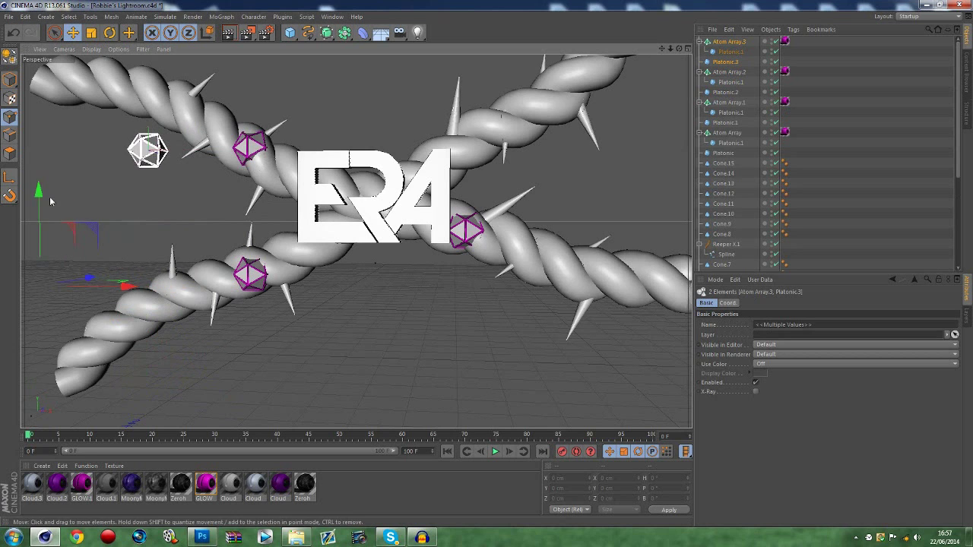
{"action": "left_click_drag", "start_coordinate": [50, 198], "coordinate": [52, 138]}
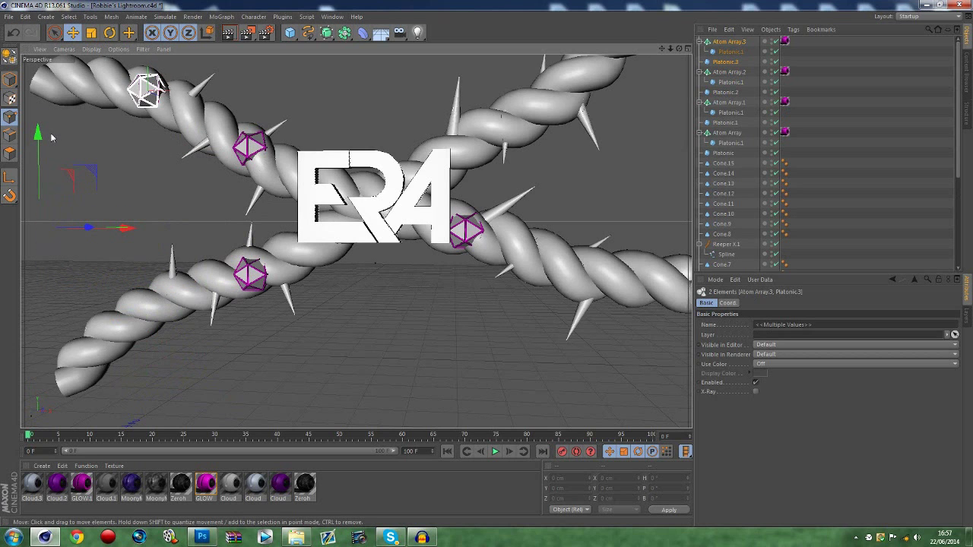
Tilt the copied platonic and Atom Array slightly and reposition them onto the upper rope end
{"action": "key", "text": "r"}
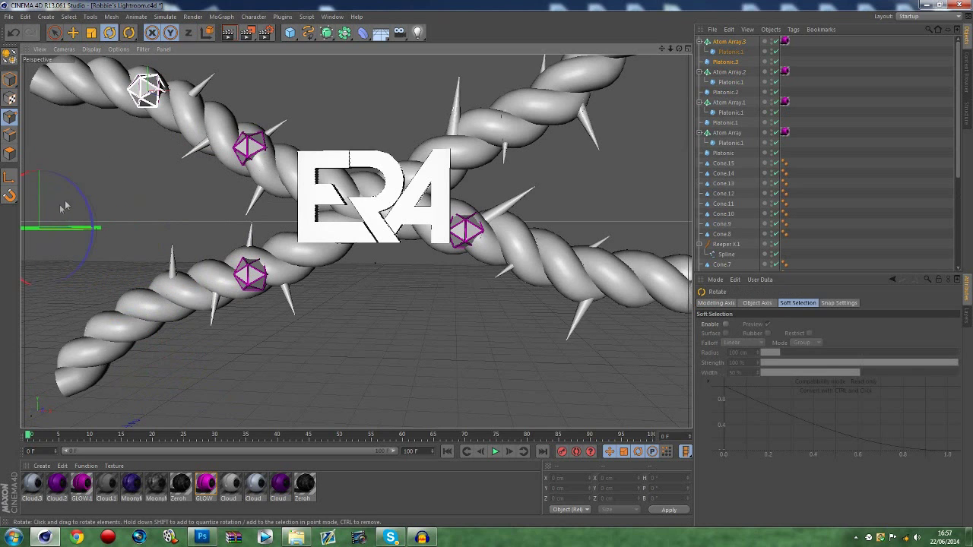
{"action": "left_click_drag", "start_coordinate": [82, 197], "coordinate": [72, 190]}
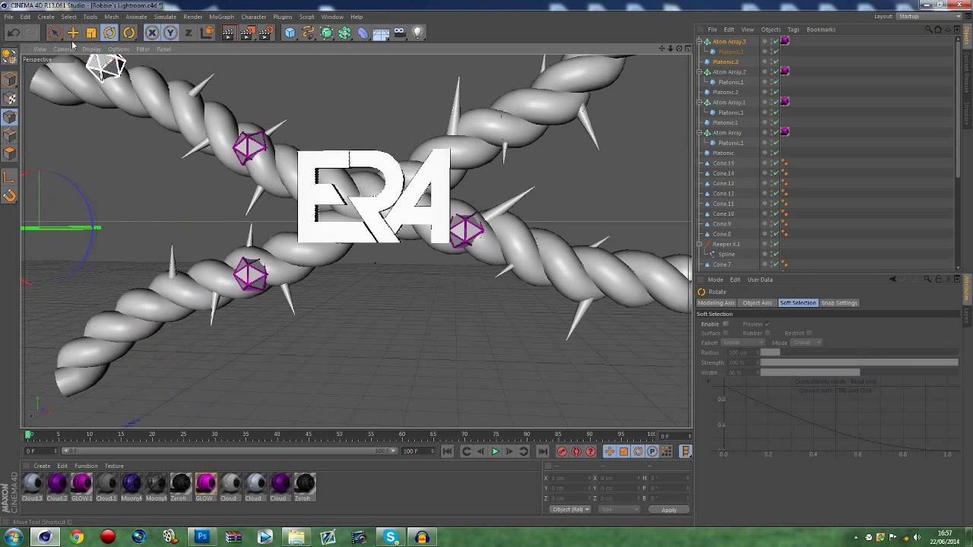
{"action": "left_click", "coordinate": [73, 32]}
{"action": "left_click_drag", "start_coordinate": [74, 113], "coordinate": [93, 137]}
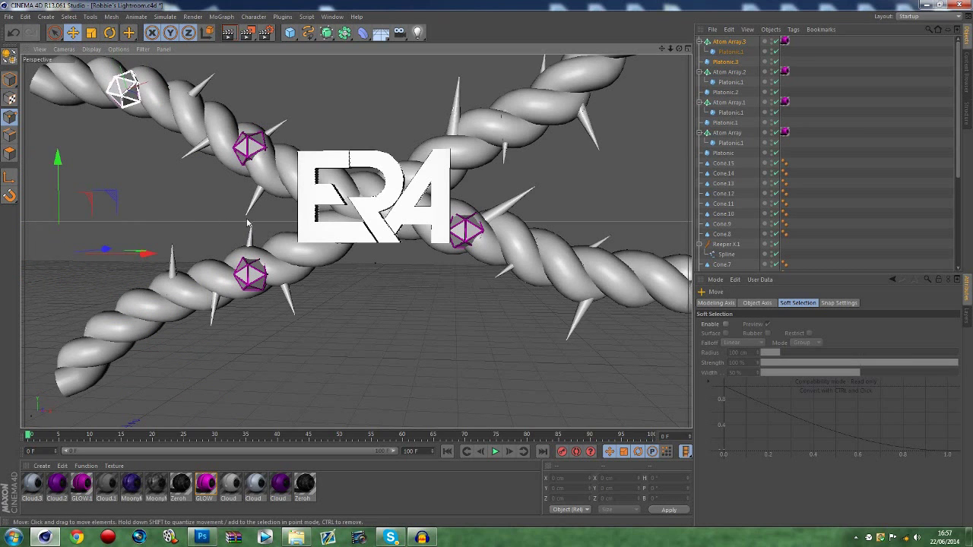
Paste another platonic with Atom Array and lower it onto the other rope's lower end on the E side, adjusting its depth
{"action": "key", "text": "ctrl+v"}
{"action": "left_click_drag", "start_coordinate": [63, 179], "coordinate": [86, 397]}
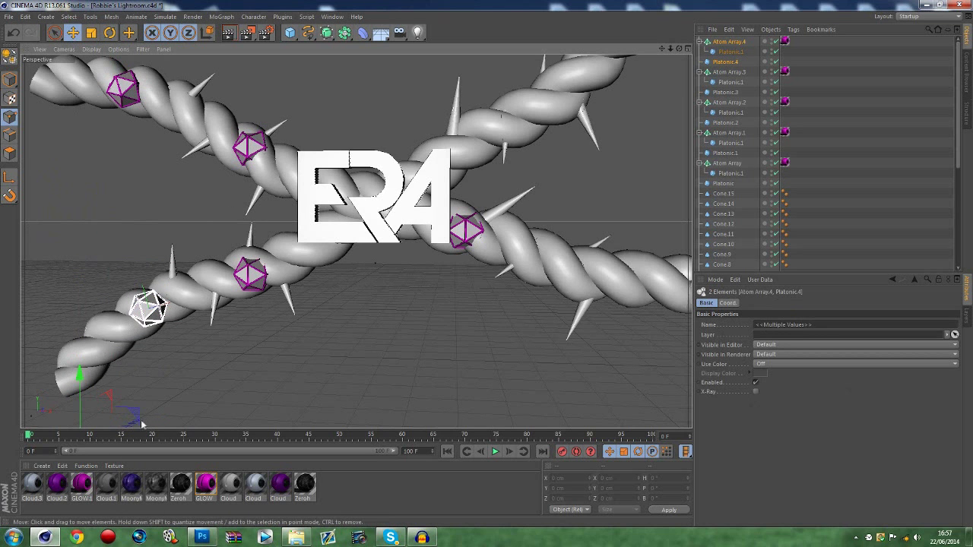
{"action": "left_click_drag", "start_coordinate": [679, 49], "coordinate": [570, 171]}
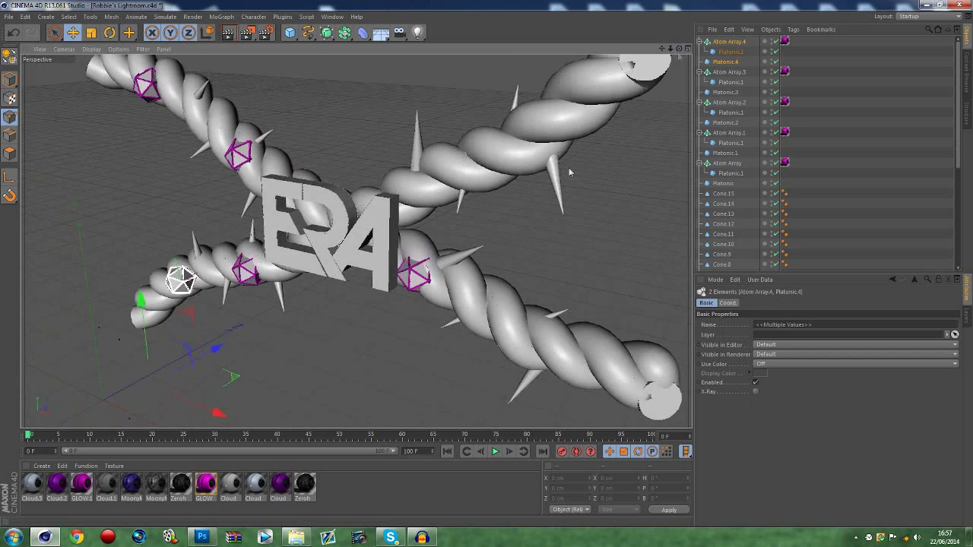
{"action": "left_click_drag", "start_coordinate": [216, 350], "coordinate": [220, 348]}
Rotate the lower-end platonic and Atom Array slightly about the vertical axis and shift them back against the rope
{"action": "left_click", "coordinate": [111, 33]}
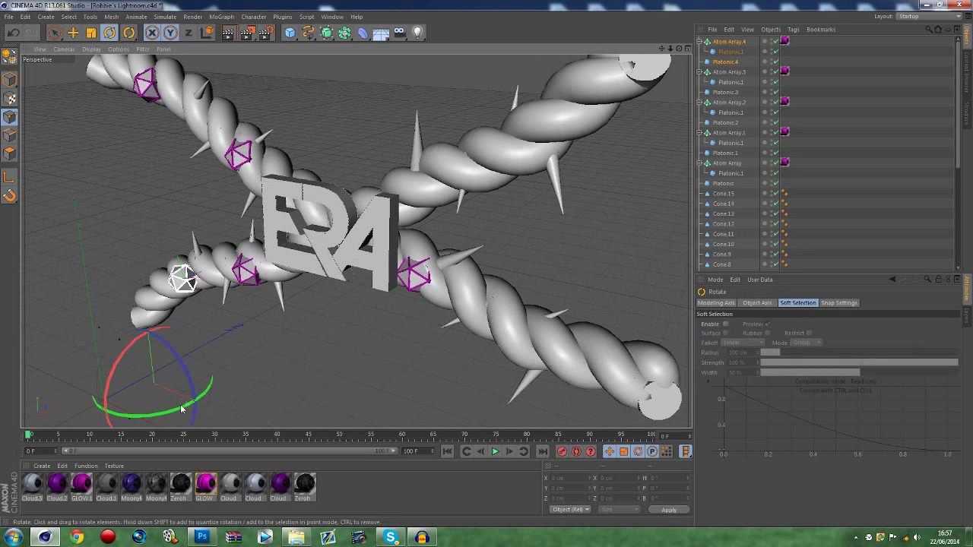
{"action": "left_click_drag", "start_coordinate": [182, 403], "coordinate": [166, 401]}
{"action": "left_click", "coordinate": [74, 33]}
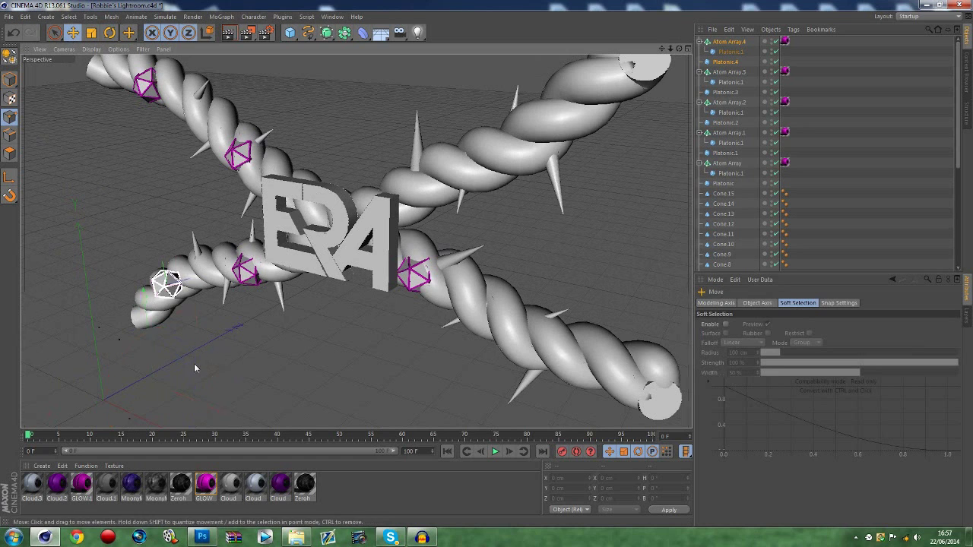
{"action": "left_click_drag", "start_coordinate": [209, 355], "coordinate": [246, 347]}
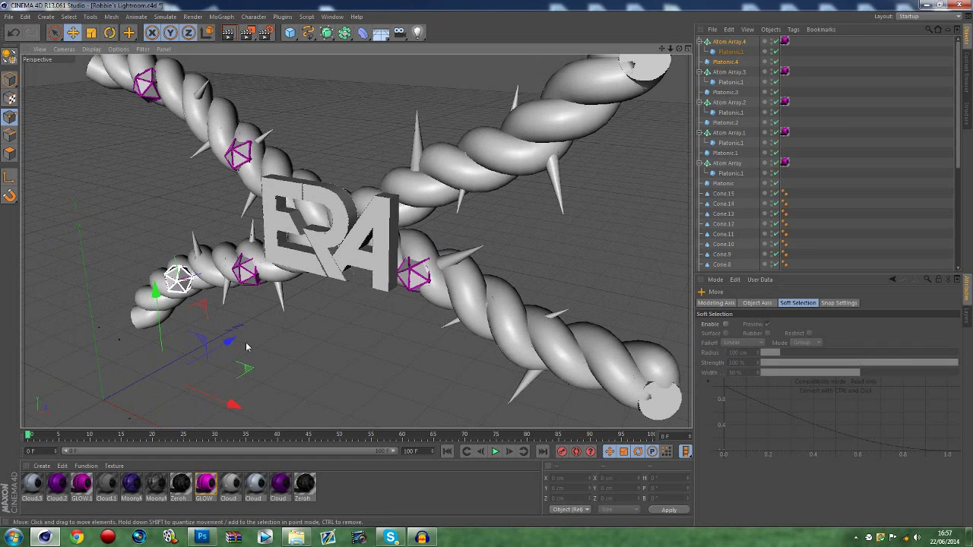
Duplicate the lower-end platonic and Atom Array and place the copy on the upper rope stretch beside the letter A
{"action": "key", "text": "ctrl+c"}
{"action": "key", "text": "ctrl+v"}
{"action": "left_click_drag", "start_coordinate": [157, 287], "coordinate": [158, 228]}
{"action": "left_click_drag", "start_coordinate": [228, 360], "coordinate": [377, 237]}
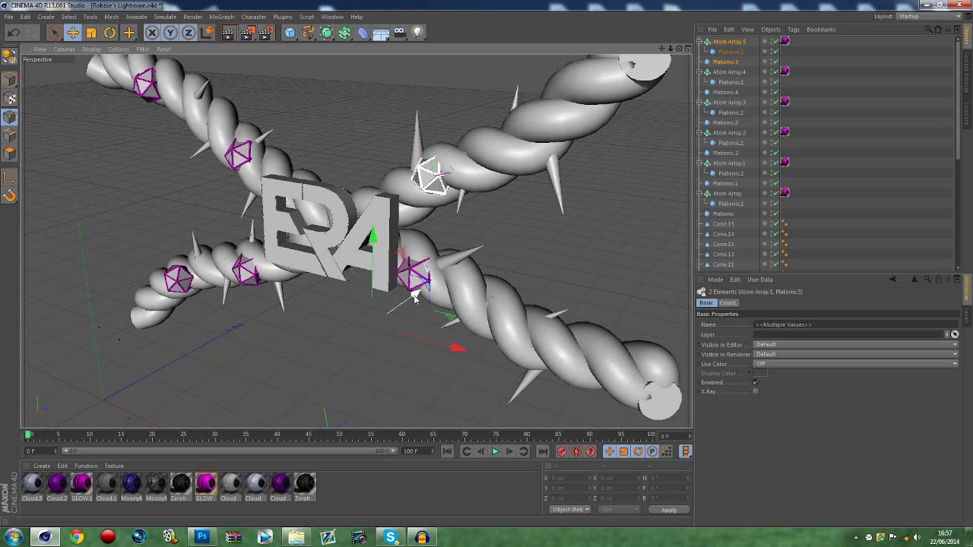
Paste another platonic with Atom Array and move it outward and up to the rope's upper end on the A side
{"action": "key", "text": "ctrl+v"}
{"action": "left_click_drag", "start_coordinate": [375, 239], "coordinate": [374, 174]}
{"action": "left_click_drag", "start_coordinate": [461, 286], "coordinate": [584, 292]}
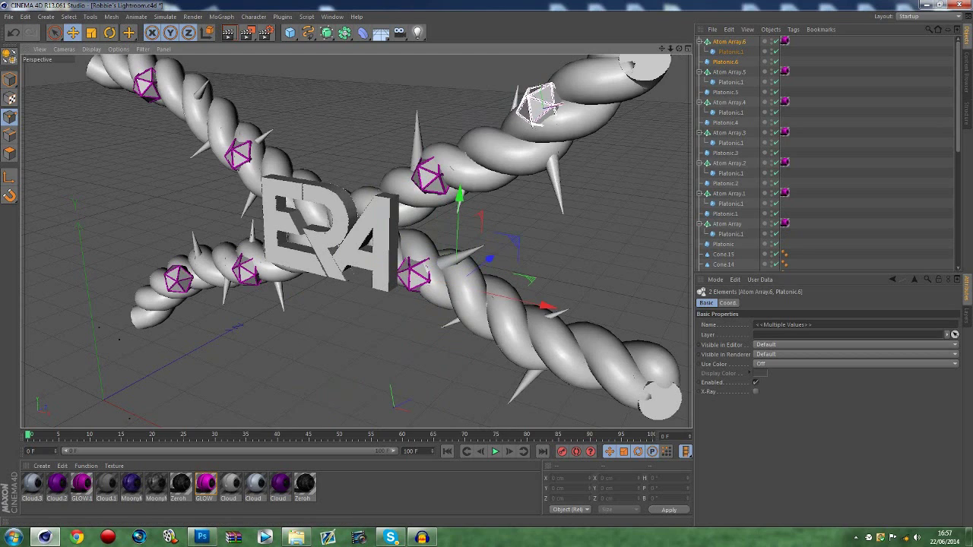
Paste one more platonic with Atom Array and lower it onto the outer part of the lower rope on the A side
{"action": "mouse_move", "coordinate": [678, 51]}
{"action": "left_mouse_down"}
{"action": "mouse_move", "coordinate": [688, 47]}
{"action": "mouse_move", "coordinate": [679, 50]}
{"action": "left_mouse_up"}
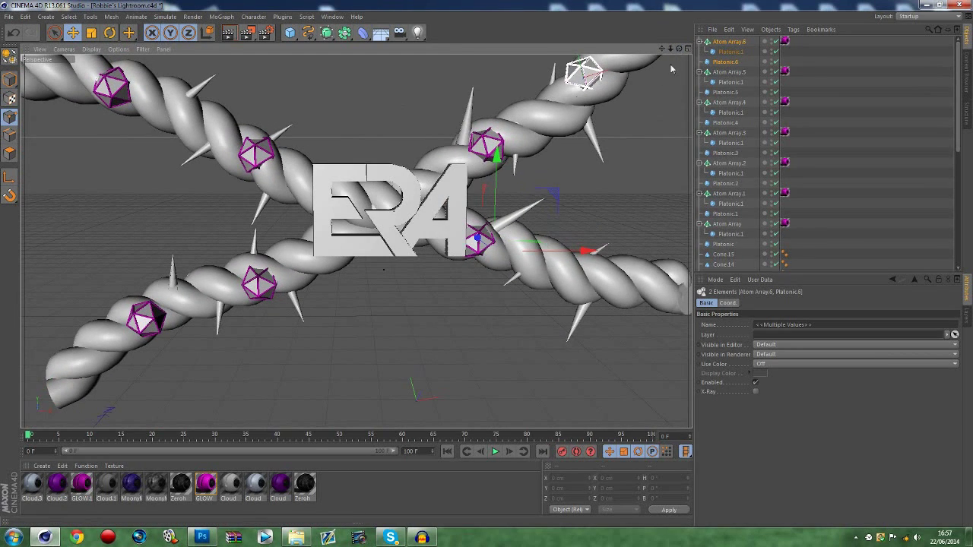
{"action": "key", "text": "ctrl+v"}
{"action": "left_click_drag", "start_coordinate": [591, 107], "coordinate": [593, 324]}
{"action": "left_click_drag", "start_coordinate": [483, 400], "coordinate": [486, 398]}
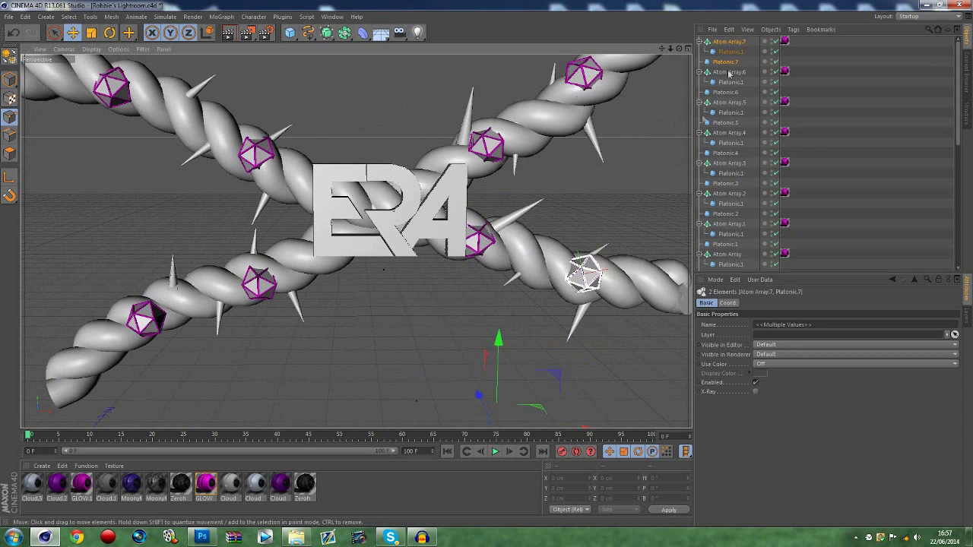
Duplicate only the original solid platonic beside the letter E, in place
{"action": "scroll", "coordinate": [730, 122], "scroll_direction": "down", "scroll_amount": 4}
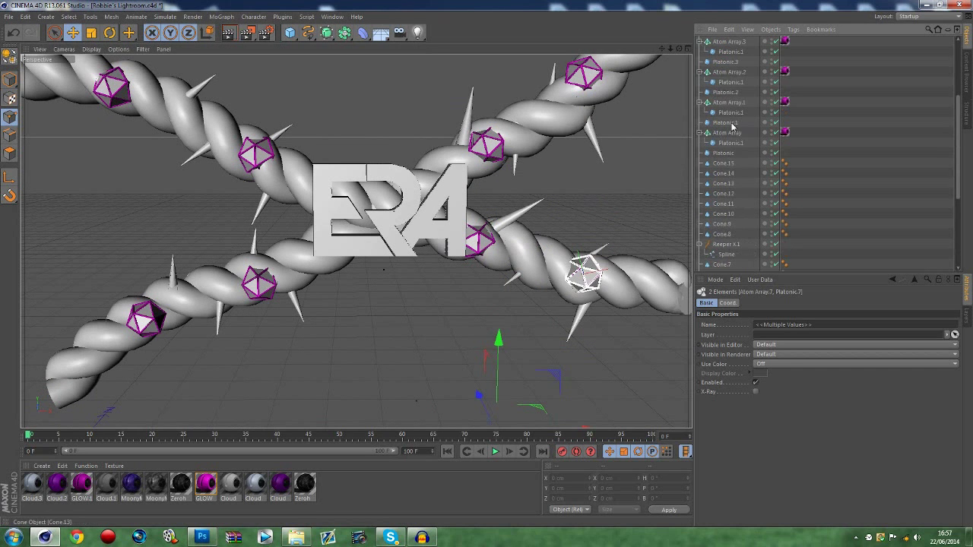
{"action": "left_click", "coordinate": [725, 153]}
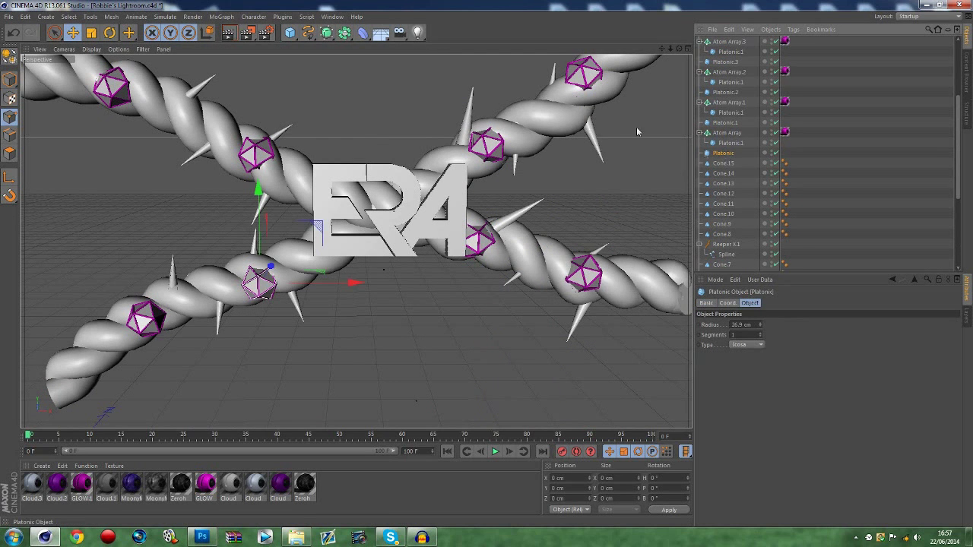
{"action": "key", "text": "ctrl+c"}
{"action": "key", "text": "ctrl+v"}
Add a new Atom Array, place it above Cone.15 in the object hierarchy and nest Cone.15 inside it
{"action": "left_click_drag", "start_coordinate": [325, 37], "coordinate": [449, 55]}
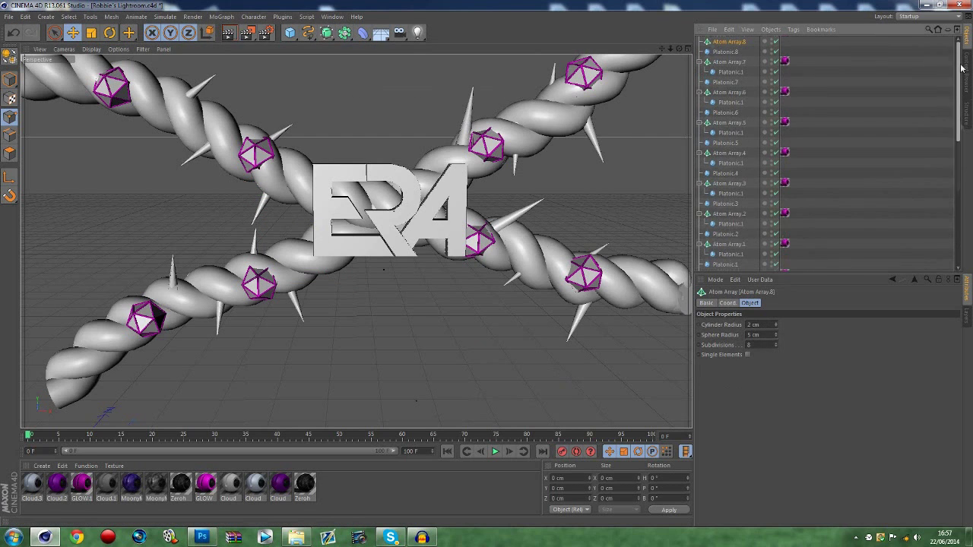
{"action": "left_click_drag", "start_coordinate": [959, 174], "coordinate": [959, 69]}
{"action": "left_click", "coordinate": [728, 52]}
{"action": "left_click_drag", "start_coordinate": [733, 53], "coordinate": [730, 43]}
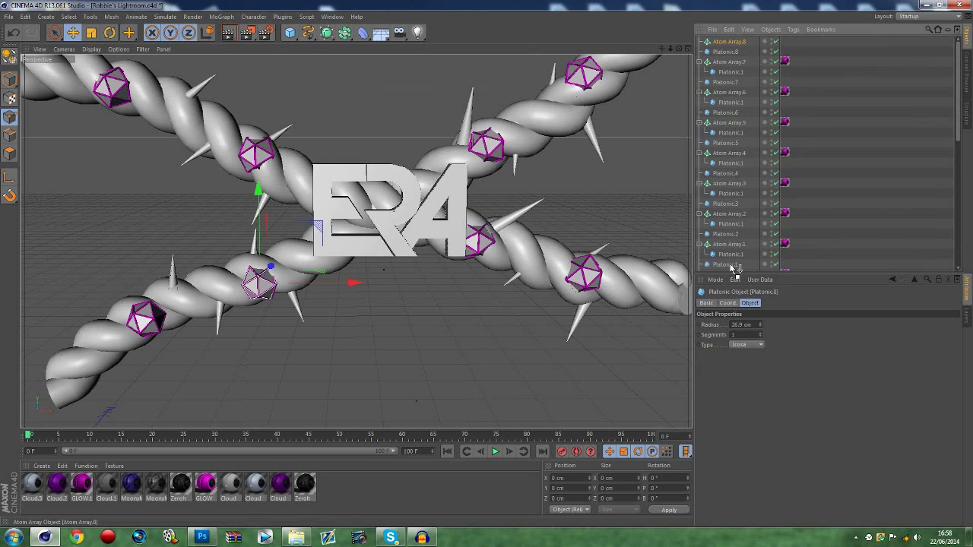
{"action": "scroll", "coordinate": [734, 267], "scroll_direction": "down", "scroll_amount": 1}
{"action": "scroll", "coordinate": [739, 243], "scroll_direction": "down", "scroll_amount": 6}
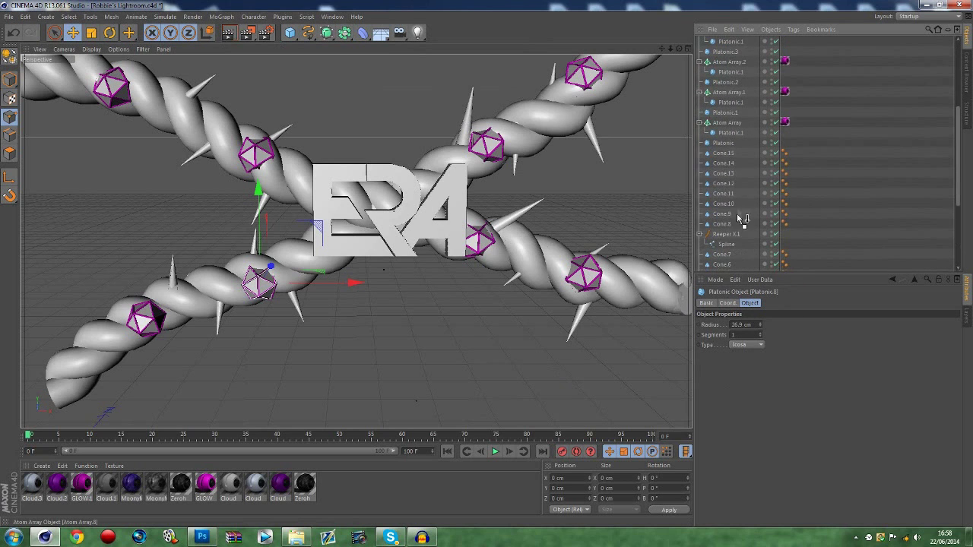
{"action": "left_click_drag", "start_coordinate": [734, 152], "coordinate": [733, 152]}
{"action": "left_click", "coordinate": [732, 153]}
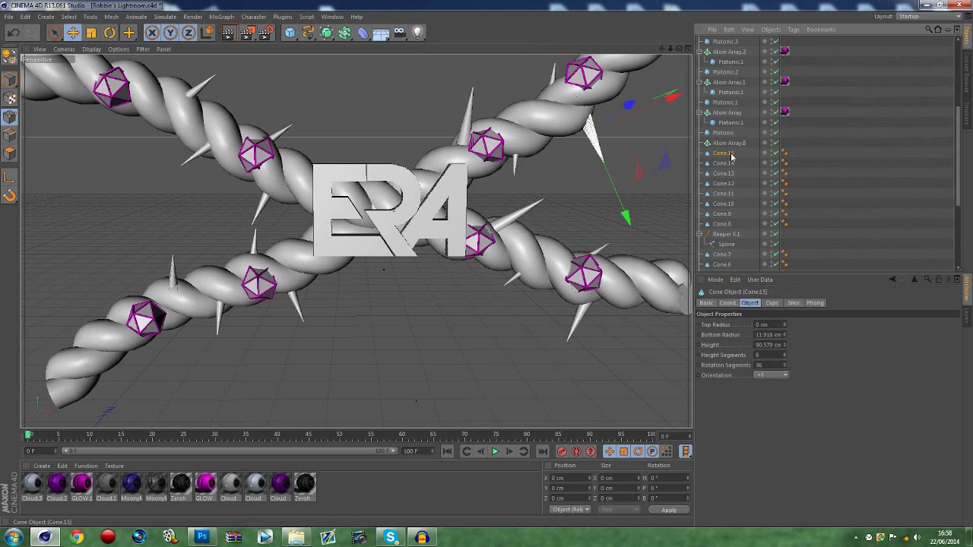
{"action": "left_click_drag", "start_coordinate": [725, 147], "coordinate": [726, 146]}
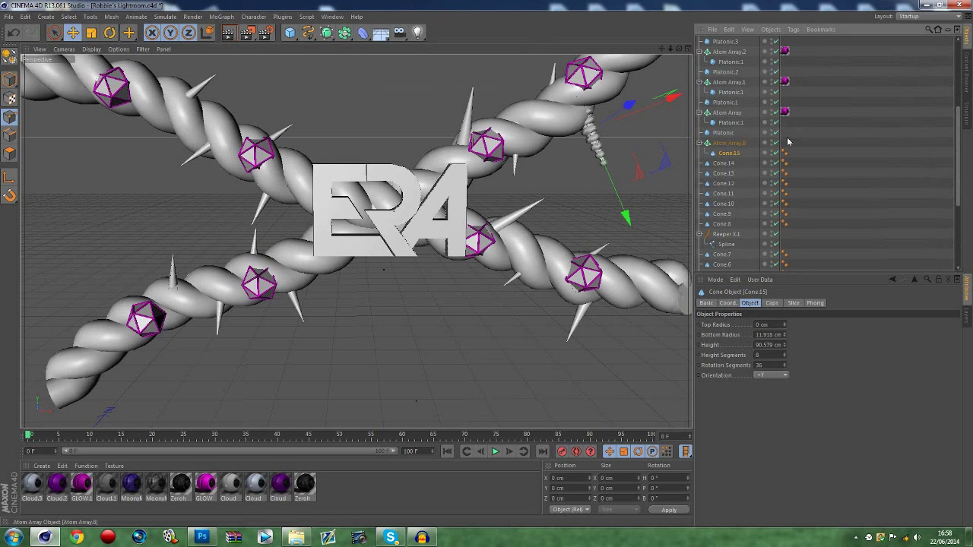
Set the new Atom Array's cylinder and sphere radius to 1 cm and apply the GLOW material to it
{"action": "left_click", "coordinate": [868, 140]}
{"action": "left_click", "coordinate": [732, 146]}
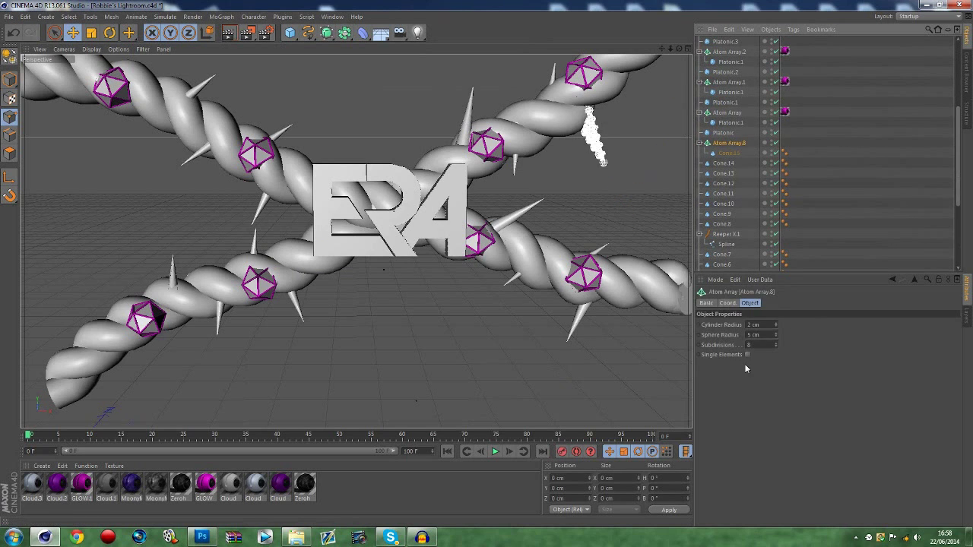
{"action": "double_click", "coordinate": [752, 325]}
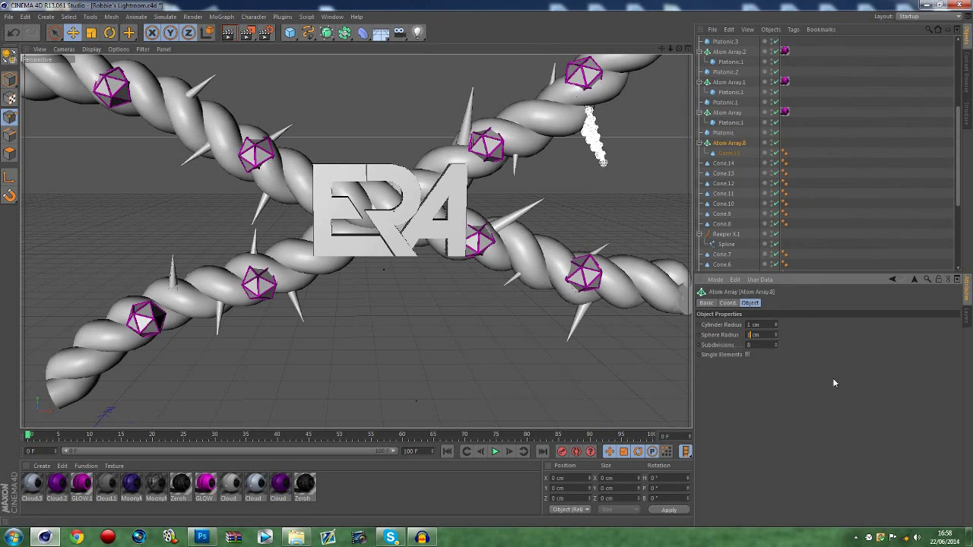
{"action": "key", "text": "Return"}
{"action": "left_click_drag", "start_coordinate": [212, 484], "coordinate": [622, 230]}
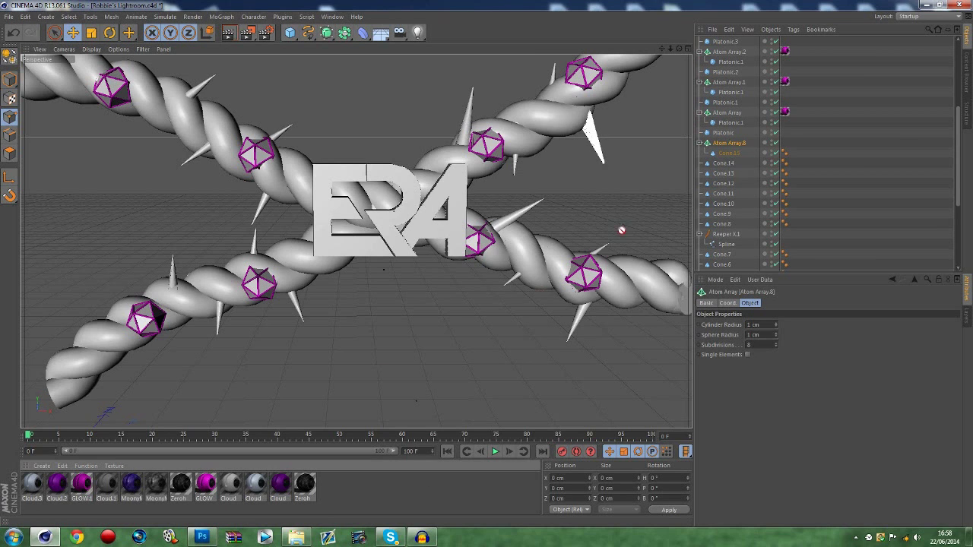
{"action": "left_click_drag", "start_coordinate": [728, 149], "coordinate": [728, 146]}
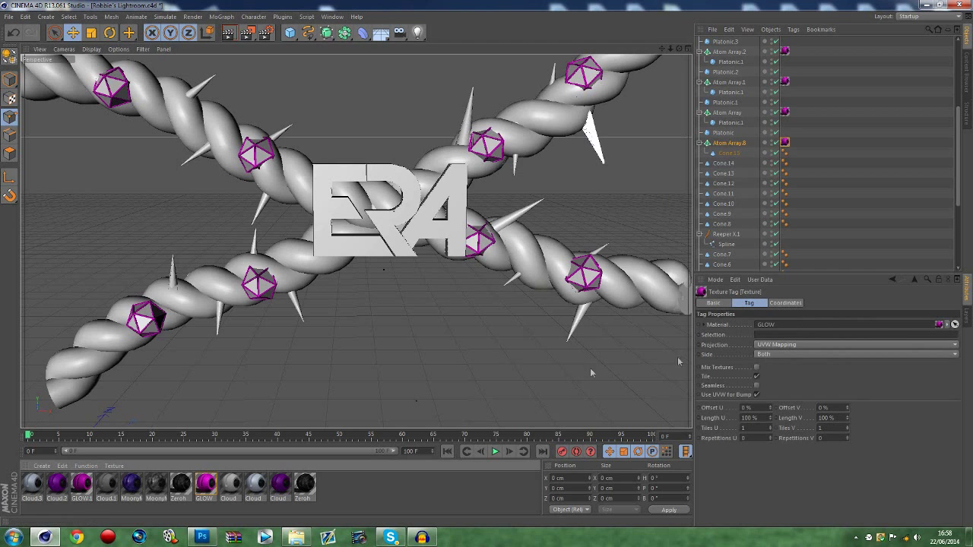
Undo the Atom Array on Cone.15, including its GLOW material, radius changes, nesting and creation
{"action": "left_click", "coordinate": [715, 184]}
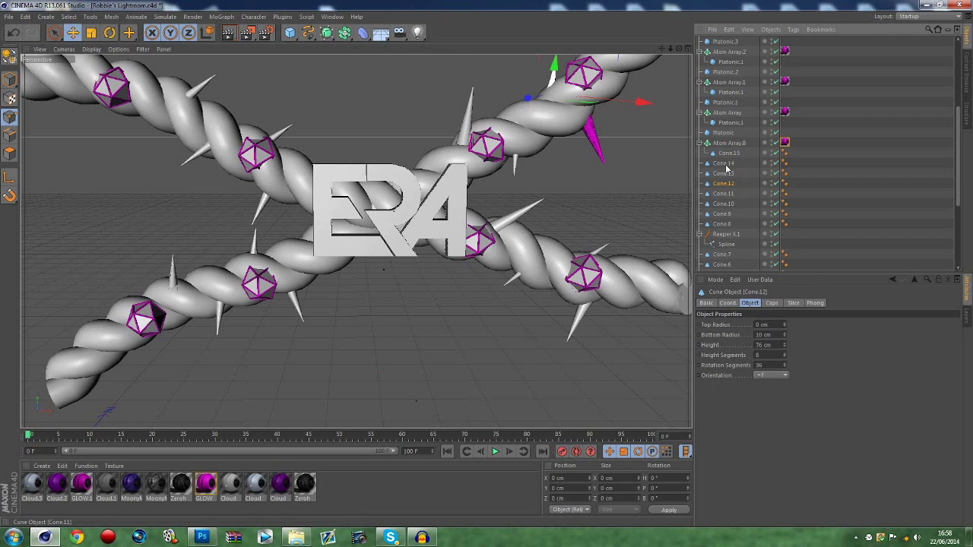
{"action": "left_click", "coordinate": [722, 144]}
{"action": "key", "text": "ctrl+z"}
{"action": "key", "text": "ctrl+z"}
{"action": "key", "text": "ctrl+z"}
{"action": "key", "text": "ctrl+z"}
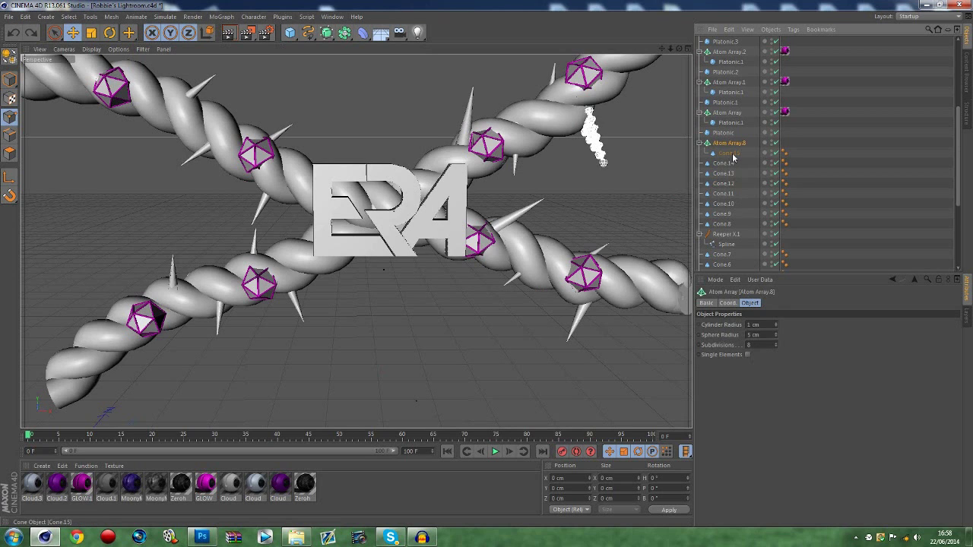
{"action": "key", "text": "ctrl+z"}
{"action": "key", "text": "ctrl+z"}
{"action": "key", "text": "ctrl+z"}
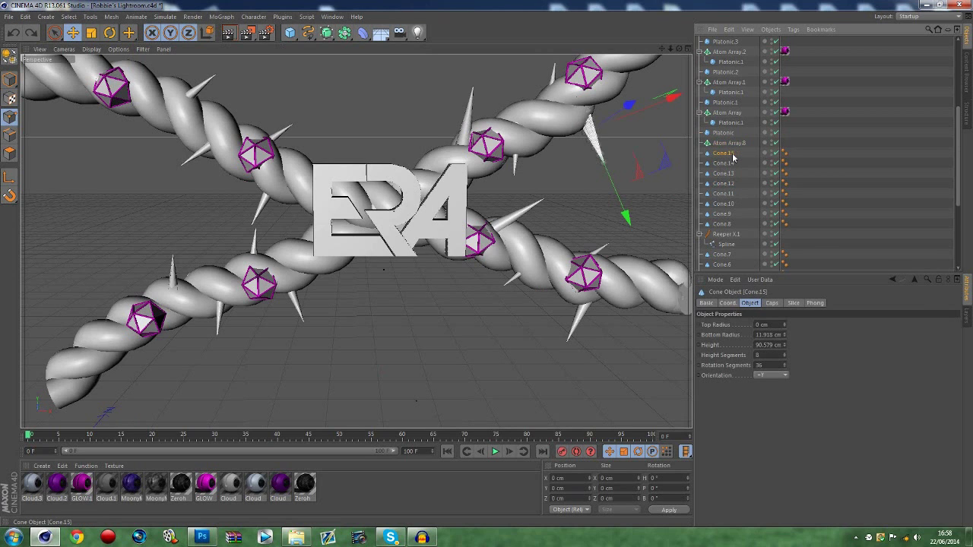
{"action": "key", "text": "ctrl+z"}
{"action": "key", "text": "ctrl+z"}
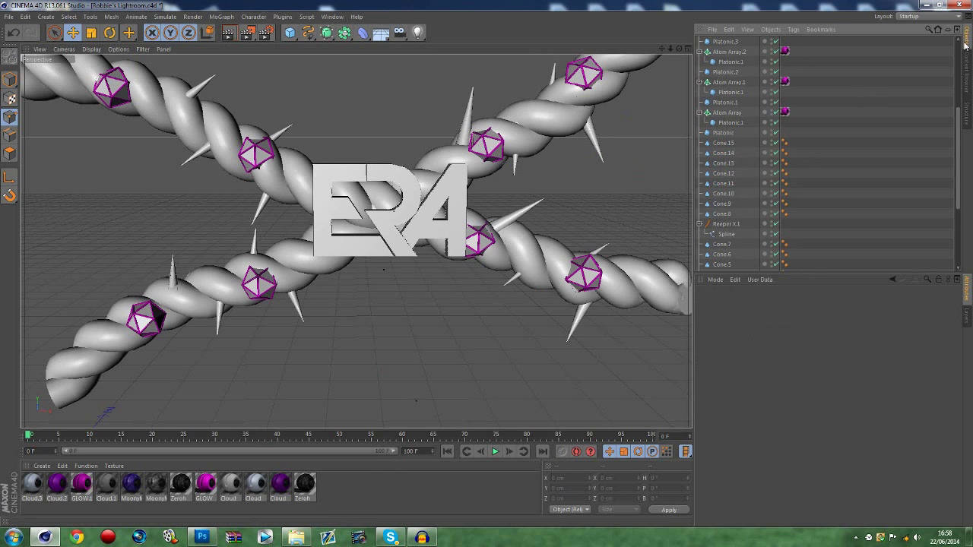
Browse the Content Browser material packs and add the purple speckled i luv robbie.7 material to the scene
{"action": "left_click", "coordinate": [969, 71]}
{"action": "scroll", "coordinate": [745, 143], "scroll_direction": "down", "scroll_amount": 3}
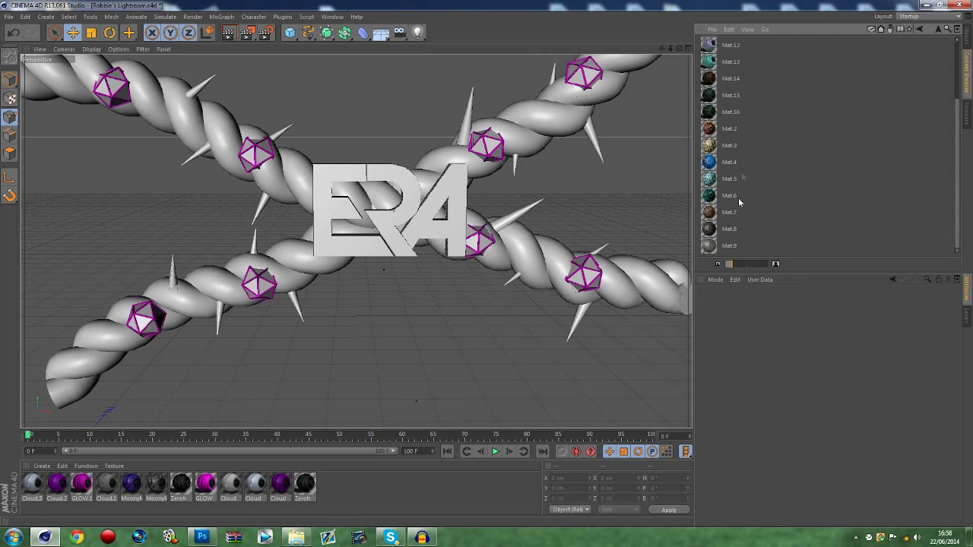
{"action": "left_click", "coordinate": [965, 45]}
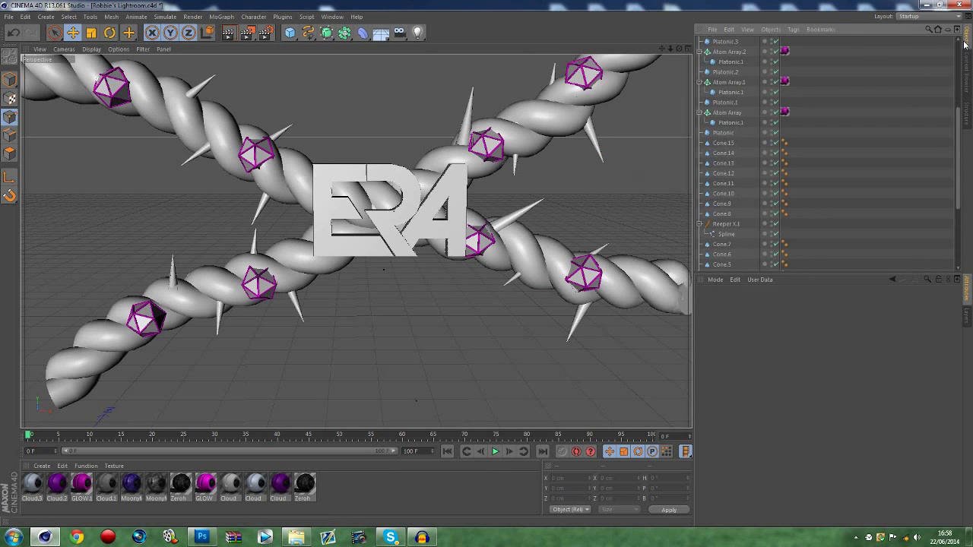
{"action": "left_click", "coordinate": [969, 63]}
{"action": "left_click", "coordinate": [921, 29]}
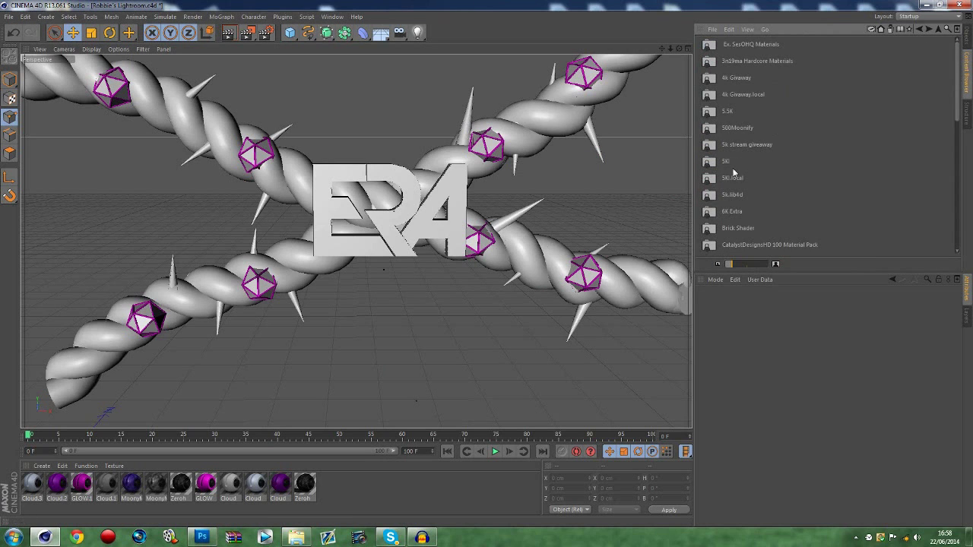
{"action": "scroll", "coordinate": [722, 189], "scroll_direction": "down", "scroll_amount": 2}
{"action": "double_click", "coordinate": [724, 192]}
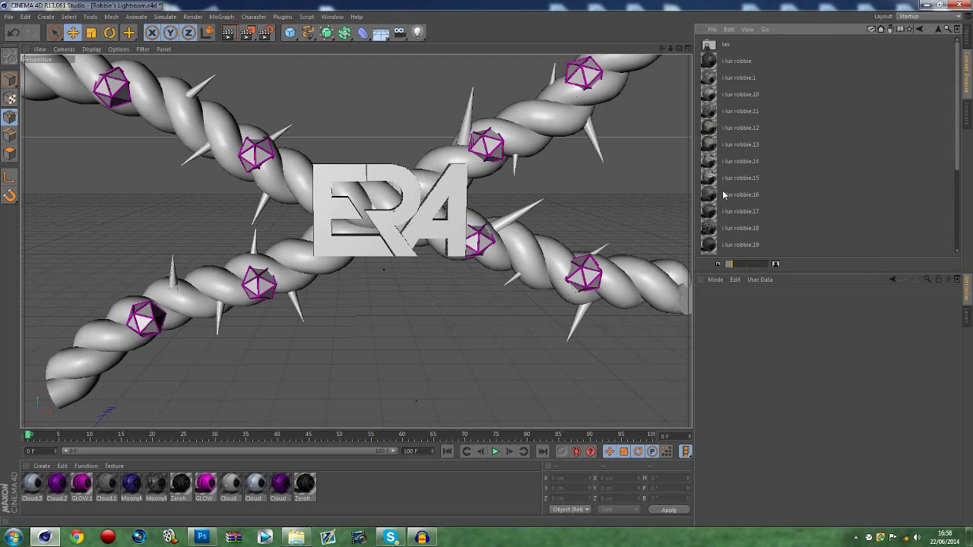
{"action": "scroll", "coordinate": [764, 200], "scroll_direction": "down", "scroll_amount": 4}
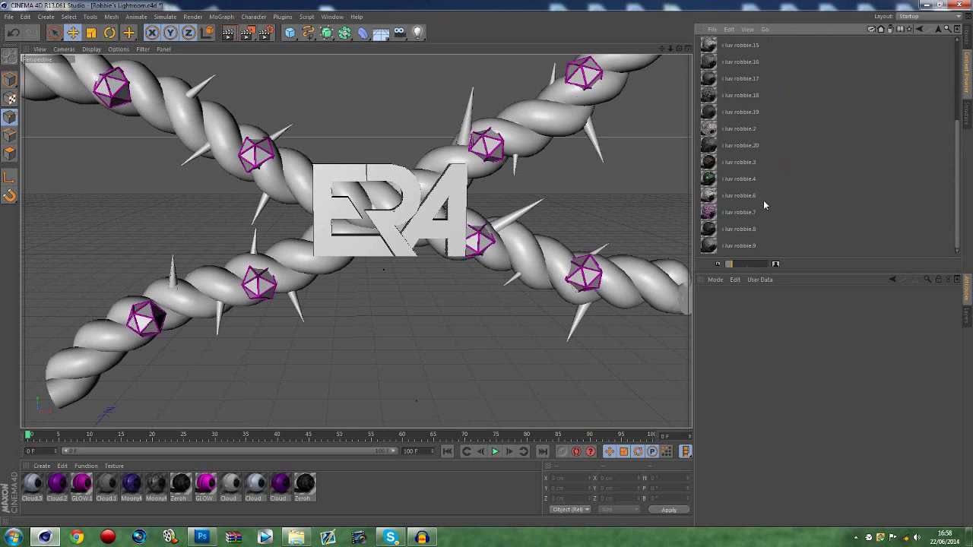
{"action": "left_click_drag", "start_coordinate": [714, 214], "coordinate": [329, 488]}
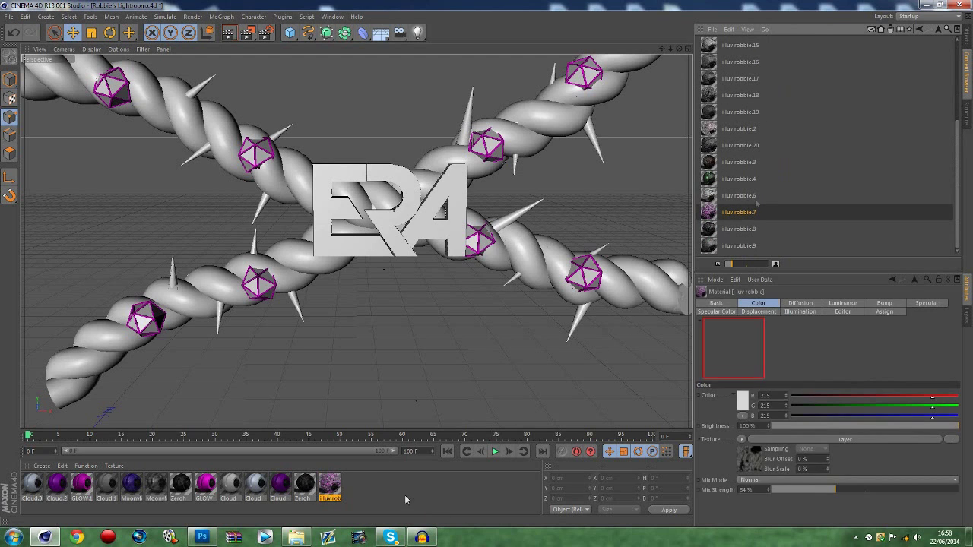
Add the grey rock material i luv robbie.15 from the same pack to the scene
{"action": "scroll", "coordinate": [755, 204], "scroll_direction": "up", "scroll_amount": 2}
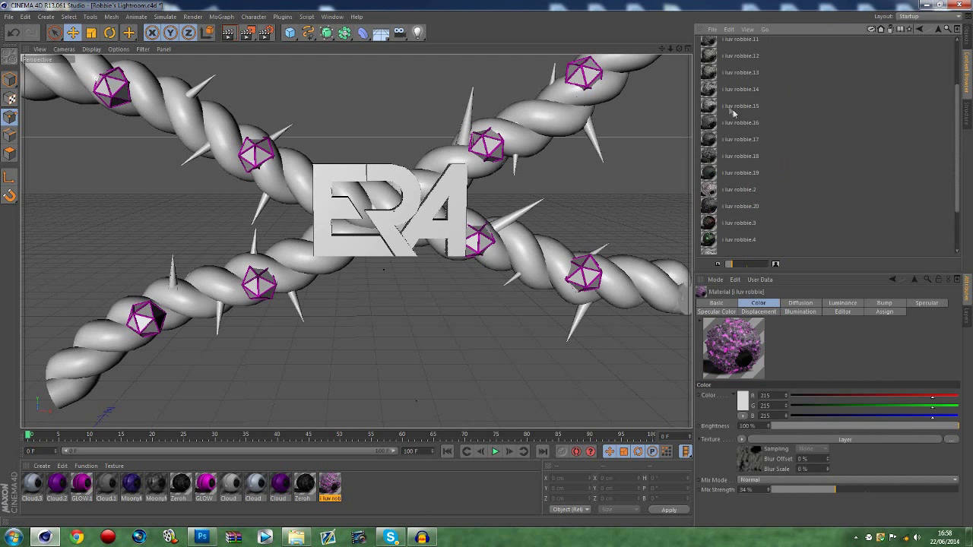
{"action": "scroll", "coordinate": [730, 87], "scroll_direction": "up", "scroll_amount": 2}
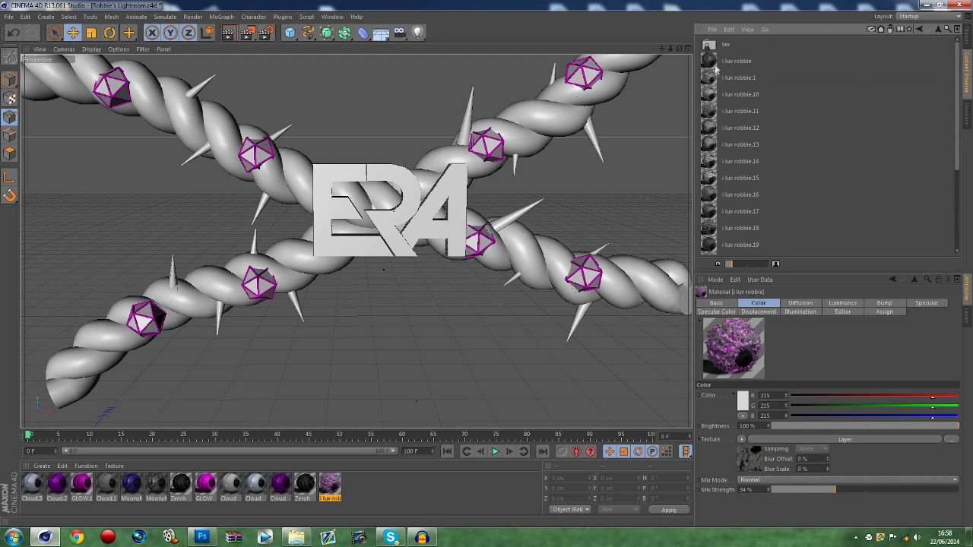
{"action": "left_click_drag", "start_coordinate": [731, 178], "coordinate": [661, 209]}
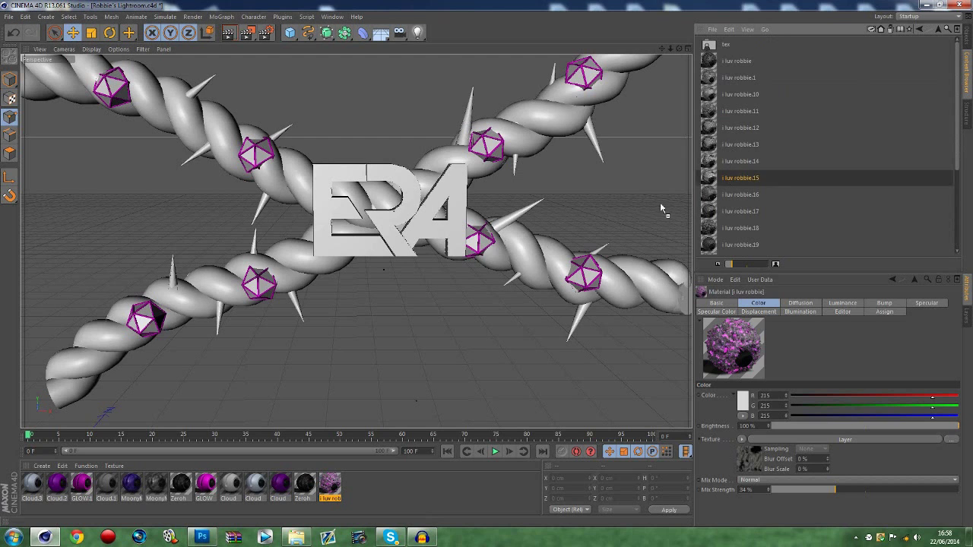
{"action": "left_click_drag", "start_coordinate": [388, 500], "coordinate": [381, 492]}
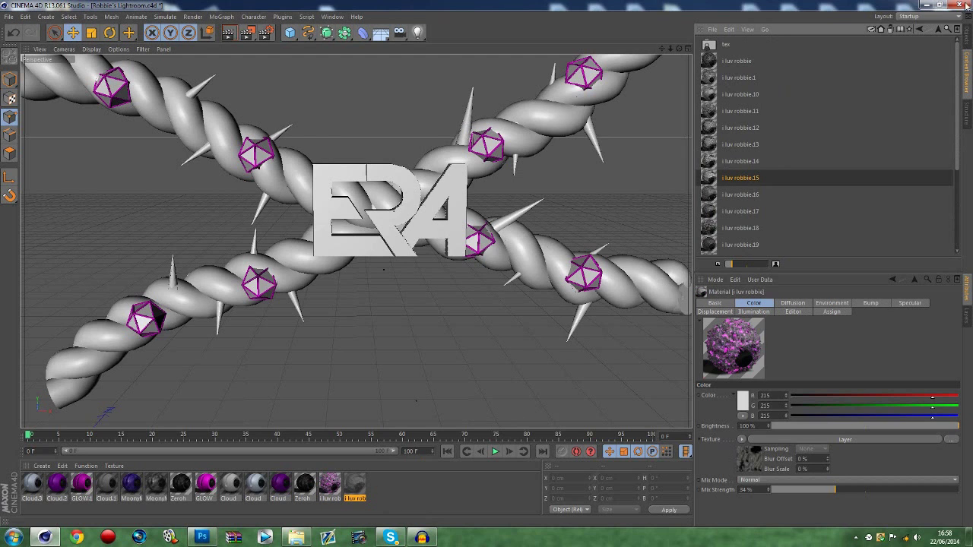
Apply the purple speckled i luv robbie material to Cone.15 and set its texture projection to Frontal
{"action": "left_click", "coordinate": [967, 43]}
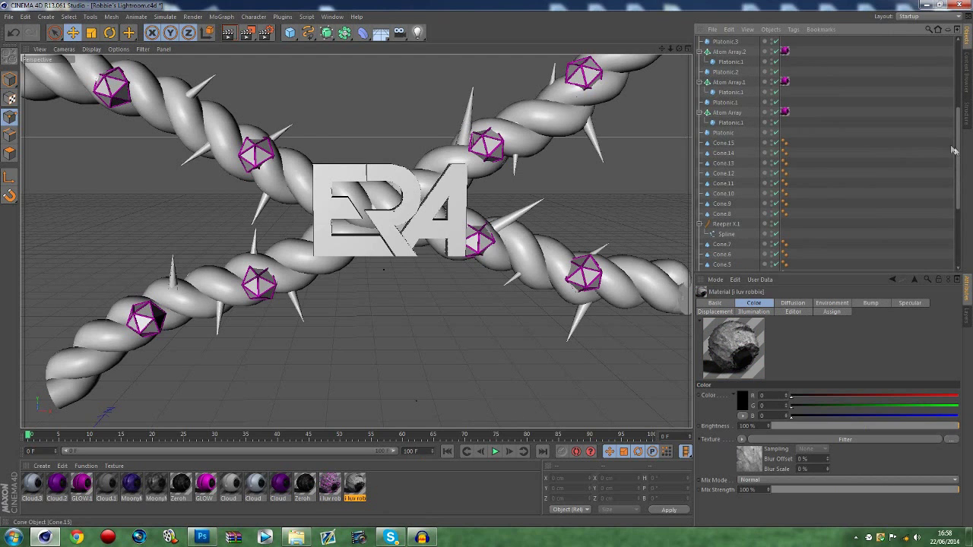
{"action": "left_click_drag", "start_coordinate": [958, 152], "coordinate": [958, 171]}
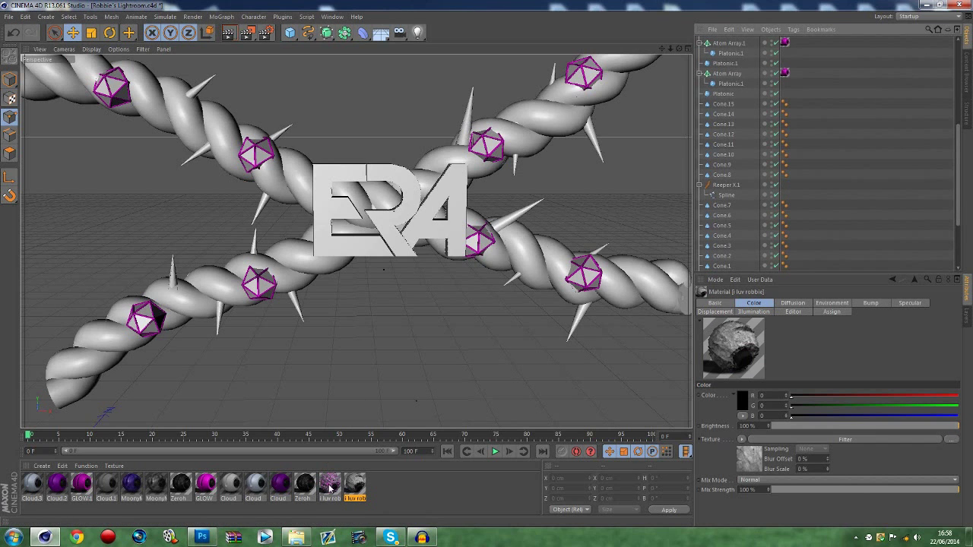
{"action": "left_click_drag", "start_coordinate": [726, 106], "coordinate": [726, 105]}
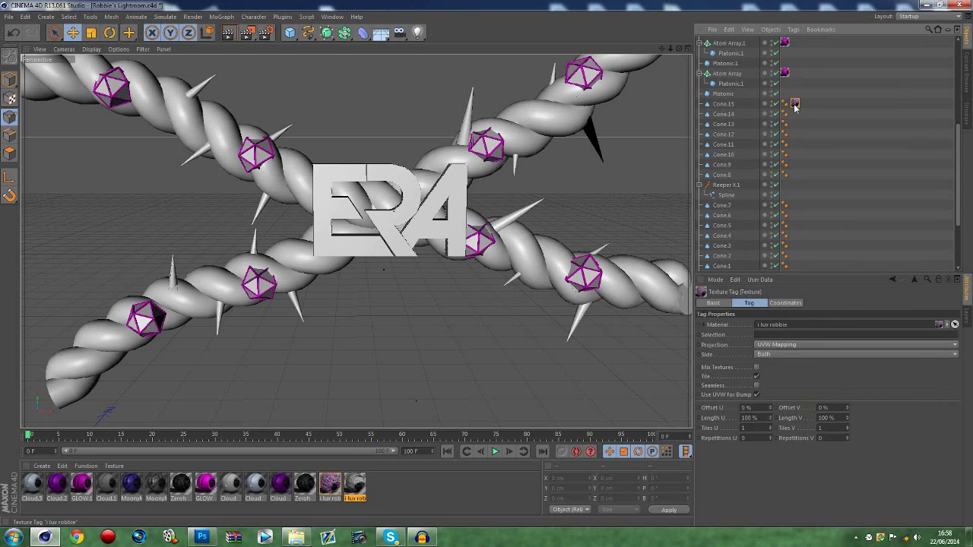
{"action": "left_click", "coordinate": [777, 344]}
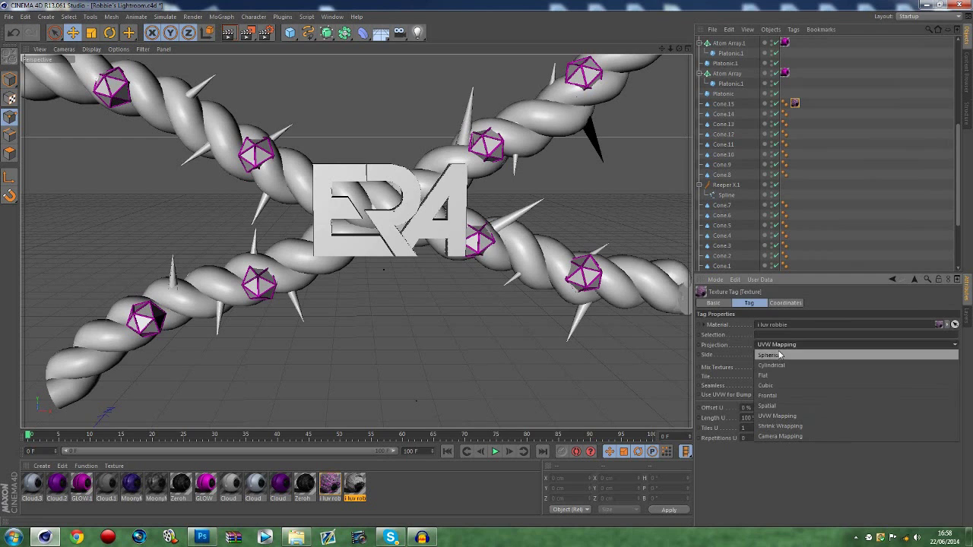
{"action": "left_click", "coordinate": [768, 395]}
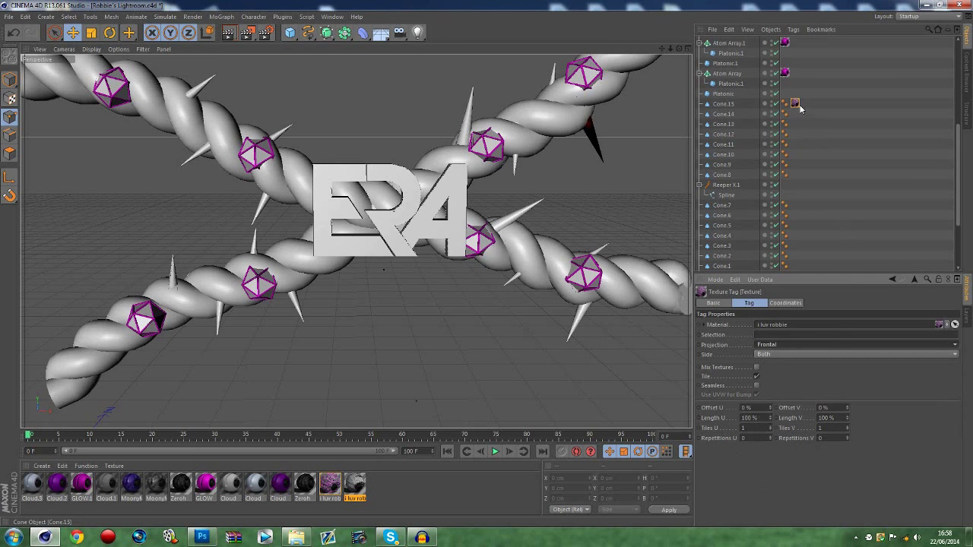
Copy Cone.15's purple texture tag onto all the other cones, from Cone.14 down to Cone
{"action": "left_click_drag", "start_coordinate": [796, 104], "coordinate": [795, 125], "text": "ctrl"}
{"action": "left_click_drag", "start_coordinate": [795, 125], "coordinate": [795, 175], "text": "ctrl"}
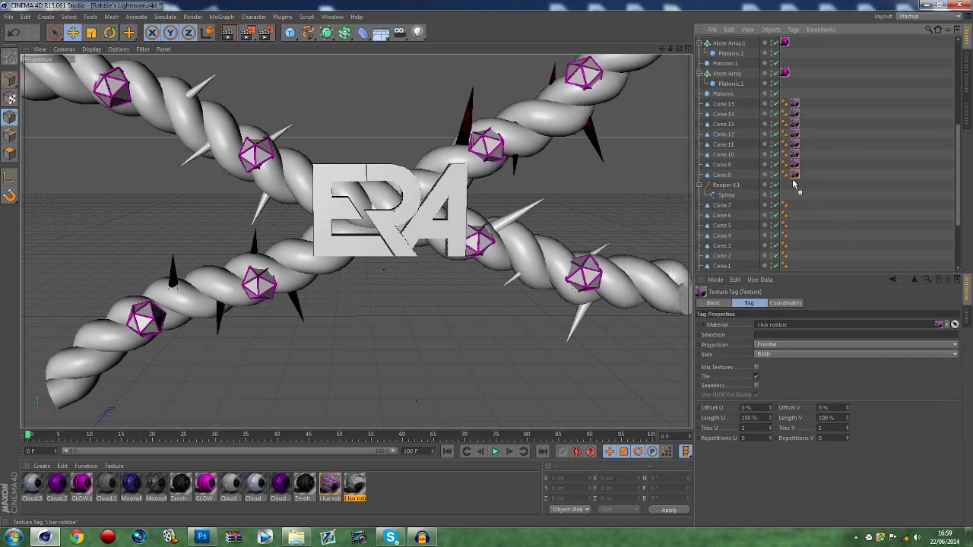
{"action": "left_click_drag", "start_coordinate": [793, 210], "coordinate": [797, 256]}
{"action": "scroll", "coordinate": [809, 254], "scroll_direction": "down", "scroll_amount": 3}
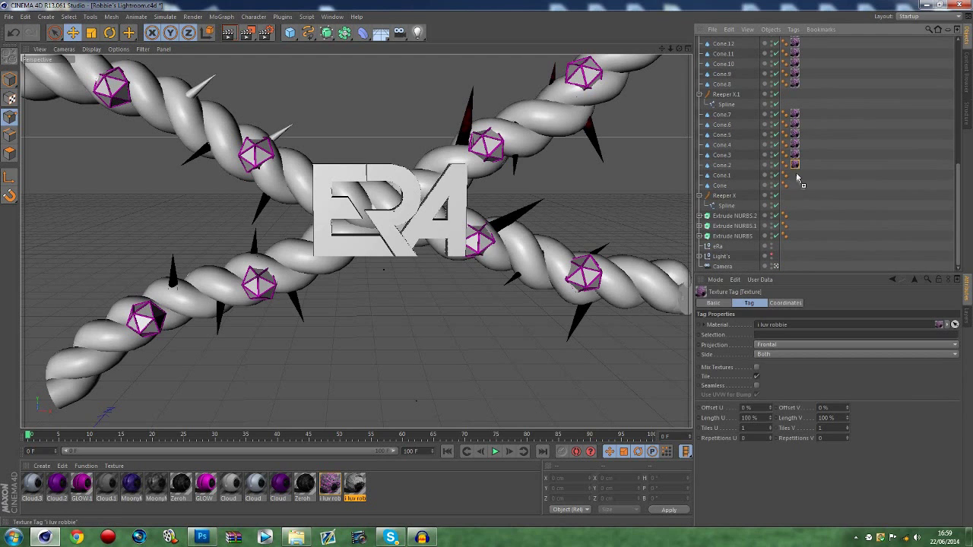
{"action": "left_click_drag", "start_coordinate": [796, 180], "coordinate": [798, 185]}
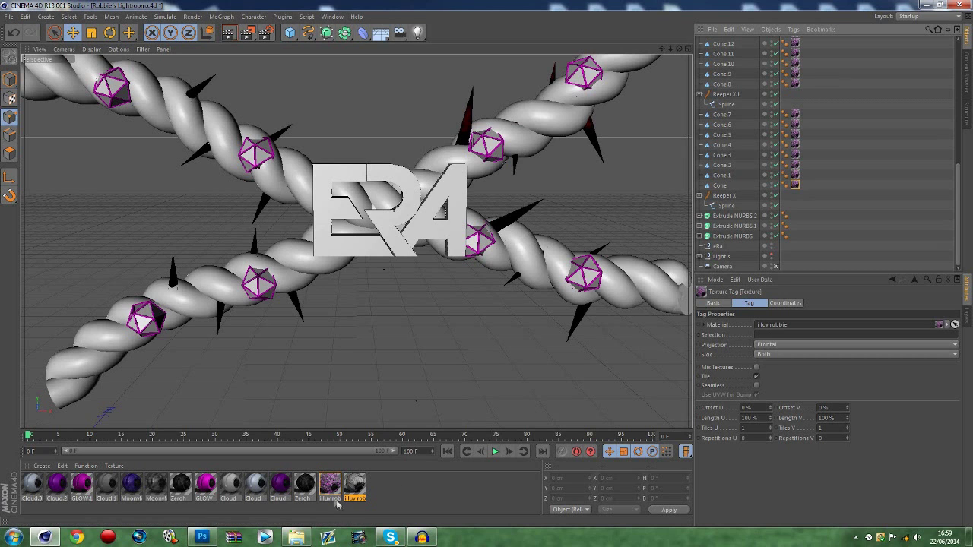
Apply the grey i luv robbie material to Reeper X with Frontal projection and copy its texture tag to Reeper X.1
{"action": "left_click_drag", "start_coordinate": [697, 336], "coordinate": [768, 196]}
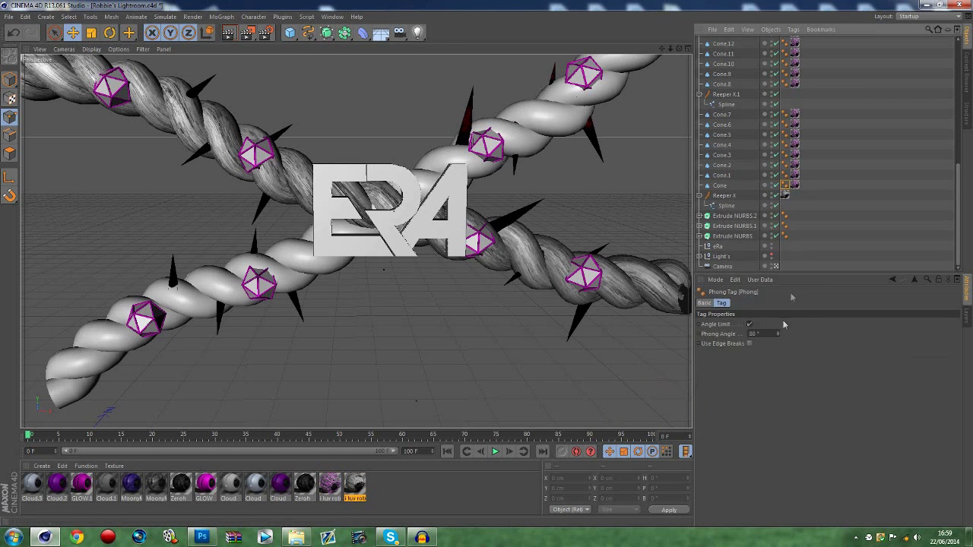
{"action": "left_click", "coordinate": [784, 197]}
{"action": "left_click", "coordinate": [781, 346]}
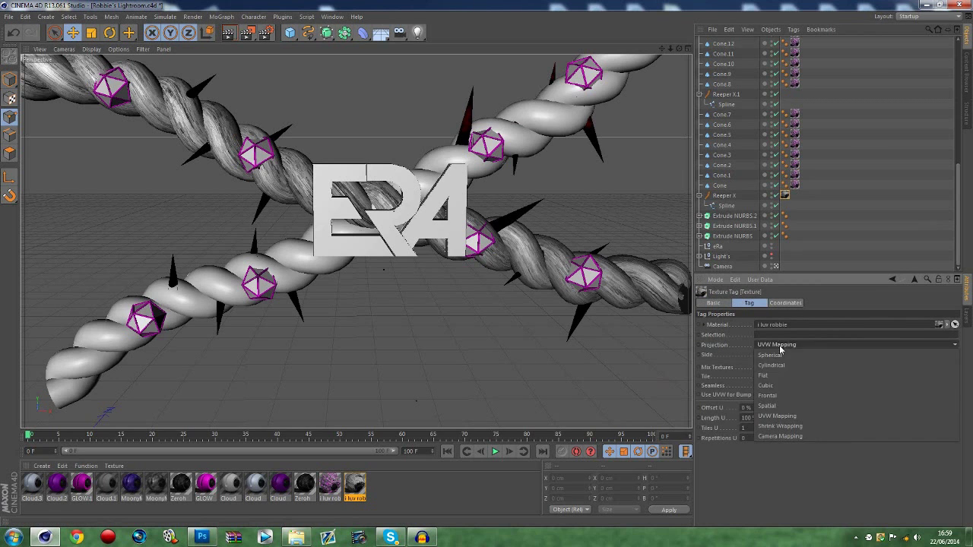
{"action": "left_click", "coordinate": [770, 396]}
{"action": "left_click_drag", "start_coordinate": [786, 198], "coordinate": [785, 95]}
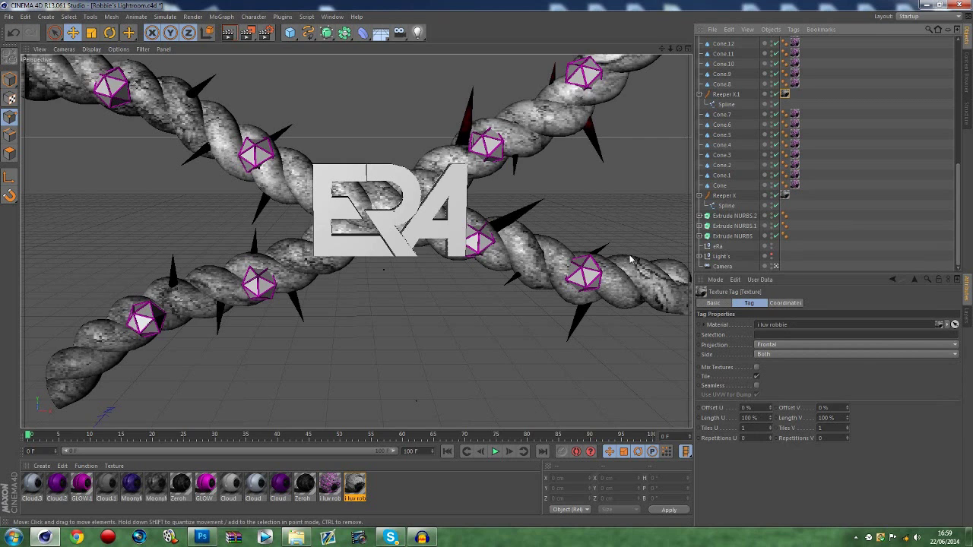
Copy the grey rope texture tag onto the solid platonics Platonic.1 through Platonic.8
{"action": "scroll", "coordinate": [630, 259], "scroll_direction": "up", "scroll_amount": 2}
{"action": "scroll", "coordinate": [630, 258], "scroll_direction": "down", "scroll_amount": 2}
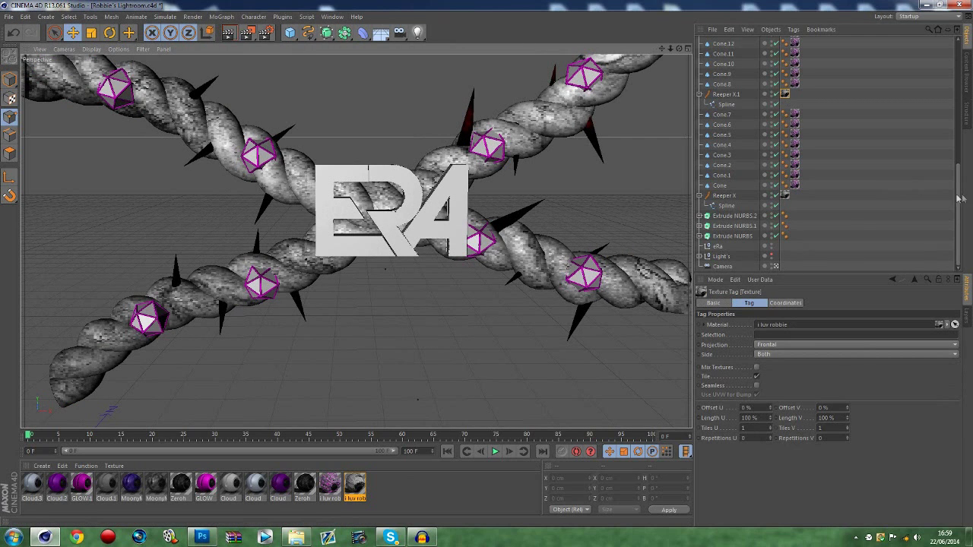
{"action": "left_click_drag", "start_coordinate": [960, 198], "coordinate": [954, 139]}
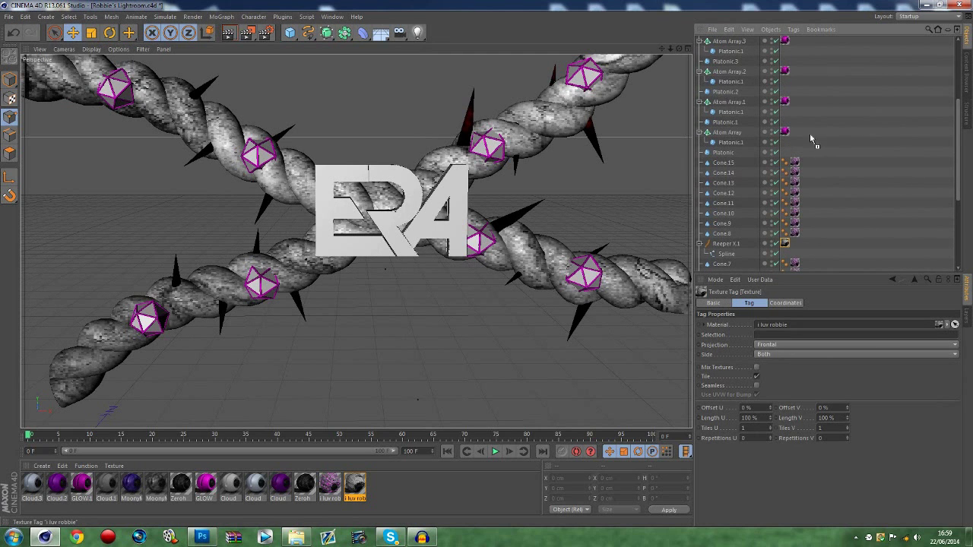
{"action": "left_click_drag", "start_coordinate": [748, 125], "coordinate": [791, 124]}
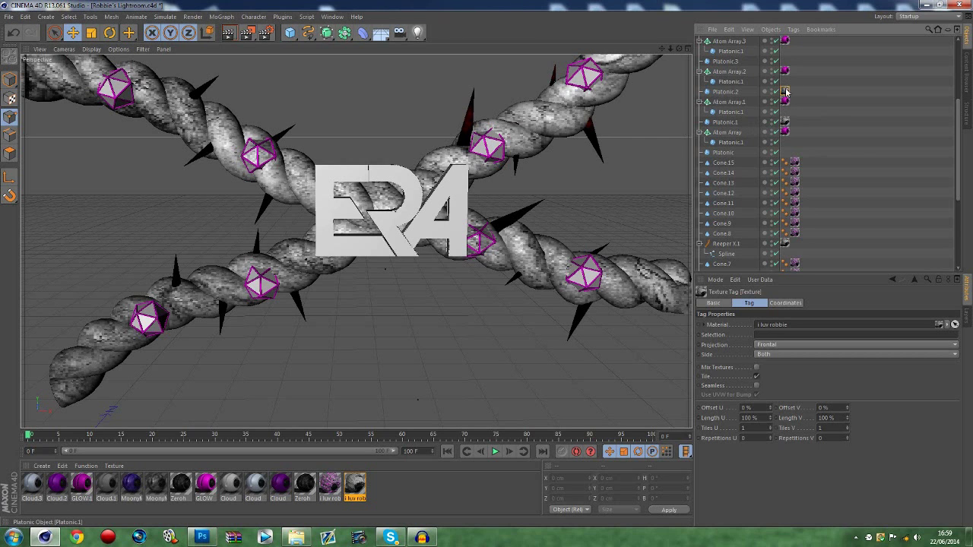
{"action": "scroll", "coordinate": [787, 62], "scroll_direction": "up", "scroll_amount": 6}
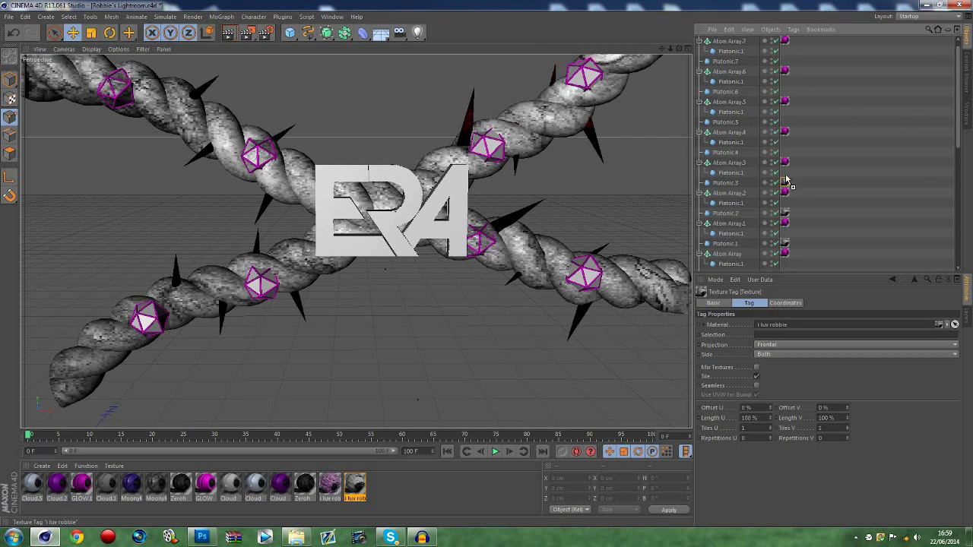
{"action": "left_click_drag", "start_coordinate": [785, 158], "coordinate": [787, 72]}
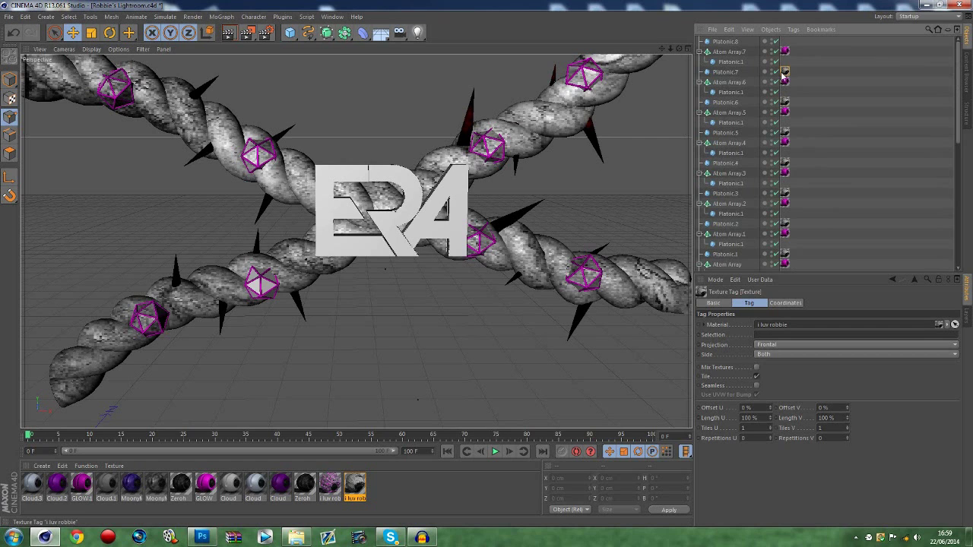
{"action": "left_click_drag", "start_coordinate": [787, 43], "coordinate": [786, 41]}
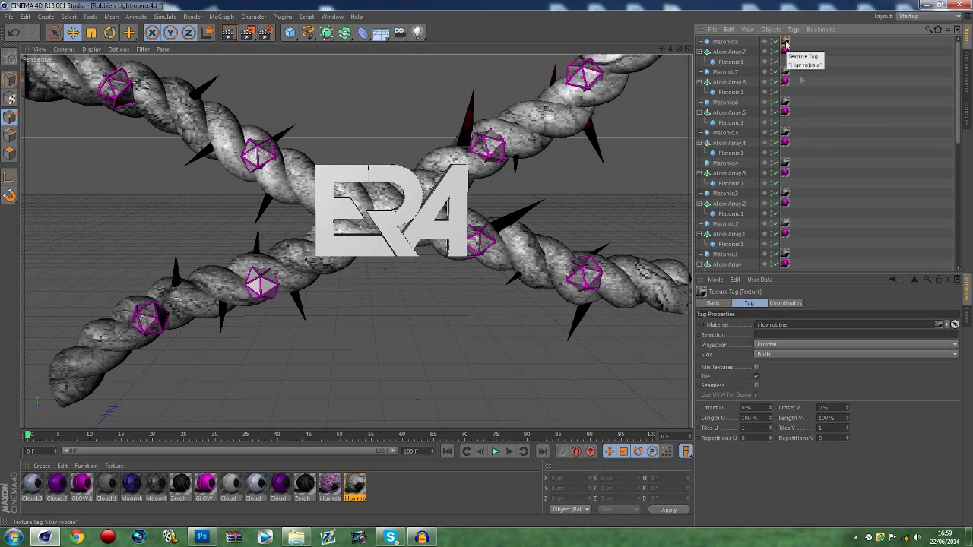
Nest Platonic.8 inside Atom Array.7 in the object hierarchy and clear the selection
{"action": "left_click", "coordinate": [722, 42]}
{"action": "left_click", "coordinate": [914, 114]}
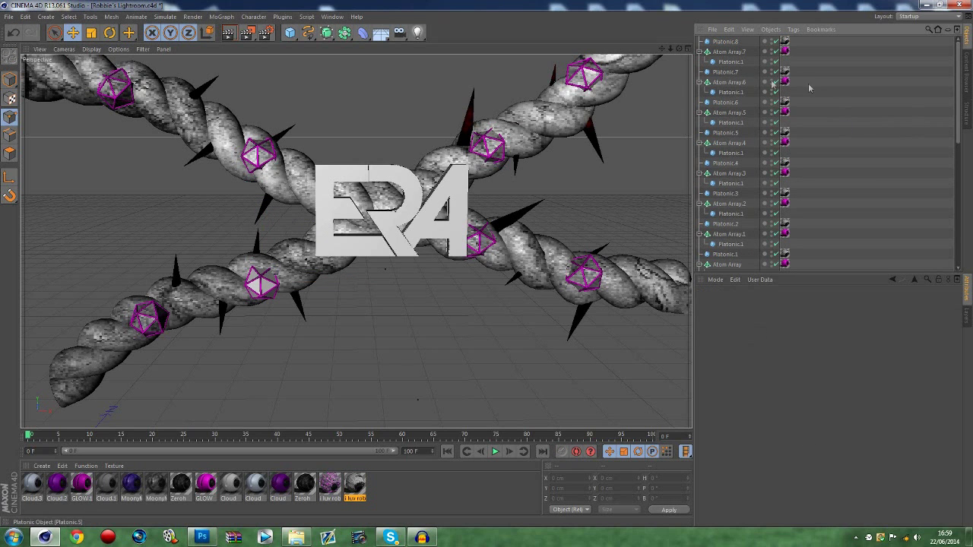
{"action": "left_click_drag", "start_coordinate": [722, 43], "coordinate": [720, 68]}
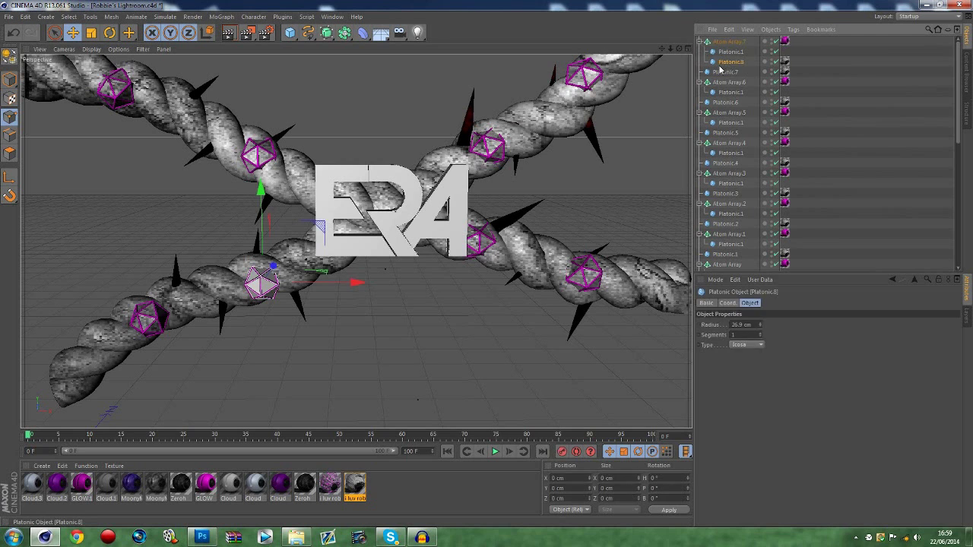
{"action": "left_click", "coordinate": [866, 85]}
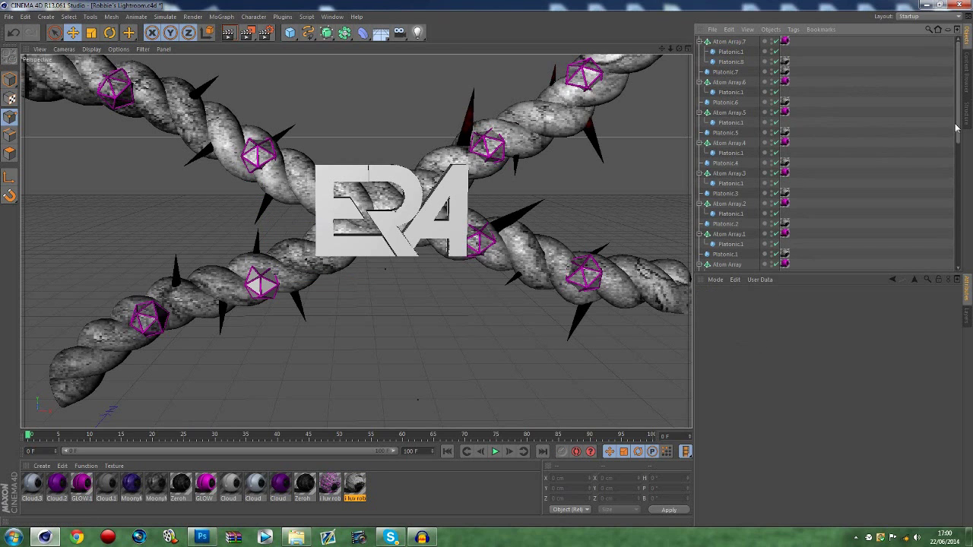
Draw a curved freehand spline from the back of the ERA logo around the back of the ropes
{"action": "left_click_drag", "start_coordinate": [956, 127], "coordinate": [949, 262]}
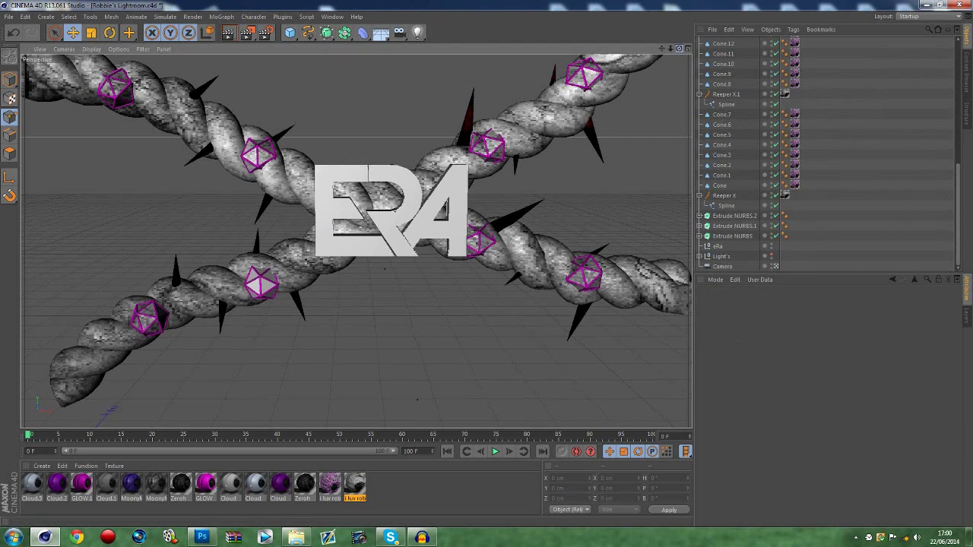
{"action": "left_click_drag", "start_coordinate": [679, 49], "coordinate": [487, 99]}
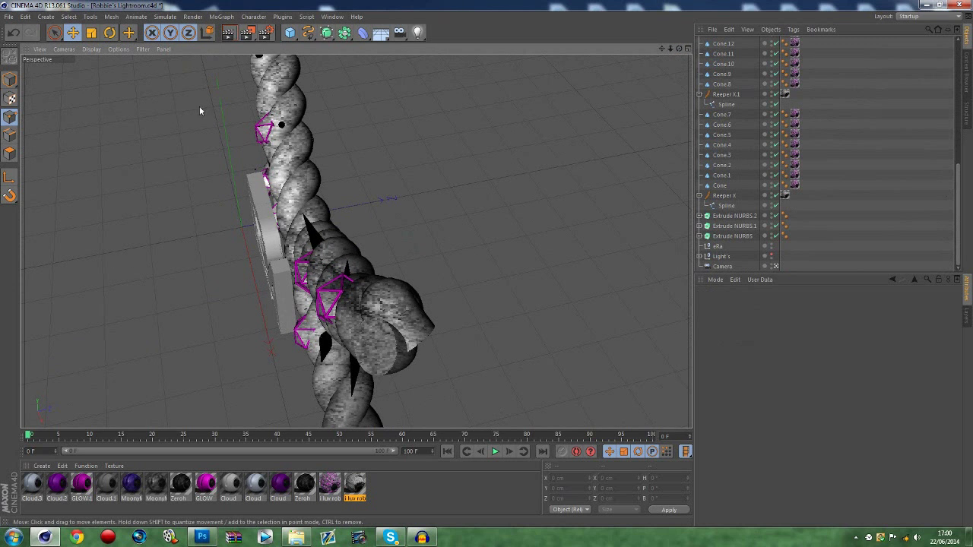
{"action": "left_click", "coordinate": [308, 32]}
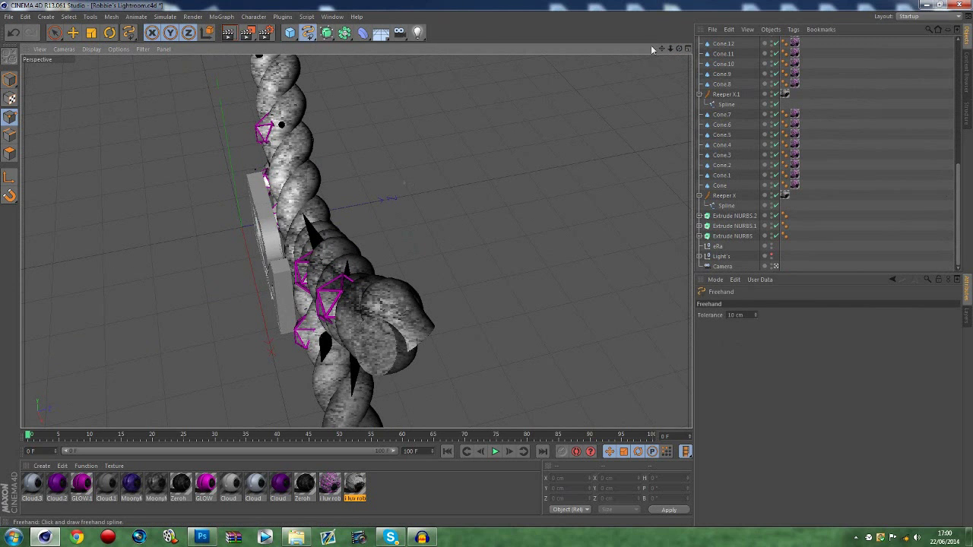
{"action": "left_click_drag", "start_coordinate": [679, 48], "coordinate": [659, 18]}
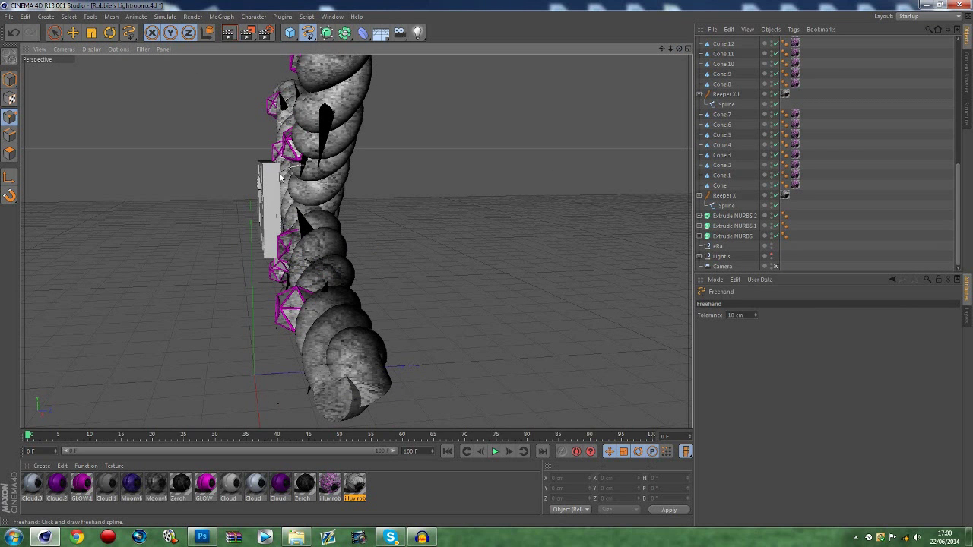
{"action": "left_click_drag", "start_coordinate": [281, 177], "coordinate": [347, 241]}
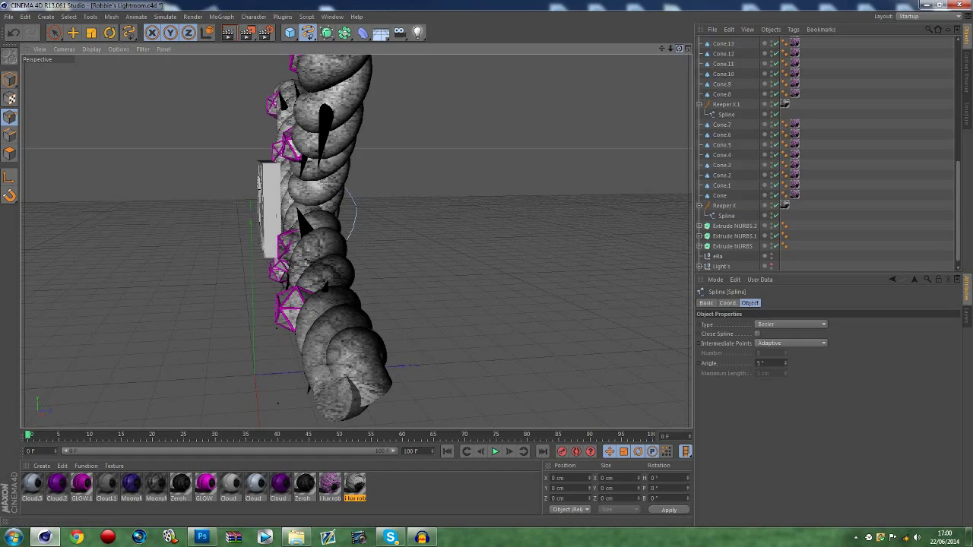
Add a Reeper object, nest the new freehand spline inside it, and set its strands to 1
{"action": "left_click_drag", "start_coordinate": [679, 48], "coordinate": [795, 67]}
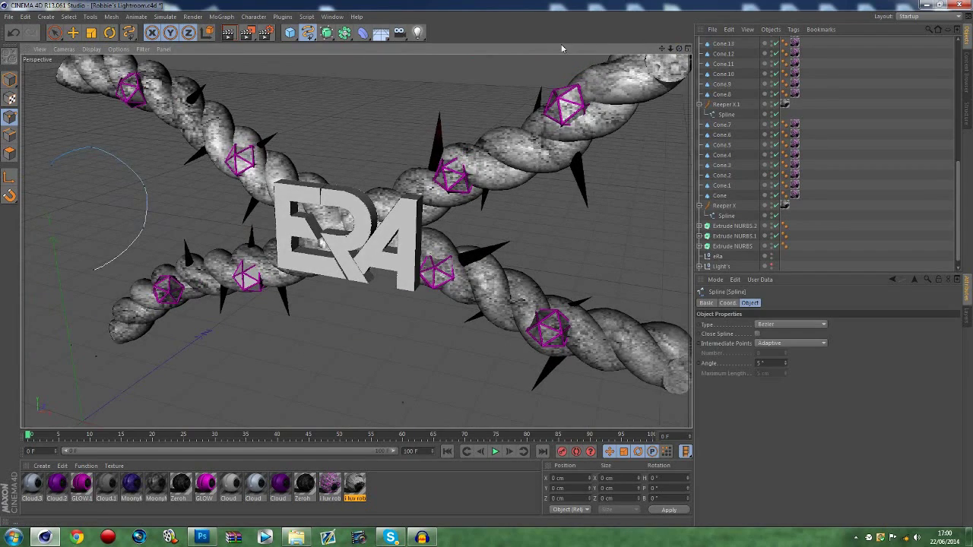
{"action": "left_click", "coordinate": [281, 16]}
{"action": "left_click", "coordinate": [308, 87]}
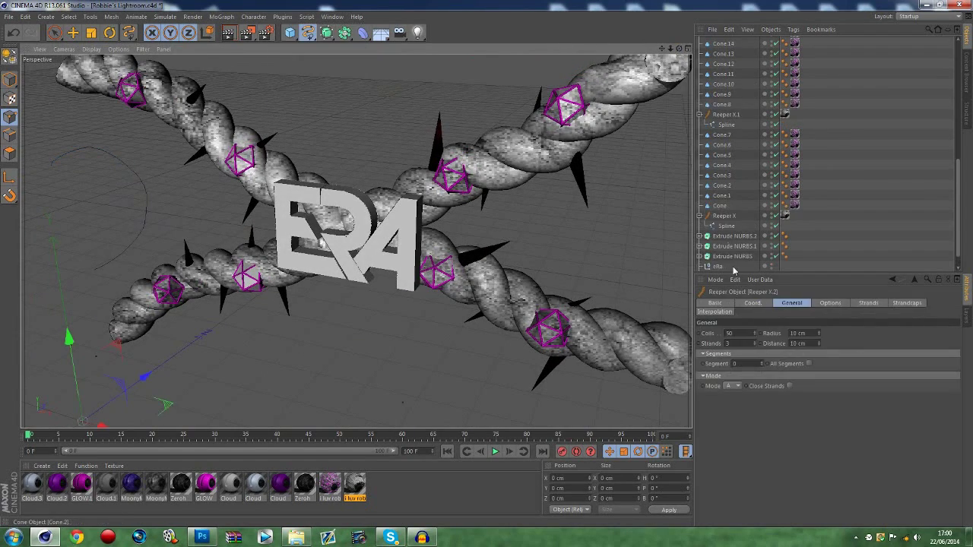
{"action": "left_click_drag", "start_coordinate": [962, 166], "coordinate": [955, 46]}
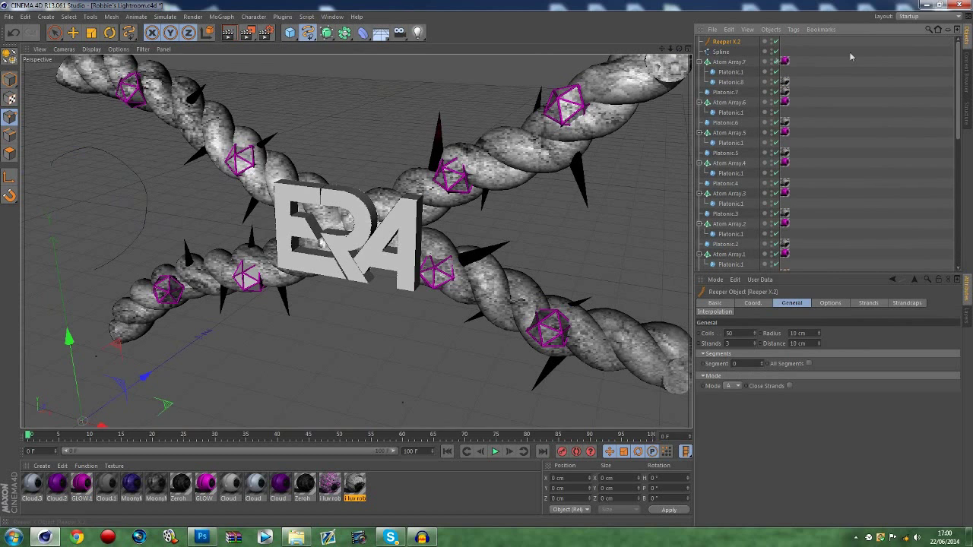
{"action": "left_click_drag", "start_coordinate": [717, 51], "coordinate": [719, 42]}
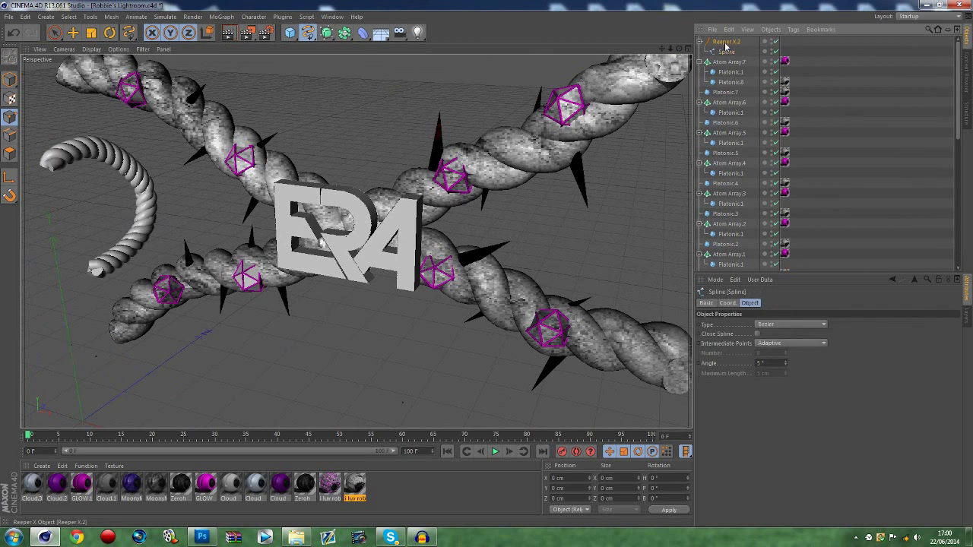
{"action": "left_click", "coordinate": [754, 345]}
{"action": "left_click", "coordinate": [755, 346]}
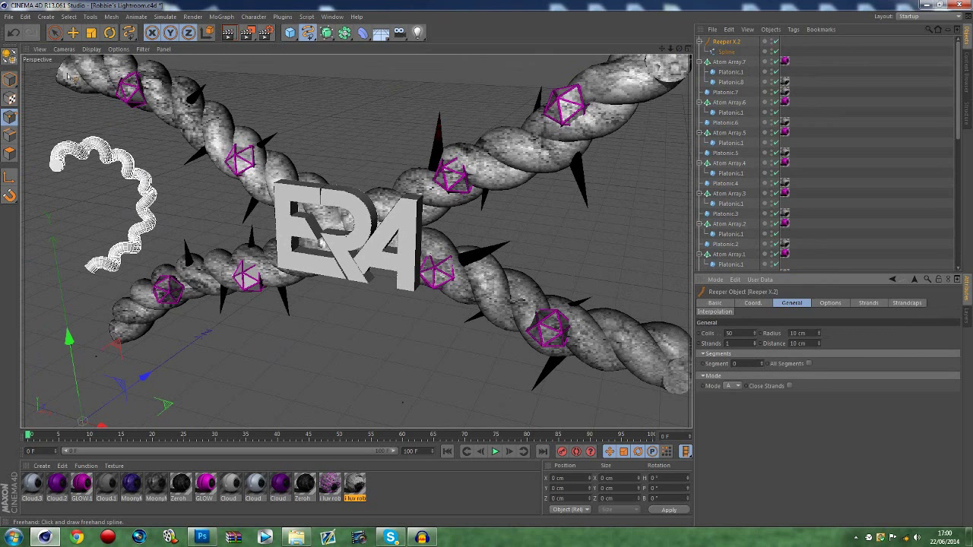
Move the new single-strand rope from the side of the scene to the ERA logo at the center of the crossed ropes
{"action": "left_click", "coordinate": [73, 32]}
{"action": "left_click_drag", "start_coordinate": [107, 422], "coordinate": [219, 415]}
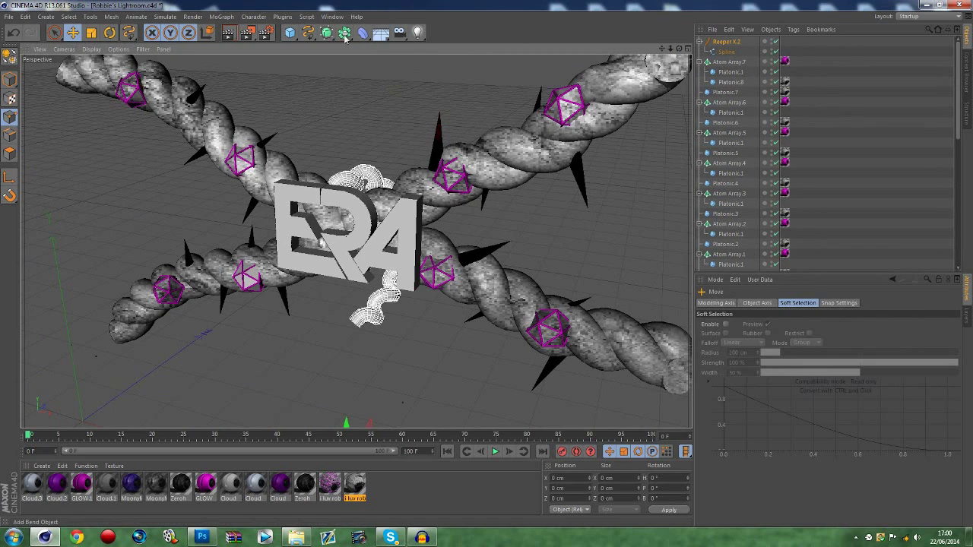
{"action": "left_click_drag", "start_coordinate": [670, 48], "coordinate": [666, 50]}
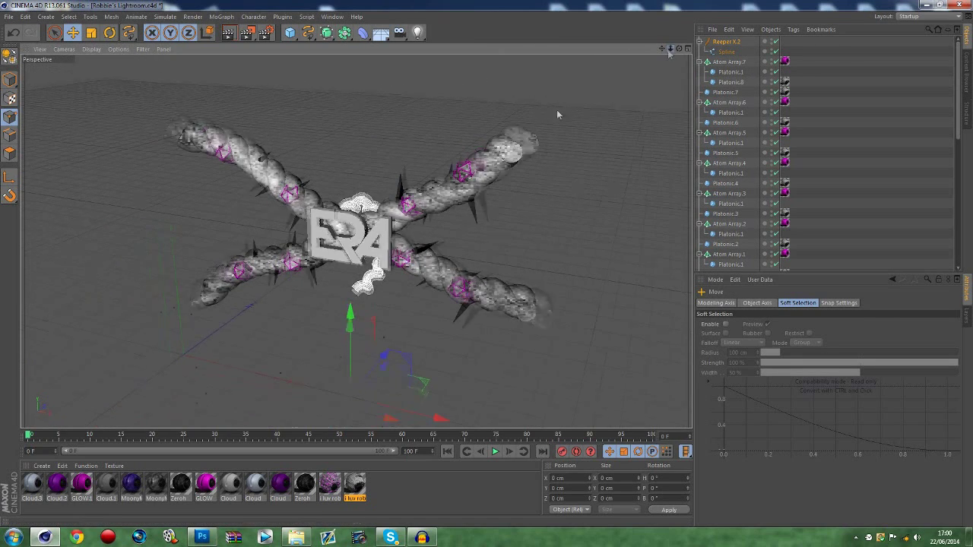
{"action": "left_click_drag", "start_coordinate": [390, 363], "coordinate": [365, 379]}
{"action": "left_click_drag", "start_coordinate": [327, 350], "coordinate": [326, 327]}
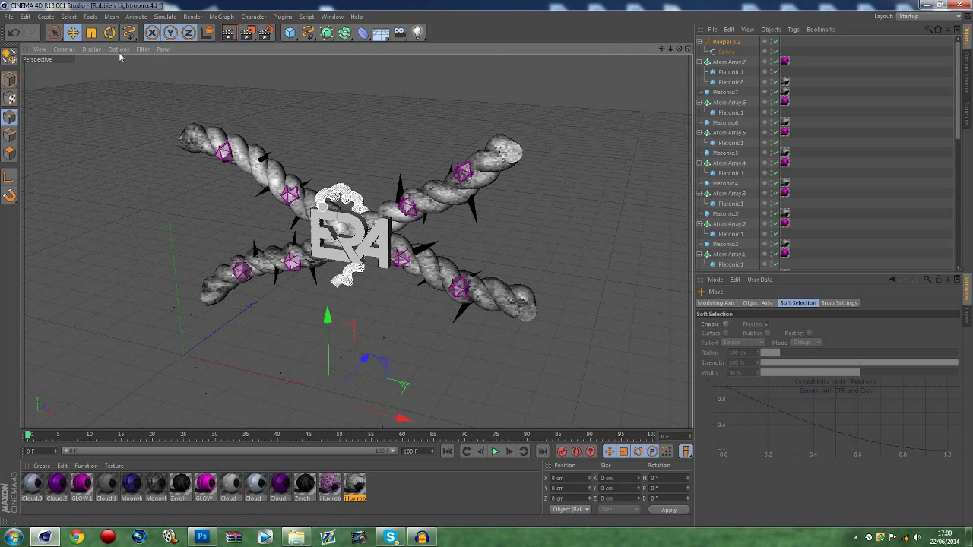
{"action": "key", "text": "t"}
{"action": "left_click_drag", "start_coordinate": [384, 364], "coordinate": [361, 381]}
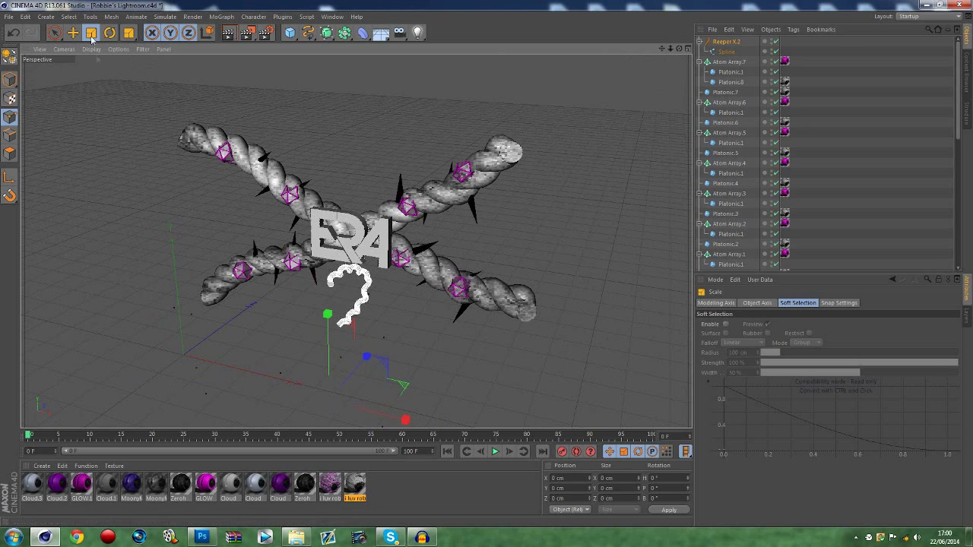
{"action": "key", "text": "e"}
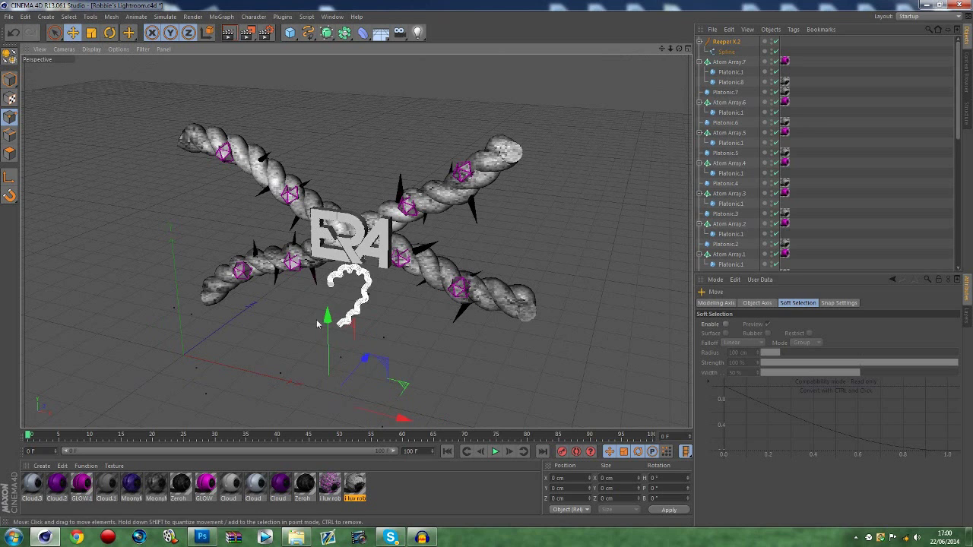
{"action": "left_click_drag", "start_coordinate": [322, 318], "coordinate": [320, 257]}
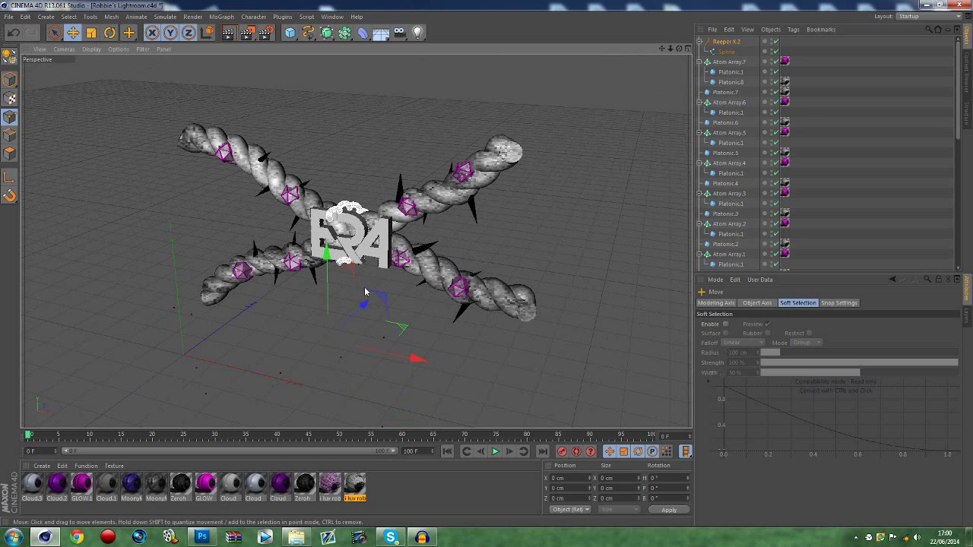
Rotate the single-strand rope and reposition it so it winds around the lower-left rope arm beside the ERA logo
{"action": "left_click", "coordinate": [110, 32]}
{"action": "left_click_drag", "start_coordinate": [346, 371], "coordinate": [584, 295]}
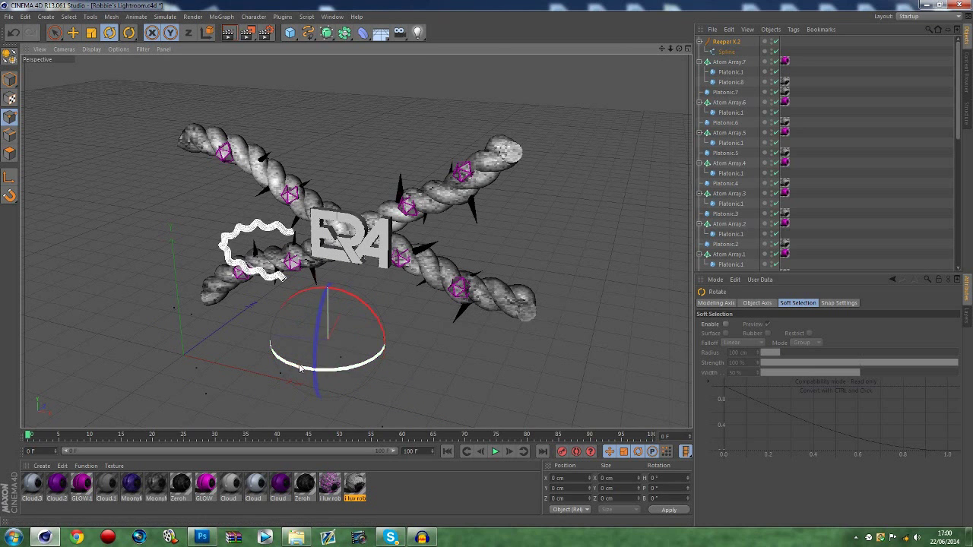
{"action": "left_click_drag", "start_coordinate": [300, 369], "coordinate": [289, 292]}
{"action": "left_click", "coordinate": [74, 34]}
{"action": "left_click_drag", "start_coordinate": [422, 198], "coordinate": [370, 244]}
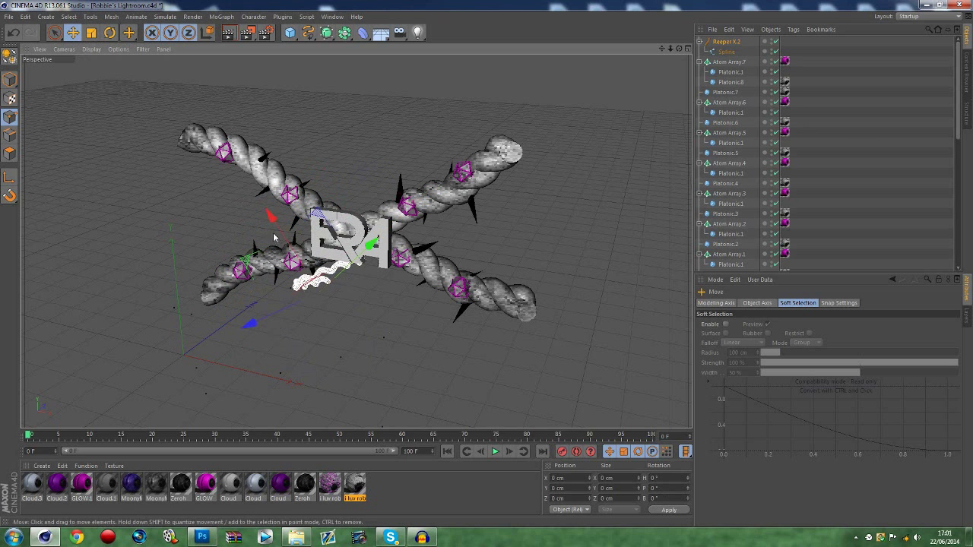
{"action": "left_click_drag", "start_coordinate": [277, 226], "coordinate": [266, 206]}
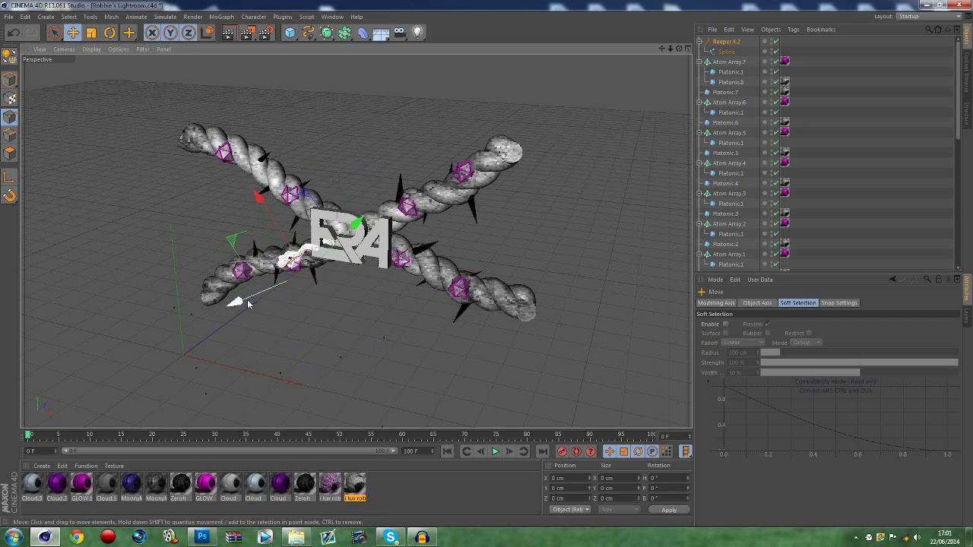
{"action": "left_click_drag", "start_coordinate": [247, 304], "coordinate": [238, 307]}
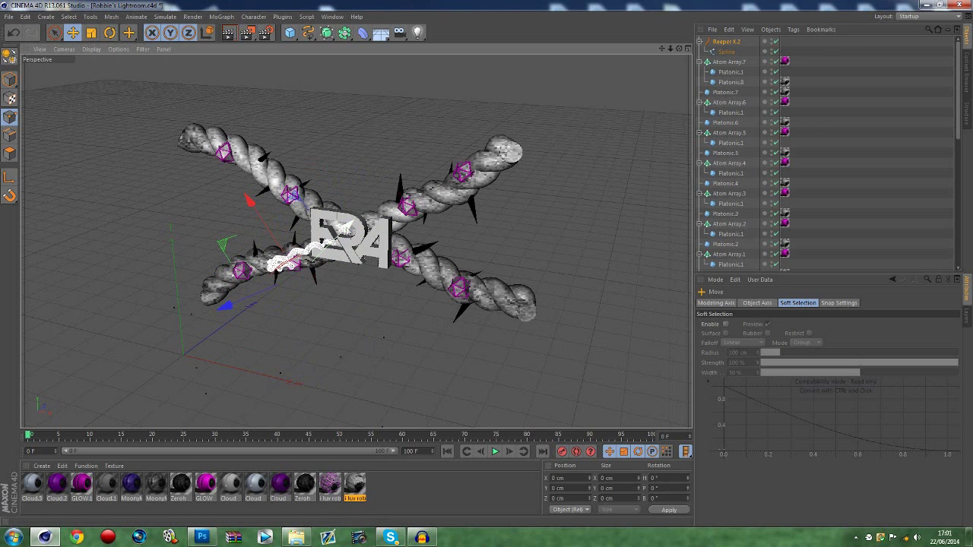
{"action": "left_click_drag", "start_coordinate": [253, 200], "coordinate": [259, 217]}
Delete the Reeper X.2 rope together with its nested spline
{"action": "mouse_move", "coordinate": [679, 48]}
{"action": "left_mouse_down"}
{"action": "mouse_move", "coordinate": [593, 61]}
{"action": "mouse_move", "coordinate": [675, 41]}
{"action": "mouse_move", "coordinate": [671, 33]}
{"action": "mouse_move", "coordinate": [683, 48]}
{"action": "mouse_move", "coordinate": [722, 49]}
{"action": "mouse_move", "coordinate": [683, 57]}
{"action": "left_mouse_up"}
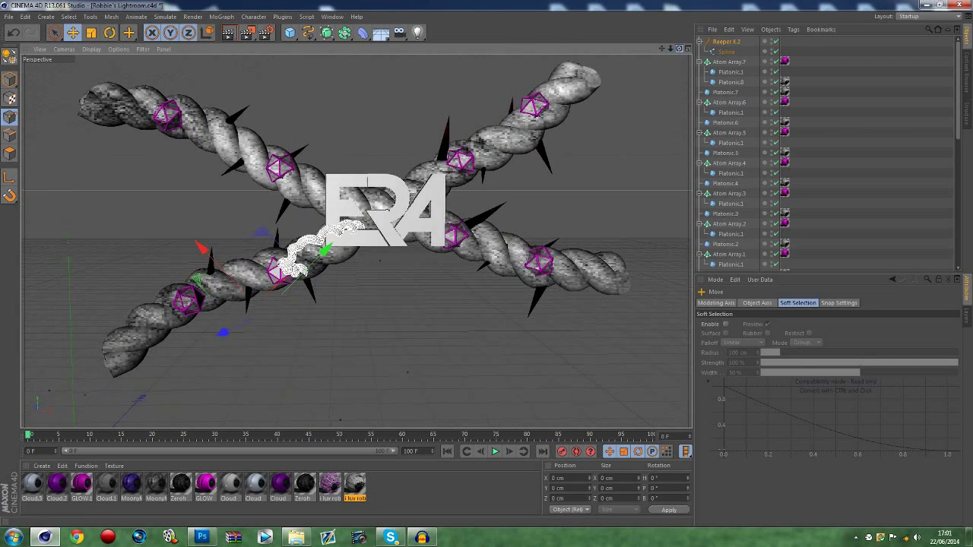
{"action": "left_click", "coordinate": [721, 43]}
{"action": "key", "text": "Delete"}
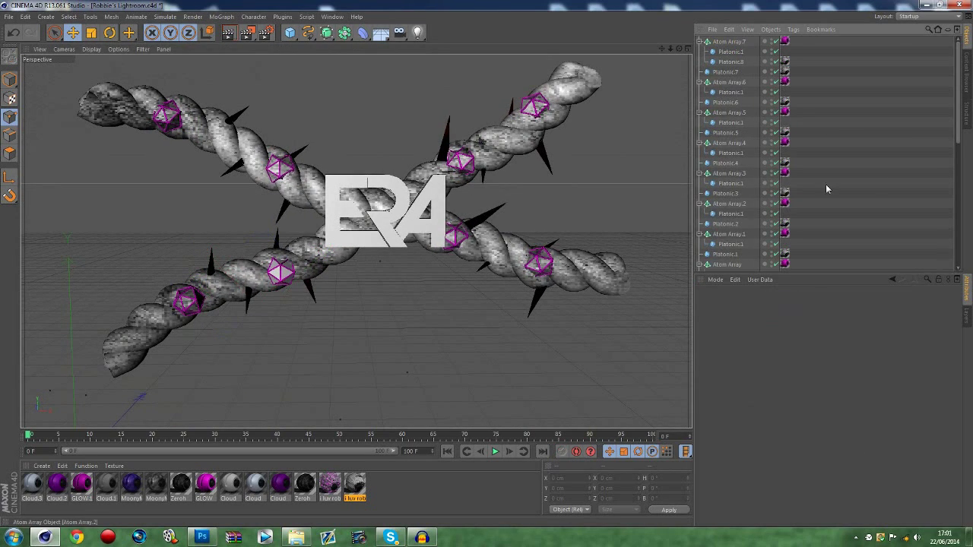
Apply the grey i luv robbie material to Extrude NURBS, Extrude NURBS.1 and Extrude NURBS.2 of the ERA logo
{"action": "left_click_drag", "start_coordinate": [679, 49], "coordinate": [673, 56]}
{"action": "scroll", "coordinate": [834, 176], "scroll_direction": "down", "scroll_amount": 9}
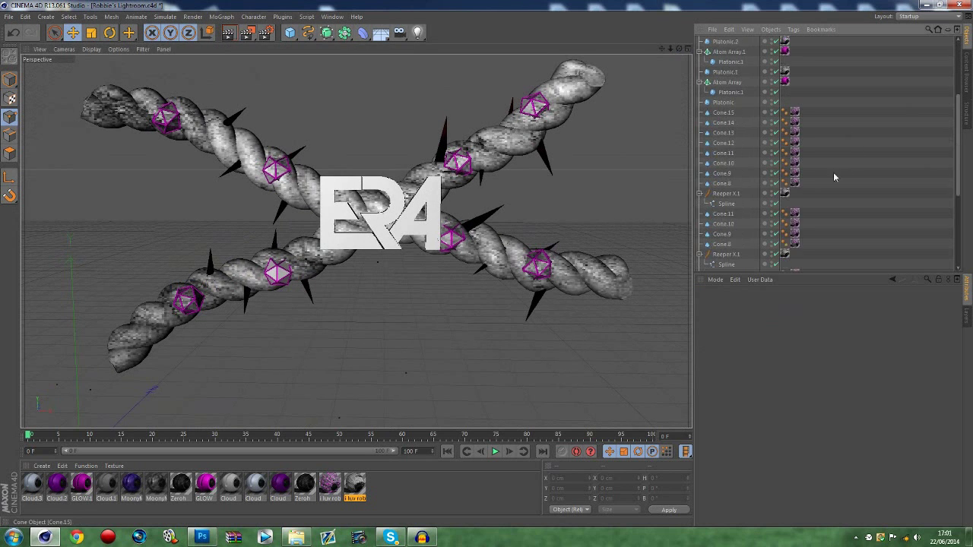
{"action": "left_click", "coordinate": [745, 218]}
{"action": "left_click", "coordinate": [742, 236], "text": "shift"}
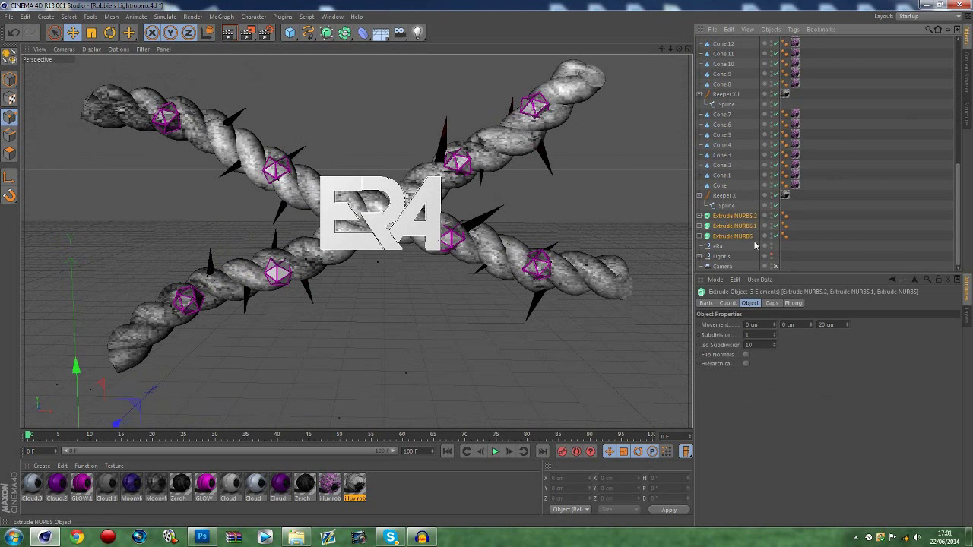
{"action": "left_click_drag", "start_coordinate": [359, 487], "coordinate": [757, 241]}
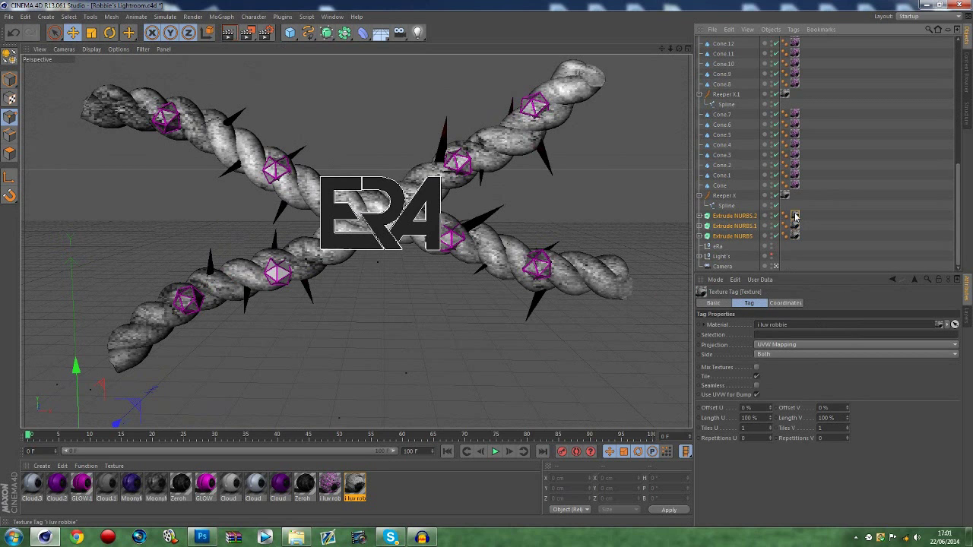
Set the texture projection to Frontal on all three Extrude NURBS objects of the ERA logo
{"action": "left_click", "coordinate": [779, 345]}
{"action": "left_click", "coordinate": [776, 392]}
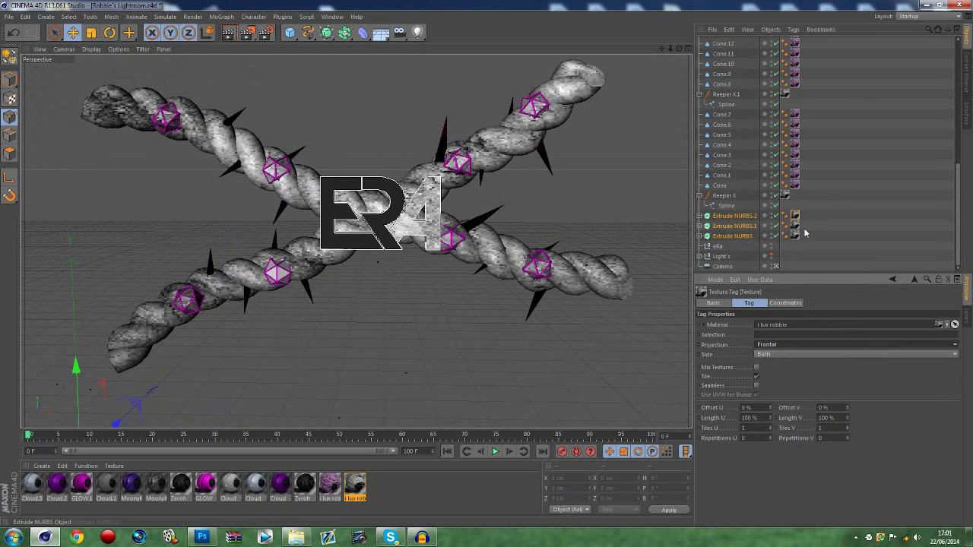
{"action": "left_click", "coordinate": [795, 226]}
{"action": "left_click", "coordinate": [779, 345]}
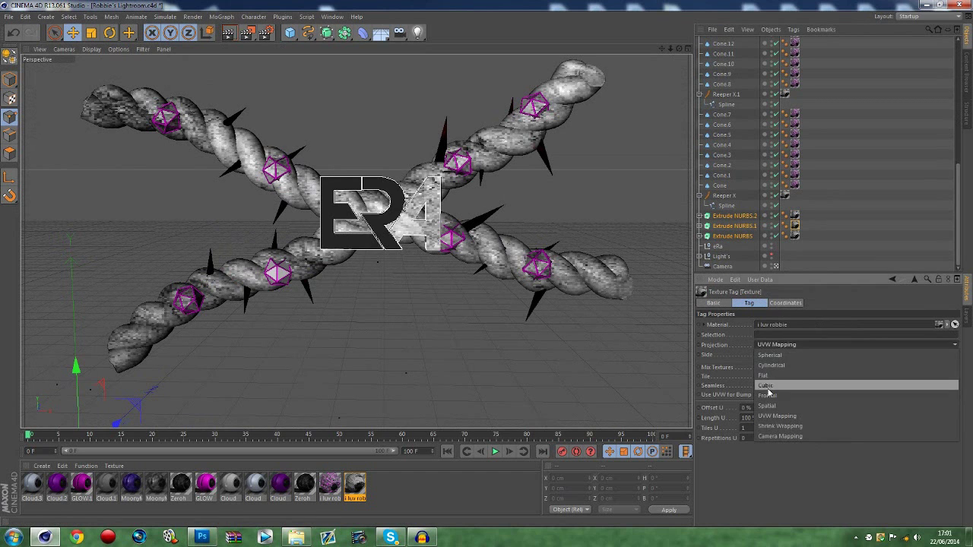
{"action": "left_click", "coordinate": [775, 392]}
{"action": "left_click", "coordinate": [794, 236]}
{"action": "left_click", "coordinate": [779, 344]}
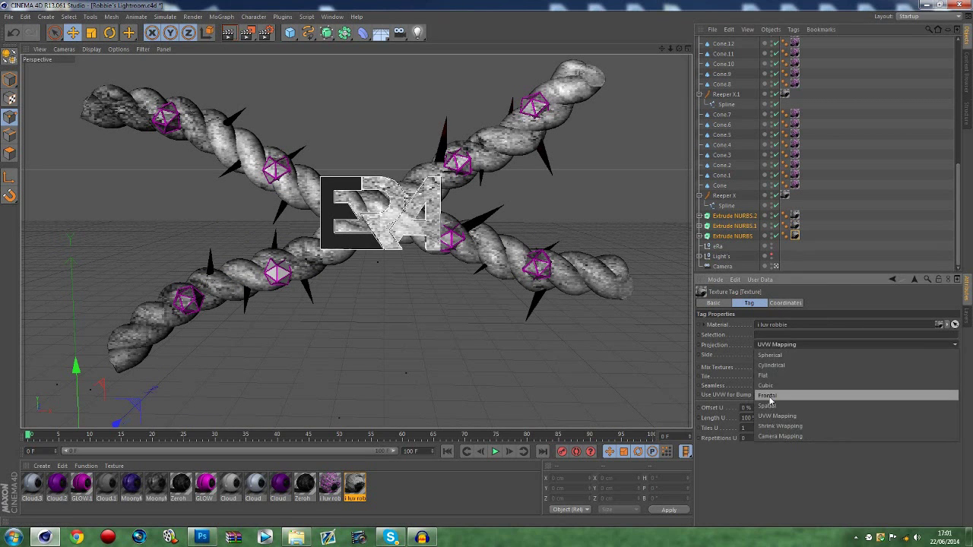
{"action": "left_click", "coordinate": [775, 392]}
Duplicate the three textured Extrude NURBS objects of the ERA logo
{"action": "key", "text": "ctrl+c"}
{"action": "key", "text": "ctrl+v"}
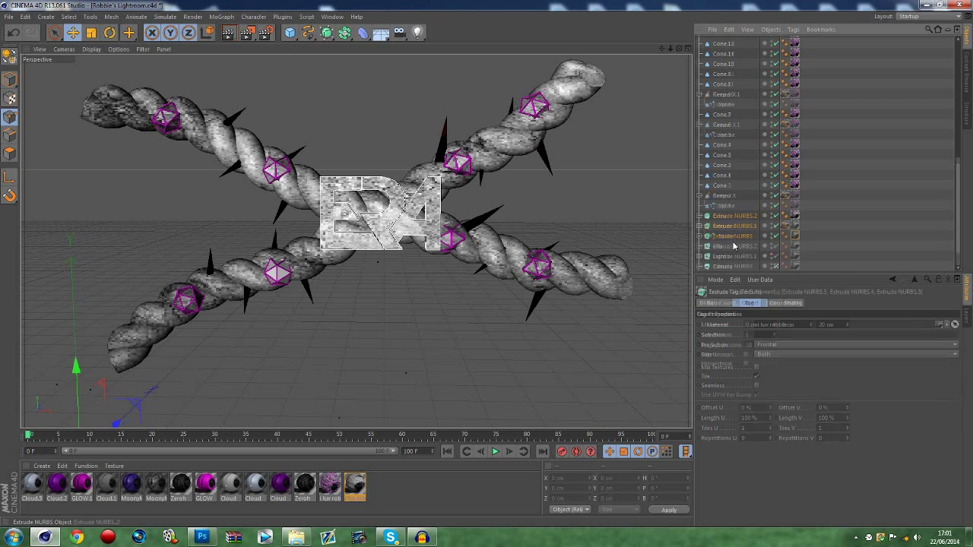
{"action": "left_click_drag", "start_coordinate": [958, 167], "coordinate": [961, 47]}
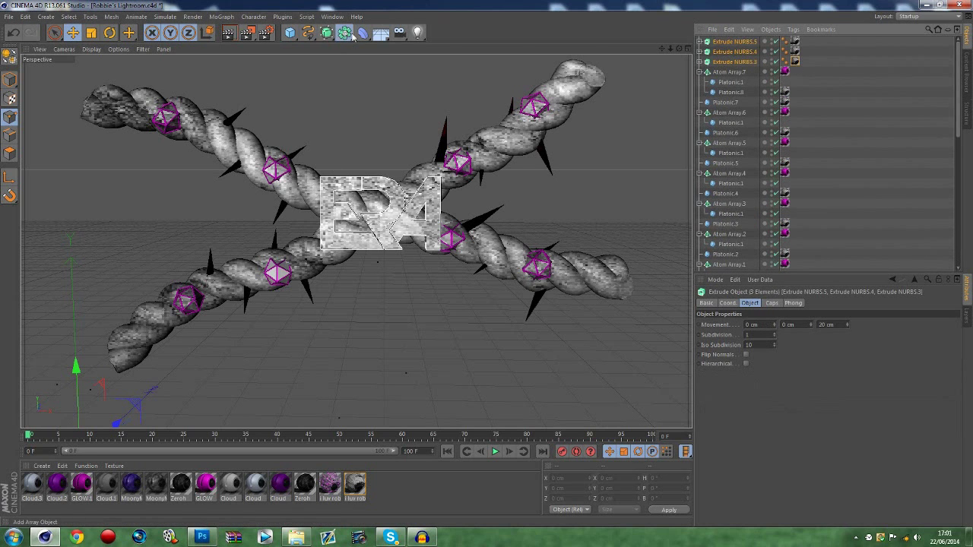
Add an Atom Array with 1 cm cylinder and sphere radii and make two copies of it
{"action": "left_click_drag", "start_coordinate": [353, 37], "coordinate": [453, 47]}
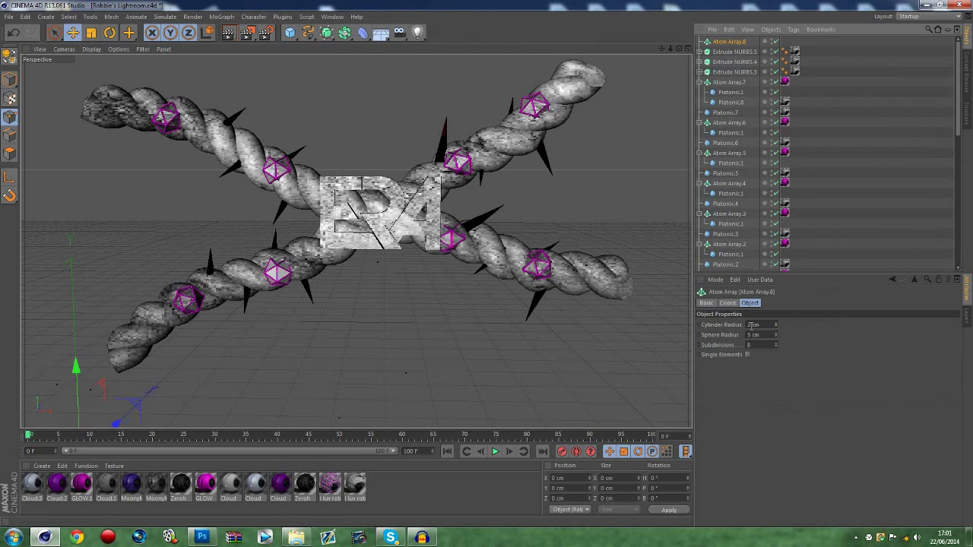
{"action": "double_click", "coordinate": [752, 325]}
{"action": "left_click", "coordinate": [739, 43]}
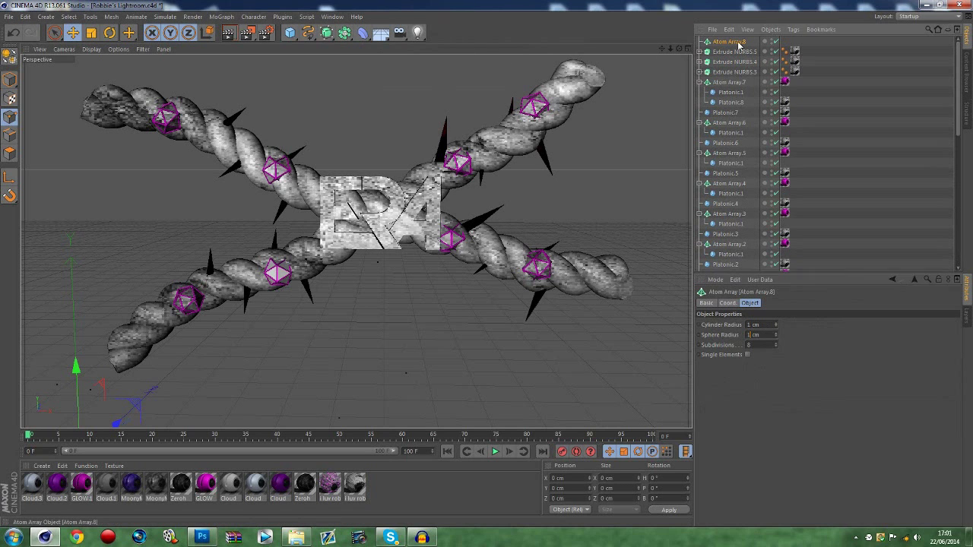
{"action": "key", "text": "ctrl+v"}
{"action": "key", "text": "ctrl+v"}
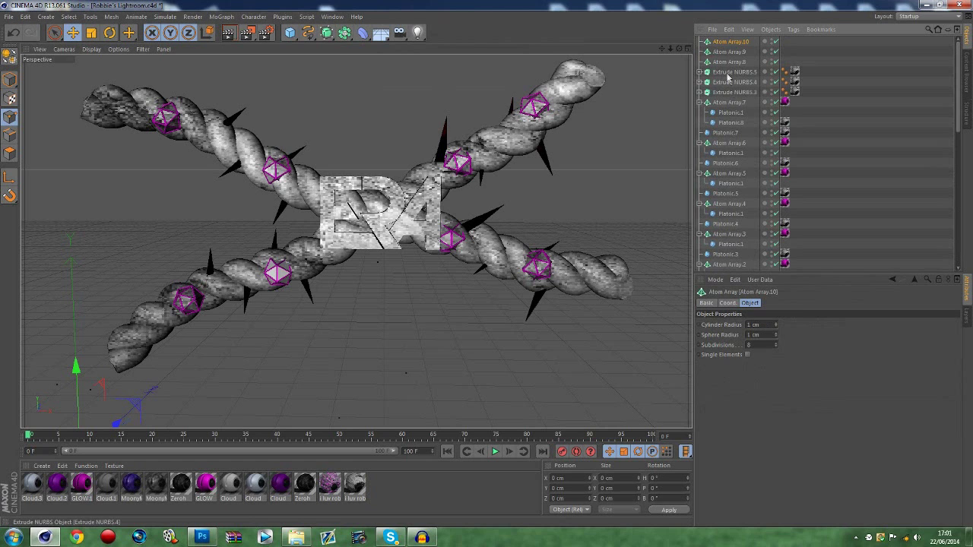
Nest each duplicated Extrude NURBS in its own new Atom Array and apply the GLOW material to all three arrays
{"action": "left_click", "coordinate": [721, 72]}
{"action": "left_click_drag", "start_coordinate": [718, 64], "coordinate": [708, 44]}
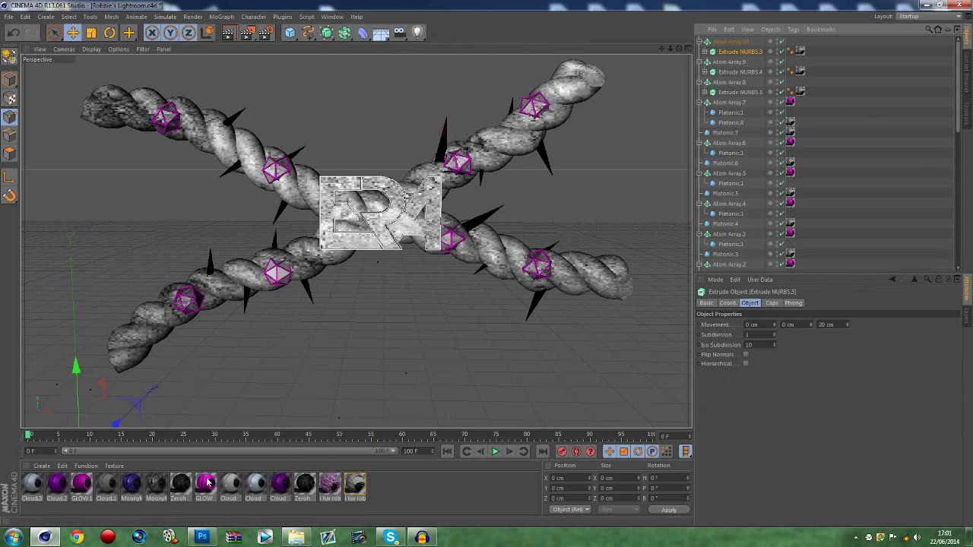
{"action": "left_click_drag", "start_coordinate": [733, 45], "coordinate": [733, 42]}
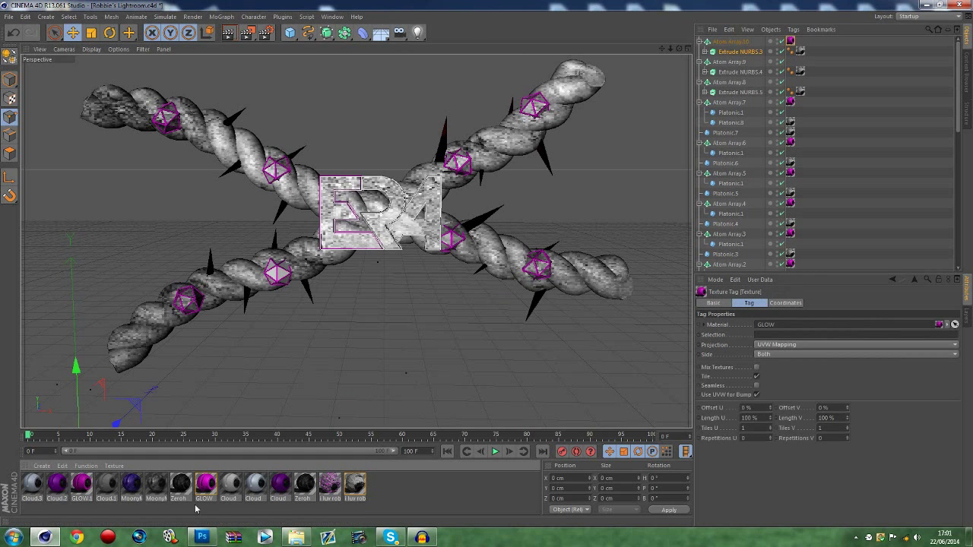
{"action": "left_click_drag", "start_coordinate": [723, 73], "coordinate": [725, 64]}
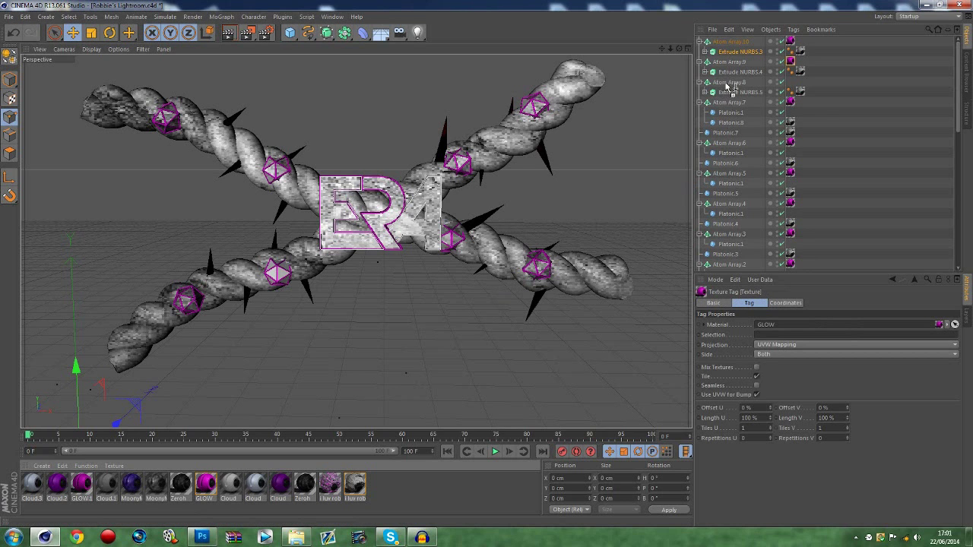
{"action": "left_click_drag", "start_coordinate": [727, 85], "coordinate": [728, 82]}
Clear the selection and render the active view to preview the glowing logo outlines
{"action": "left_click", "coordinate": [822, 119]}
{"action": "left_click", "coordinate": [231, 36]}
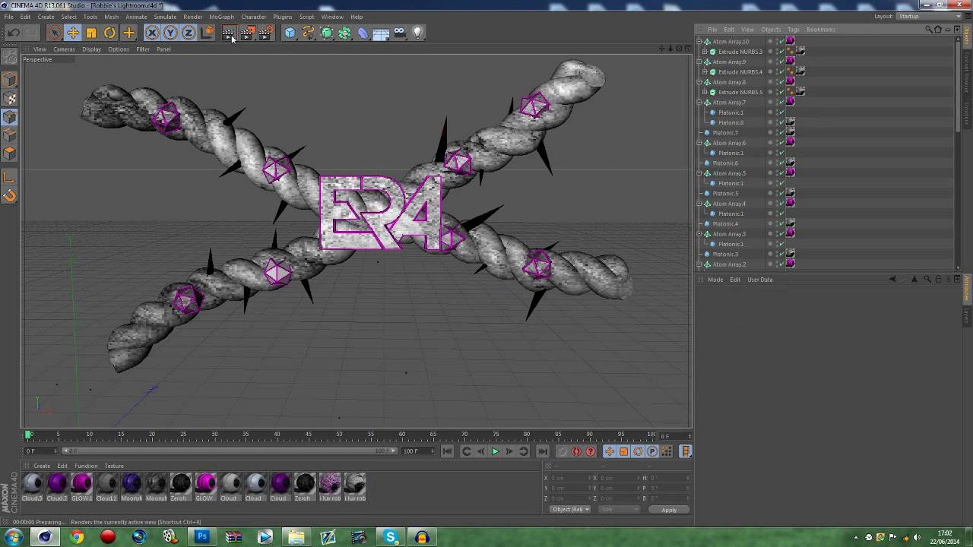
{"action": "left_click", "coordinate": [218, 160]}
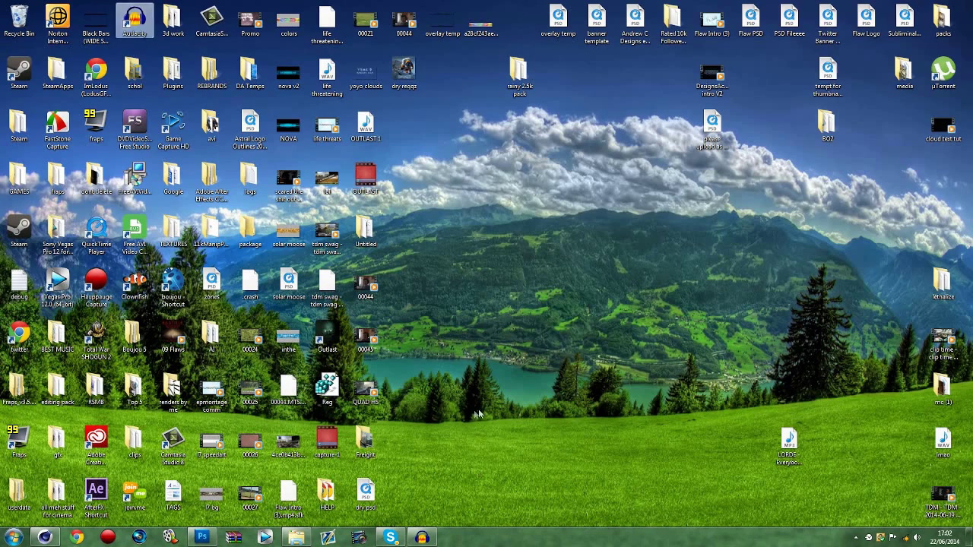
Place era render 1 from the renders by me folder into the banner template, scaled down and centred on the banner strip
{"action": "double_click", "coordinate": [173, 389]}
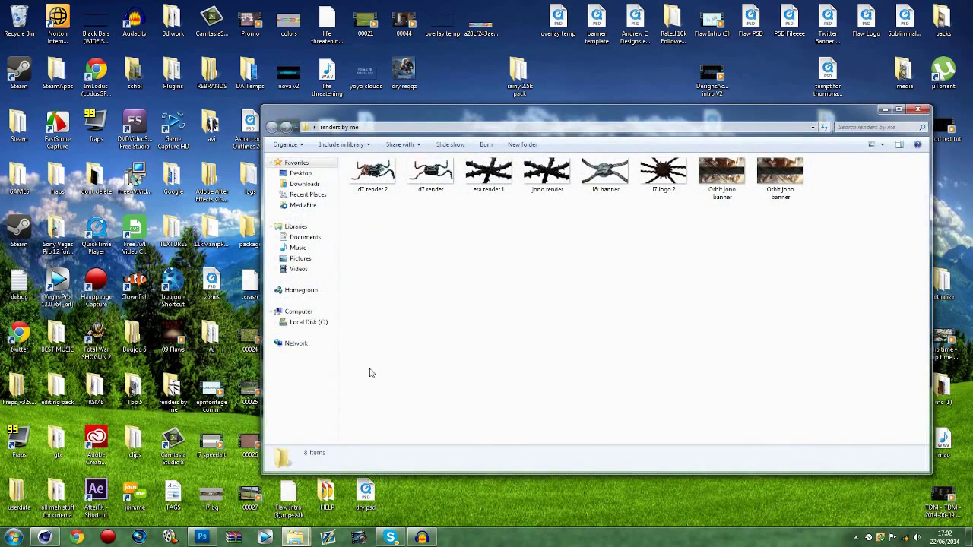
{"action": "left_click_drag", "start_coordinate": [504, 193], "coordinate": [450, 261]}
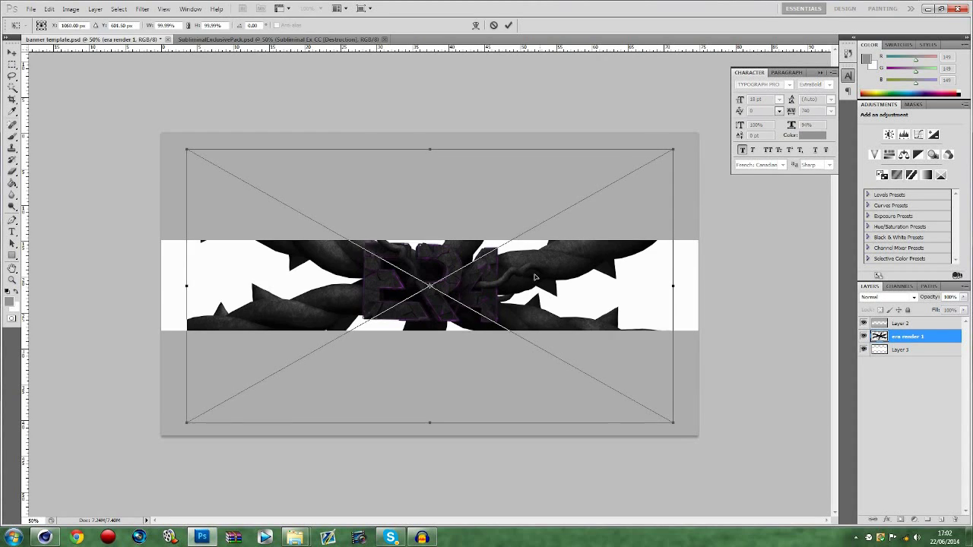
{"action": "left_click_drag", "start_coordinate": [665, 410], "coordinate": [545, 343], "text": "shift"}
{"action": "left_click_drag", "start_coordinate": [487, 279], "coordinate": [540, 321]}
{"action": "key", "text": "Return"}
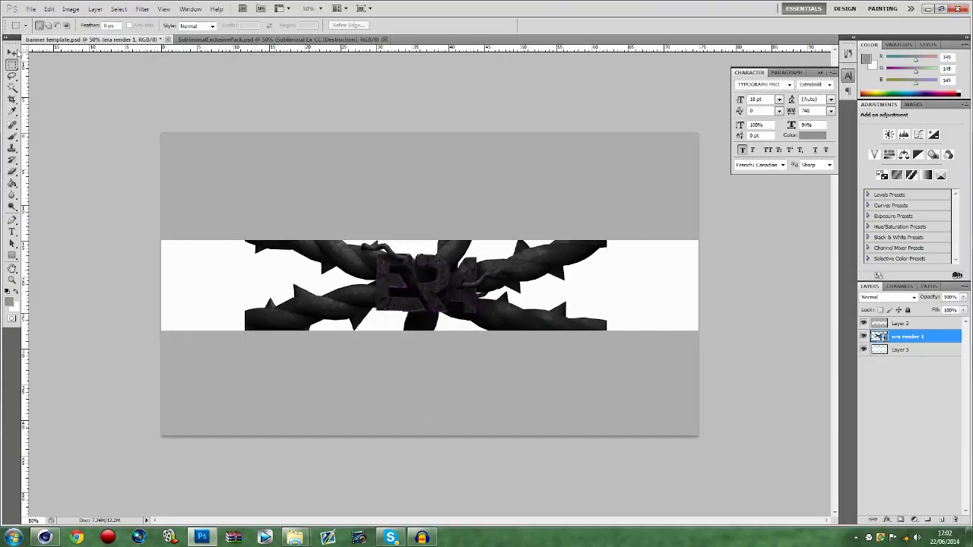
{"action": "left_click", "coordinate": [12, 53]}
{"action": "left_click_drag", "start_coordinate": [457, 262], "coordinate": [461, 263]}
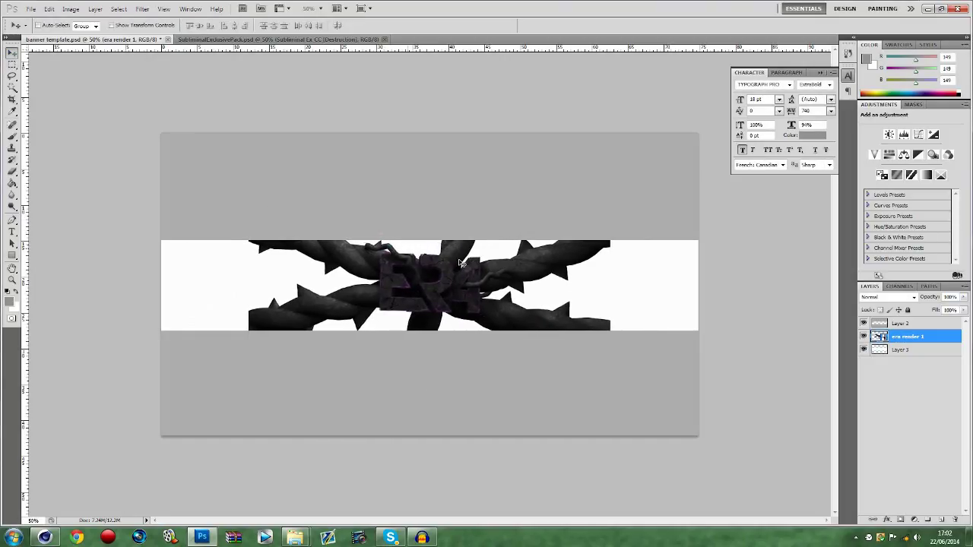
Duplicate the era render 1 layer, flip the copy horizontally, and extend the ropes to both banner ends with two flipped copies
{"action": "key", "text": "ctrl+j"}
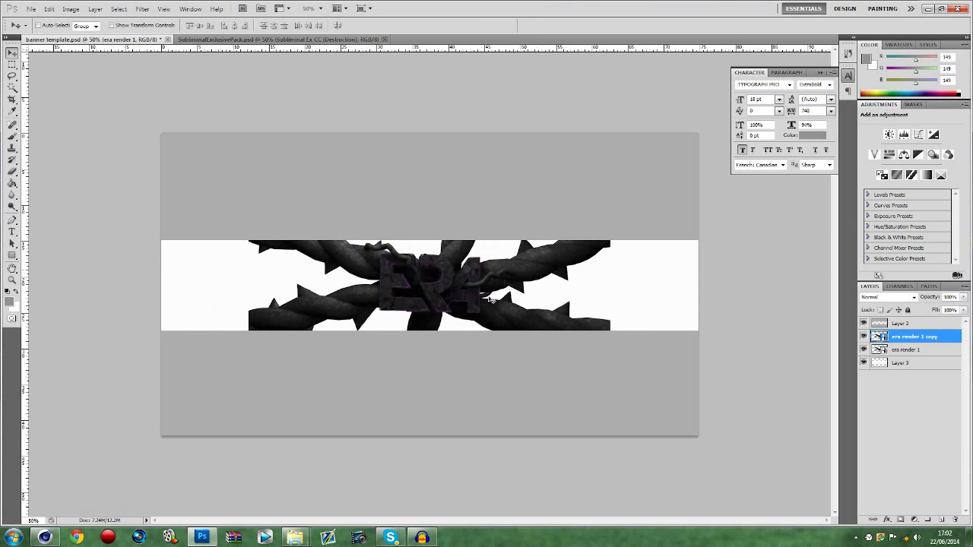
{"action": "left_click_drag", "start_coordinate": [490, 299], "coordinate": [304, 273]}
{"action": "left_click", "coordinate": [49, 9]}
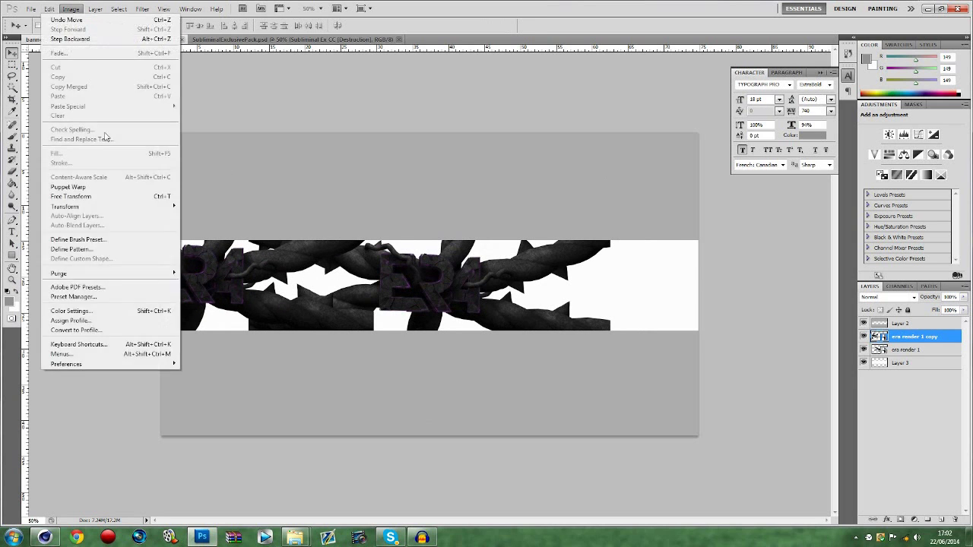
{"action": "mouse_move", "coordinate": [74, 206]}
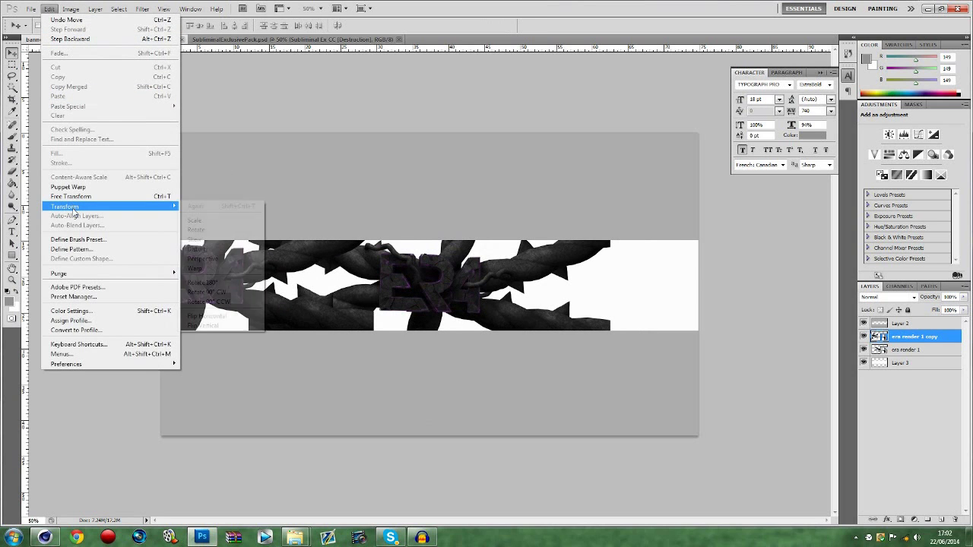
{"action": "left_click", "coordinate": [228, 319]}
{"action": "left_click_drag", "start_coordinate": [333, 313], "coordinate": [250, 329]}
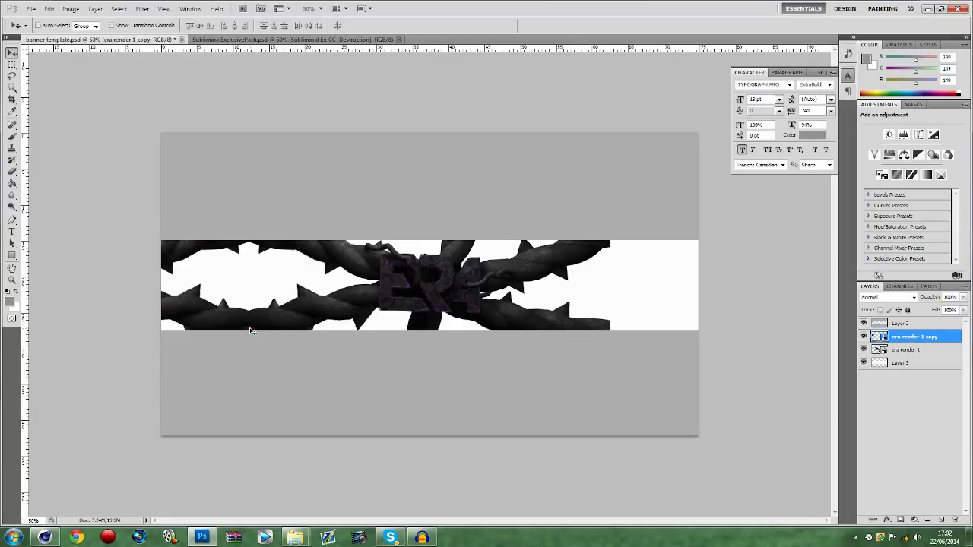
{"action": "key", "text": "ctrl+j"}
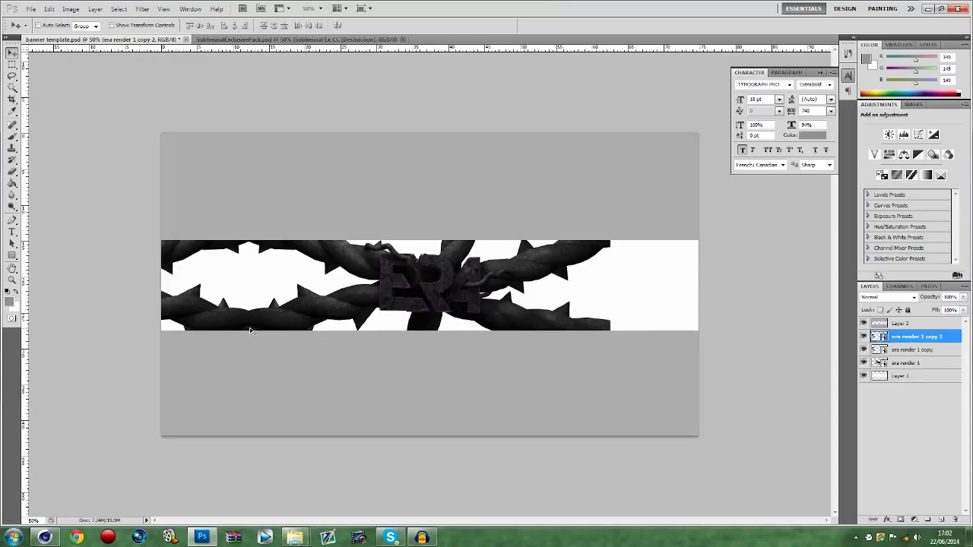
{"action": "left_click_drag", "start_coordinate": [165, 337], "coordinate": [645, 340]}
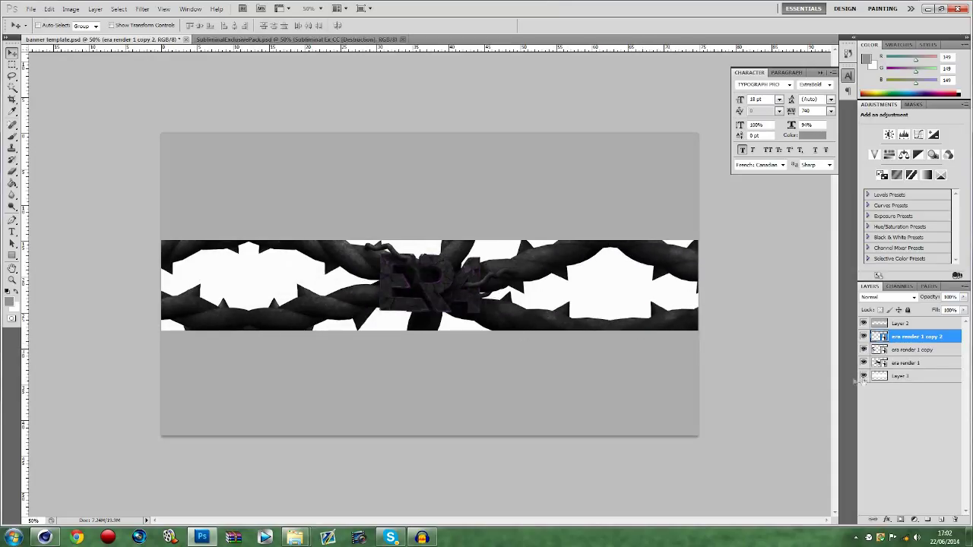
Fill the banner strip on Layer 3, behind the renders, with black (000000)
{"action": "left_click", "coordinate": [912, 376]}
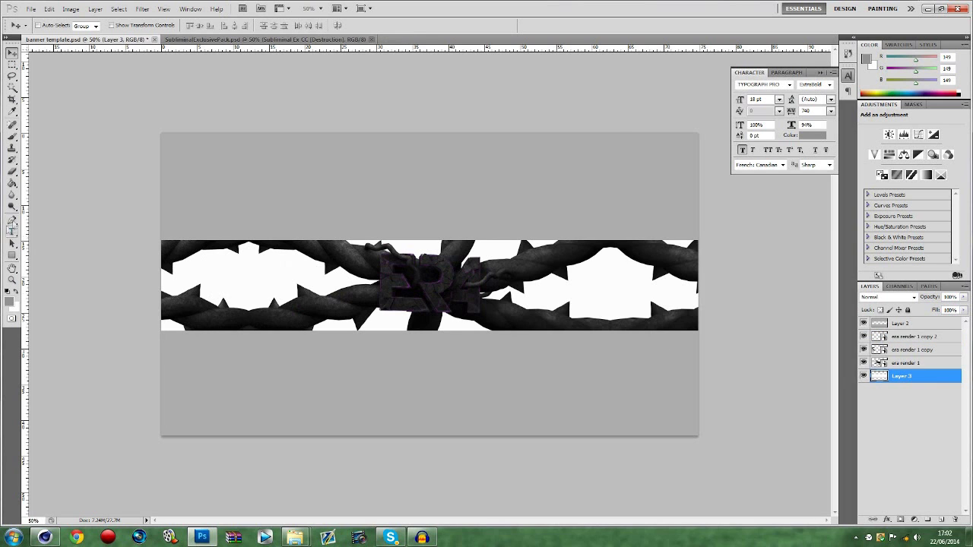
{"action": "left_click", "coordinate": [11, 184]}
{"action": "left_click", "coordinate": [10, 302]}
{"action": "left_click_drag", "start_coordinate": [404, 243], "coordinate": [485, 272]}
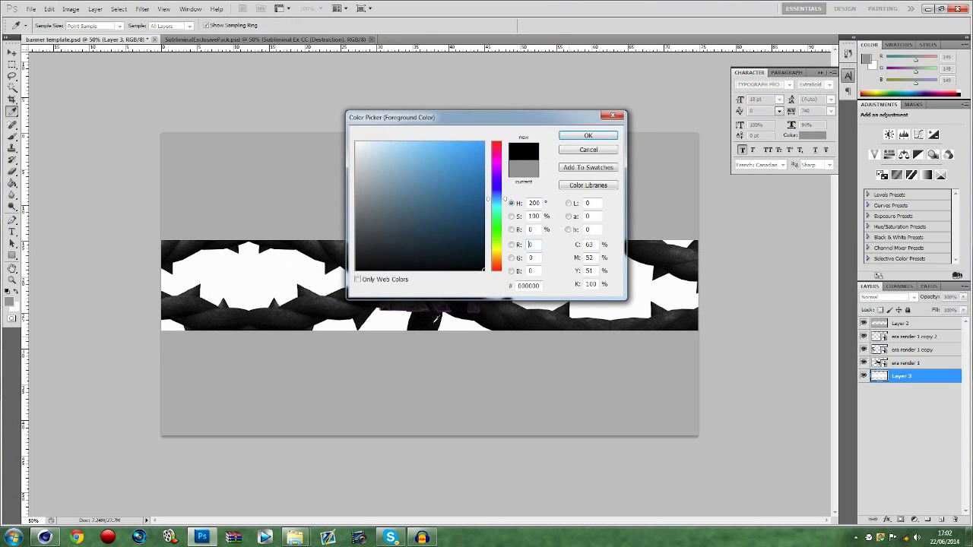
{"action": "key", "text": "Return"}
{"action": "left_click", "coordinate": [307, 279]}
{"action": "left_click", "coordinate": [13, 54]}
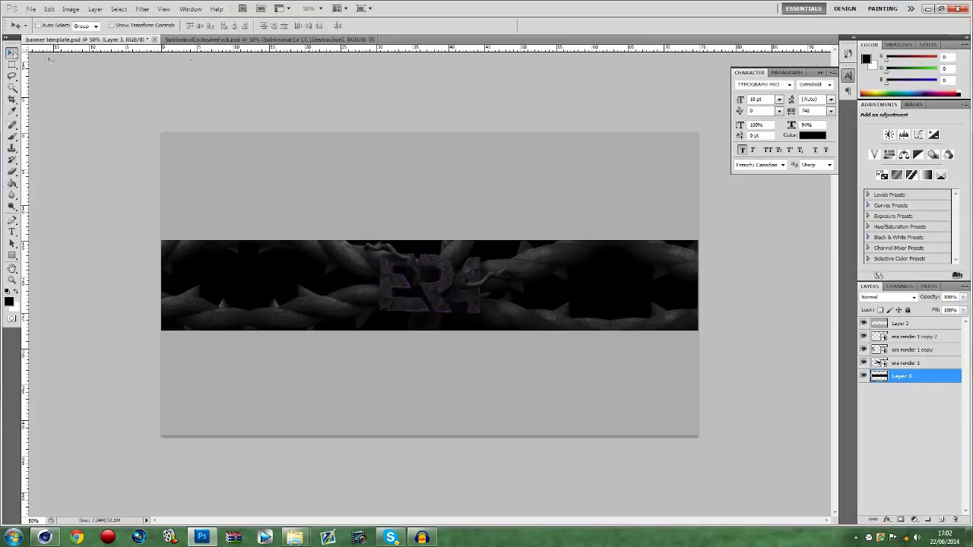
Copy the Subliminal Ex CC [Destruction] group, made visible, from SubliminalExclusivePack.psd into the banner template and move it above the era render layers
{"action": "left_click", "coordinate": [318, 40]}
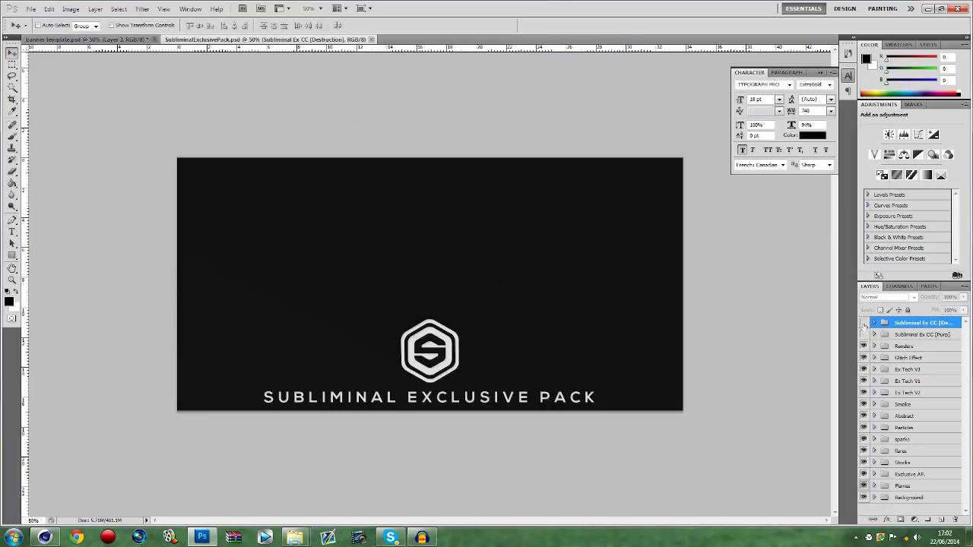
{"action": "left_click", "coordinate": [863, 323]}
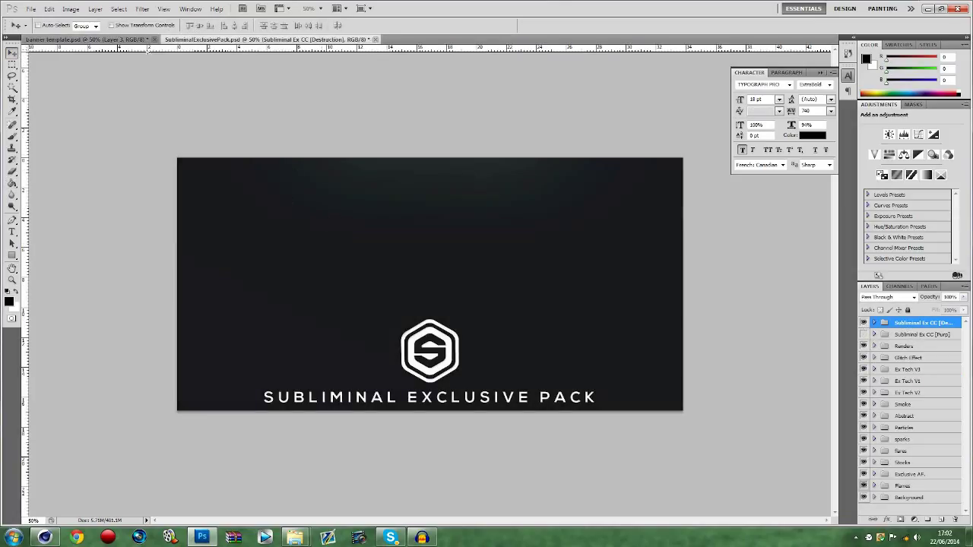
{"action": "left_click_drag", "start_coordinate": [147, 51], "coordinate": [463, 273]}
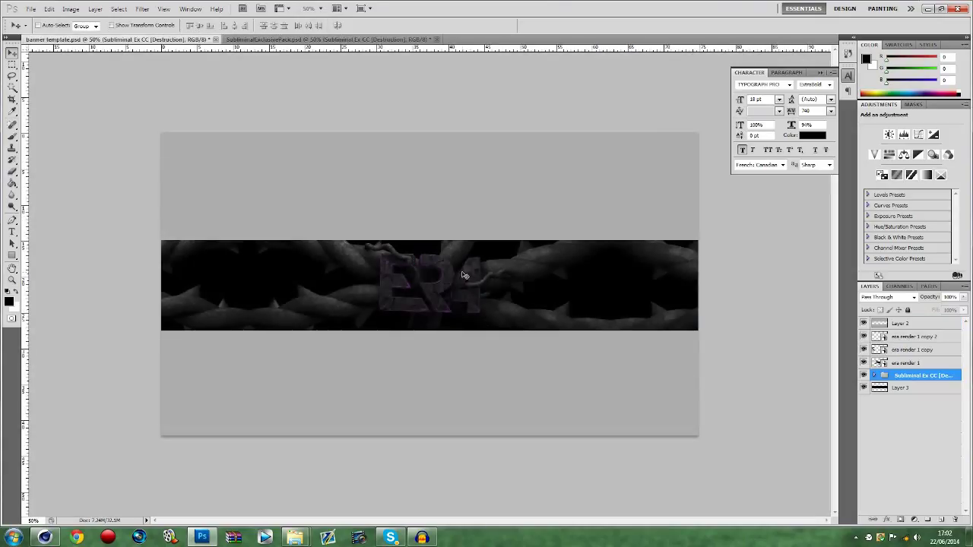
{"action": "left_click_drag", "start_coordinate": [905, 378], "coordinate": [905, 333]}
{"action": "scroll", "coordinate": [603, 293], "scroll_direction": "up", "scroll_amount": 1, "text": "alt"}
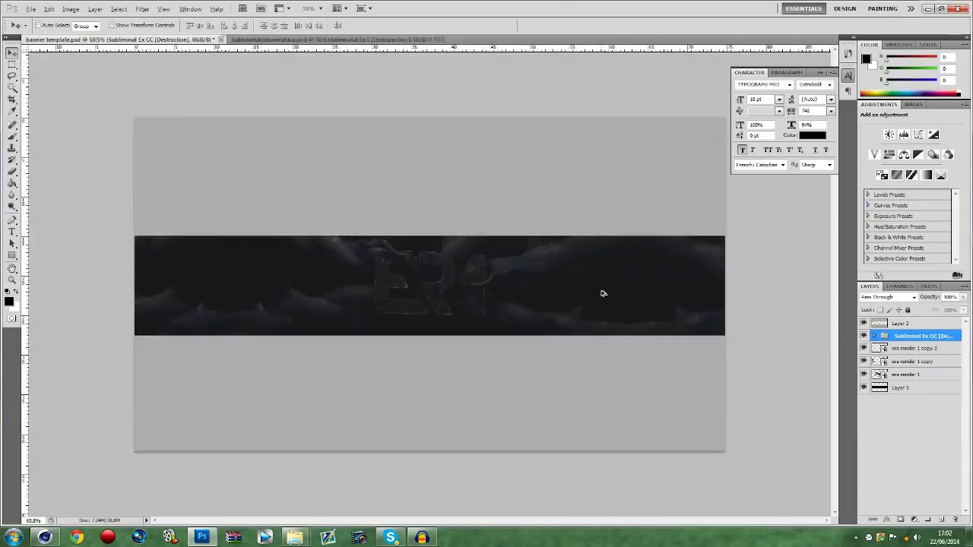
{"action": "scroll", "coordinate": [603, 293], "scroll_direction": "up", "scroll_amount": 1, "text": "alt"}
{"action": "scroll", "coordinate": [603, 294], "scroll_direction": "up", "scroll_amount": 1, "text": "alt"}
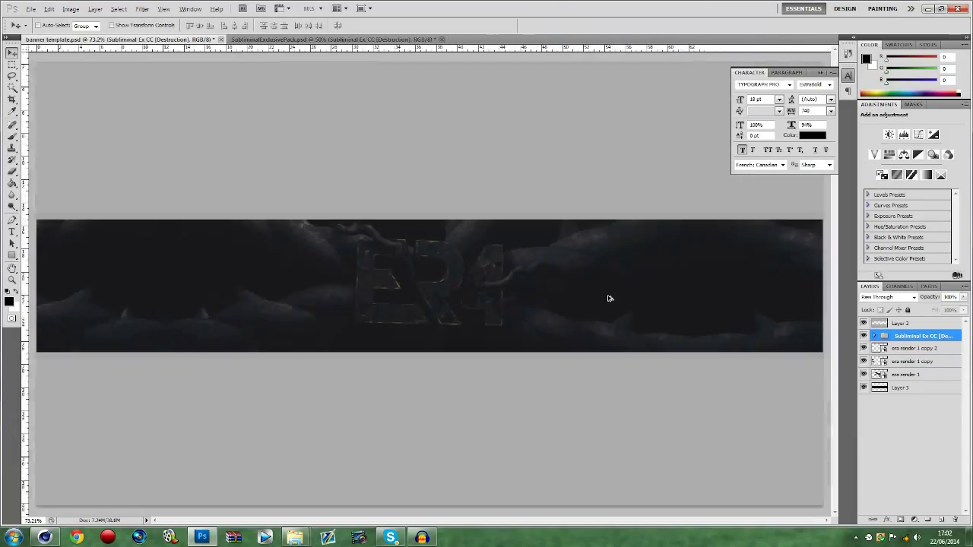